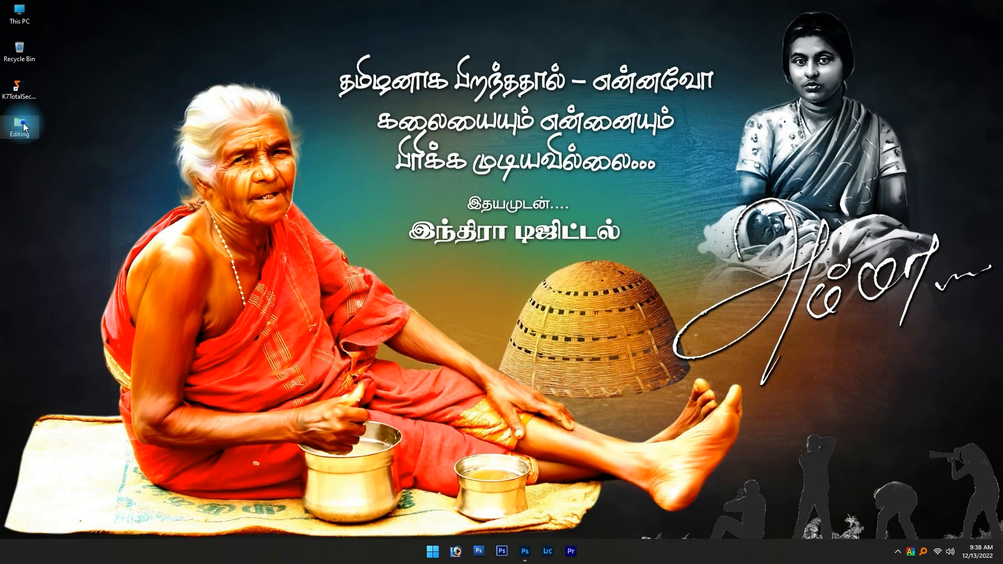
Open the Editing folder and preview the finished 12X8 composite and the white-background cut-out DSC_2310
{"action": "double_click", "coordinate": [315, 174]}
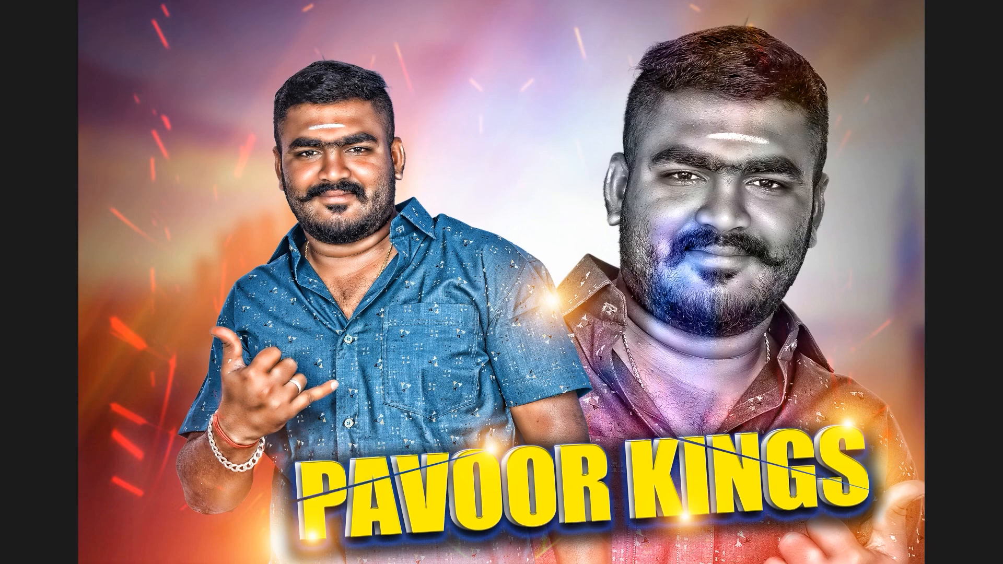
{"action": "key", "text": "Escape"}
{"action": "left_click", "coordinate": [441, 463]}
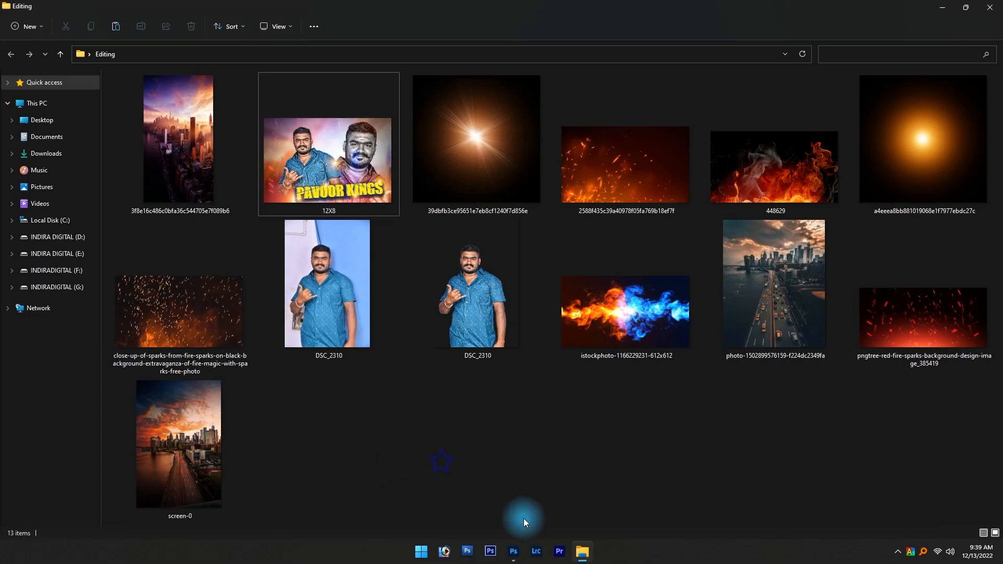
{"action": "mouse_move", "coordinate": [516, 553]}
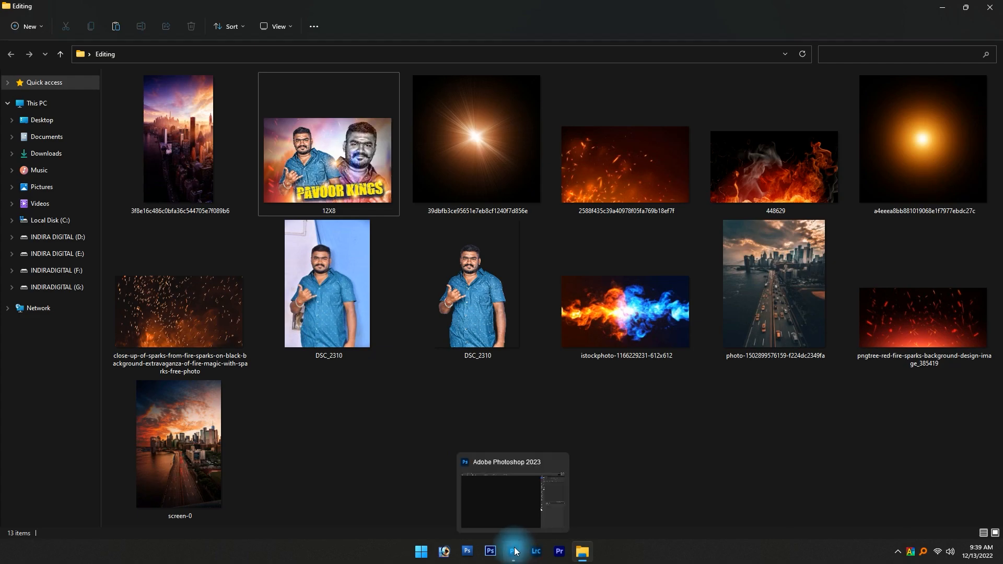
{"action": "left_click", "coordinate": [459, 375]}
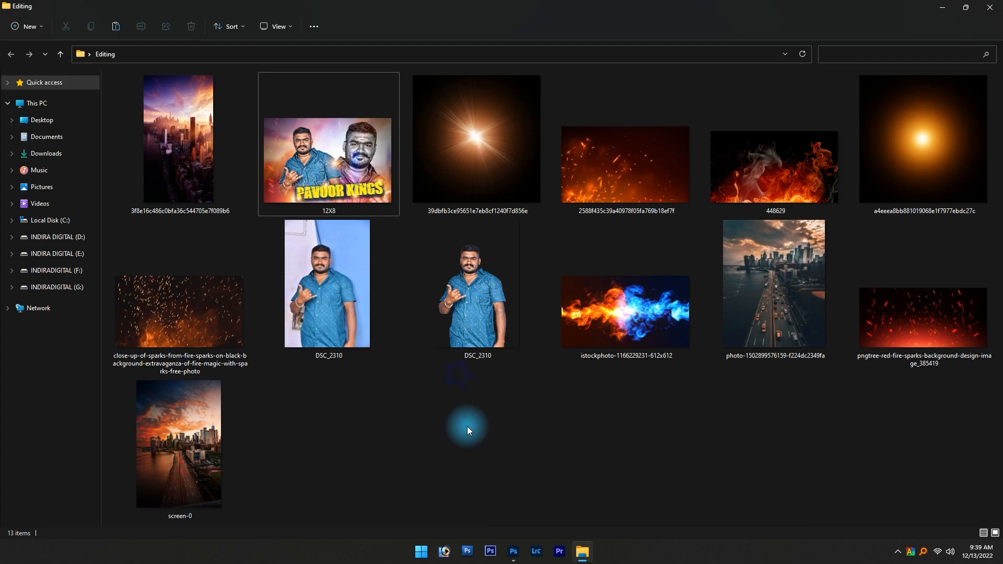
{"action": "double_click", "coordinate": [449, 291]}
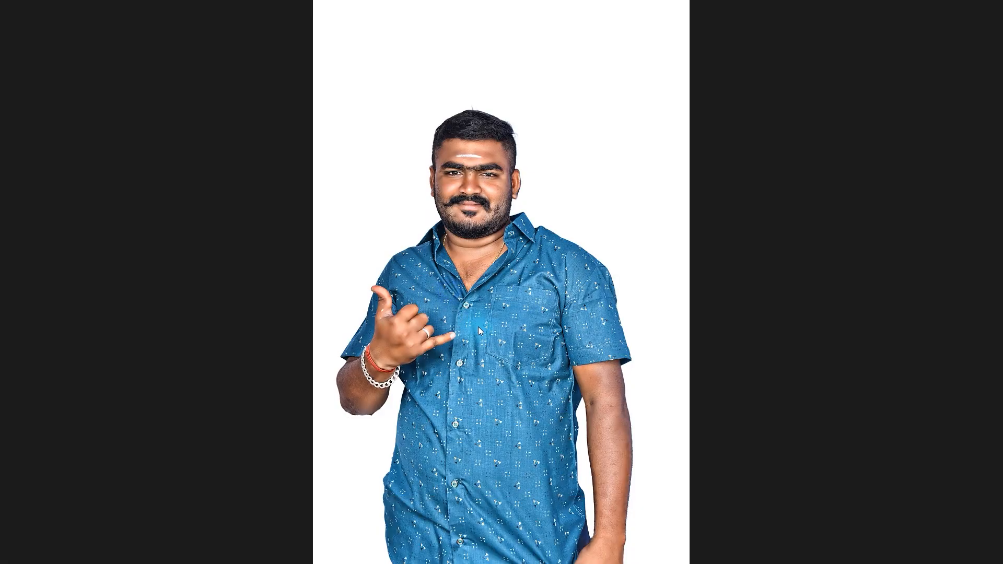
{"action": "key", "text": "Escape"}
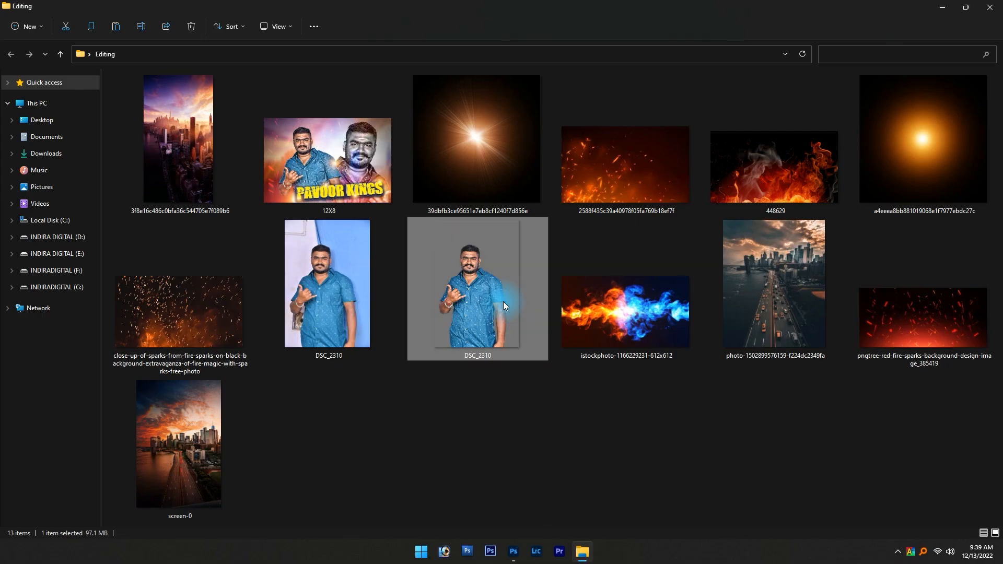
Switch to Photoshop with DSC_2310.JPG and run the saved action that adds a Subject copy above a green Color Fill layer
{"action": "left_click_drag", "start_coordinate": [387, 325], "coordinate": [479, 293]}
{"action": "key", "text": "alt+Tab"}
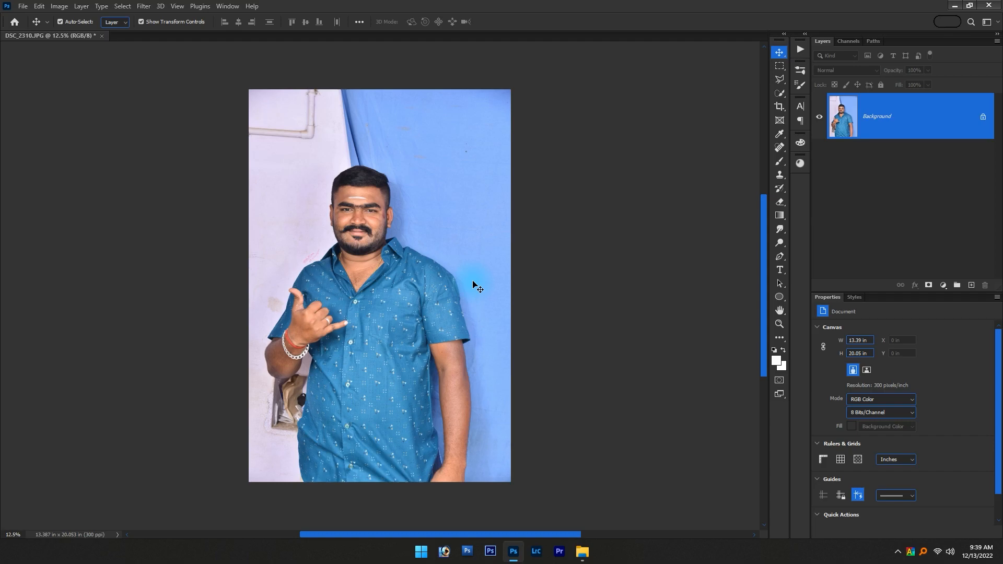
{"action": "key", "text": "F2"}
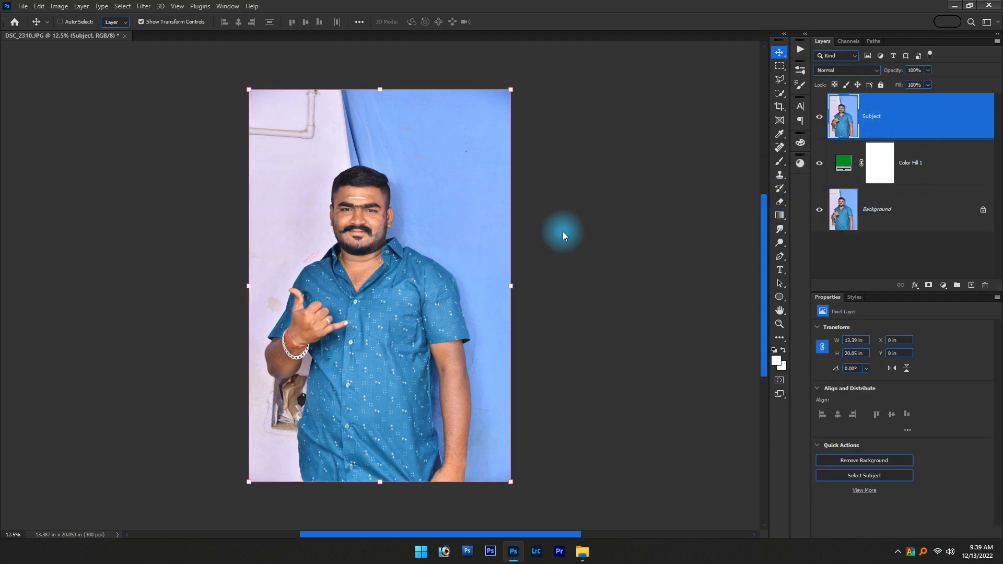
Save the layered document in the Editing folder as DSC_23100 in Photoshop PSD format
{"action": "key", "text": "ctrl+s"}
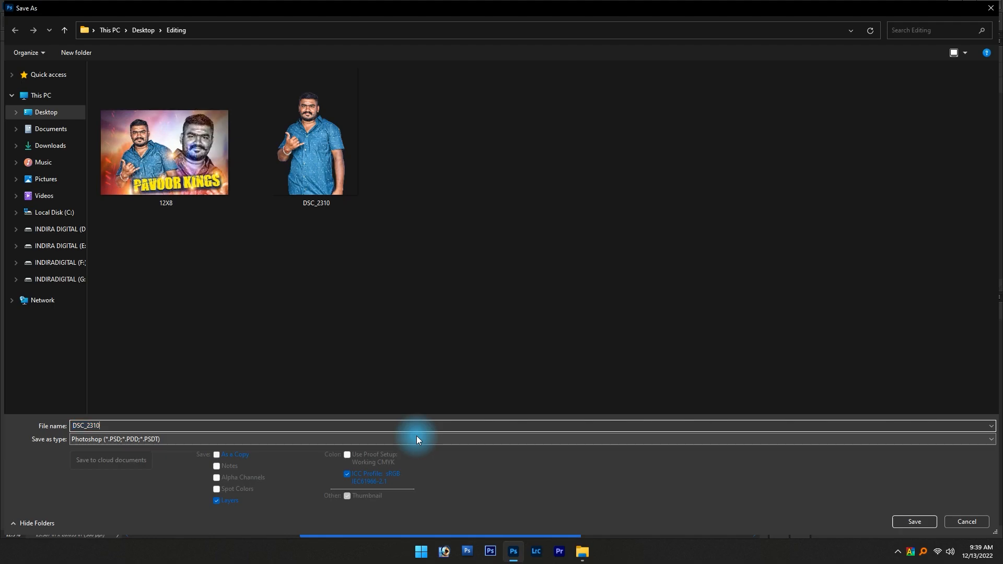
{"action": "type", "text": "0"}
{"action": "key", "text": "Return"}
Remove the dark moles on the cheek beneath the man's right eye with the Content-Aware Spot Healing Brush on the Subject layer
{"action": "mouse_move", "coordinate": [313, 215]}
{"action": "left_mouse_down"}
{"action": "mouse_move", "coordinate": [335, 217]}
{"action": "mouse_move", "coordinate": [414, 284]}
{"action": "mouse_move", "coordinate": [393, 246]}
{"action": "mouse_move", "coordinate": [365, 297]}
{"action": "mouse_move", "coordinate": [267, 302]}
{"action": "left_mouse_up"}
{"action": "mouse_move", "coordinate": [410, 259]}
{"action": "left_mouse_down"}
{"action": "mouse_move", "coordinate": [379, 381]}
{"action": "mouse_move", "coordinate": [340, 386]}
{"action": "left_mouse_up"}
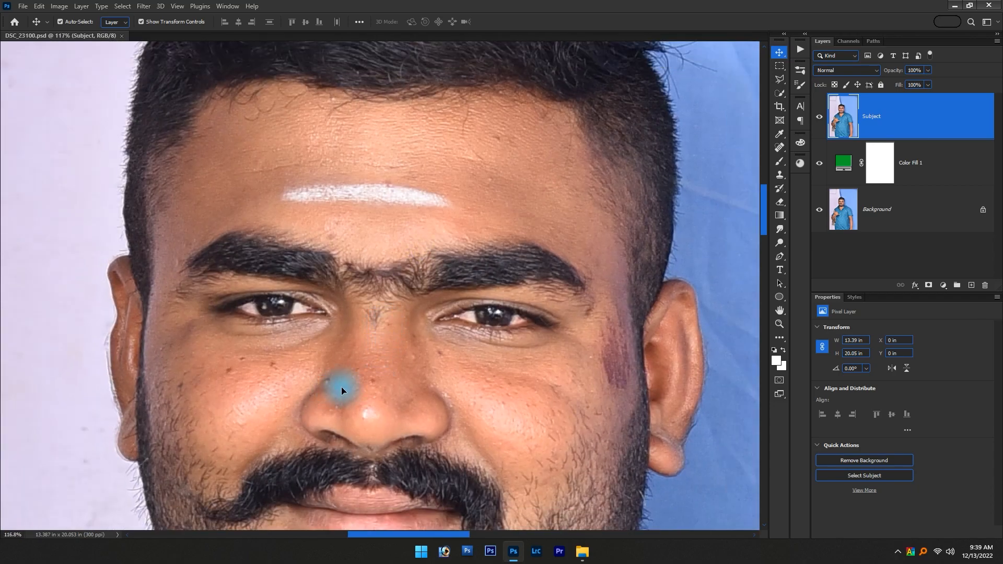
{"action": "left_click", "coordinate": [780, 148]}
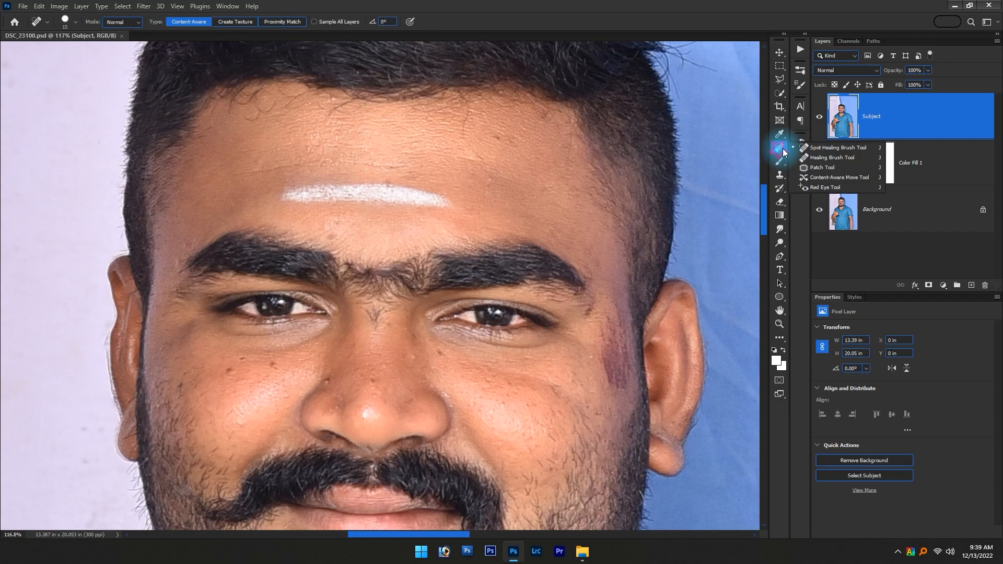
{"action": "left_click", "coordinate": [836, 149]}
{"action": "scroll", "coordinate": [211, 346], "scroll_direction": "up", "scroll_amount": 5}
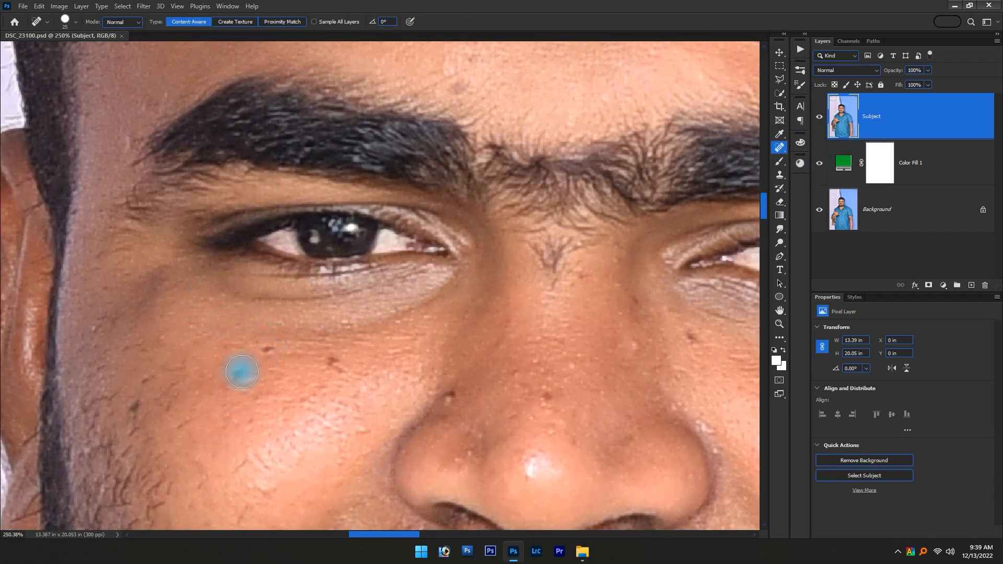
{"action": "left_click", "coordinate": [267, 348]}
{"action": "left_click_drag", "start_coordinate": [327, 360], "coordinate": [334, 391]}
Heal the dark spots on the nose and on the cheek beside it with the Spot Healing Brush
{"action": "scroll", "coordinate": [331, 331], "scroll_direction": "down", "scroll_amount": 3}
{"action": "scroll", "coordinate": [331, 332], "scroll_direction": "right", "scroll_amount": 3}
{"action": "left_click", "coordinate": [366, 336]}
{"action": "scroll", "coordinate": [436, 345], "scroll_direction": "right", "scroll_amount": 2}
{"action": "left_click", "coordinate": [418, 328]}
{"action": "scroll", "coordinate": [481, 318], "scroll_direction": "right", "scroll_amount": 3}
{"action": "scroll", "coordinate": [480, 319], "scroll_direction": "up", "scroll_amount": 1}
{"action": "left_click", "coordinate": [461, 289]}
{"action": "left_click", "coordinate": [400, 304]}
{"action": "left_click", "coordinate": [400, 264]}
{"action": "scroll", "coordinate": [179, 225], "scroll_direction": "up", "scroll_amount": 3}
{"action": "scroll", "coordinate": [179, 224], "scroll_direction": "left", "scroll_amount": 2}
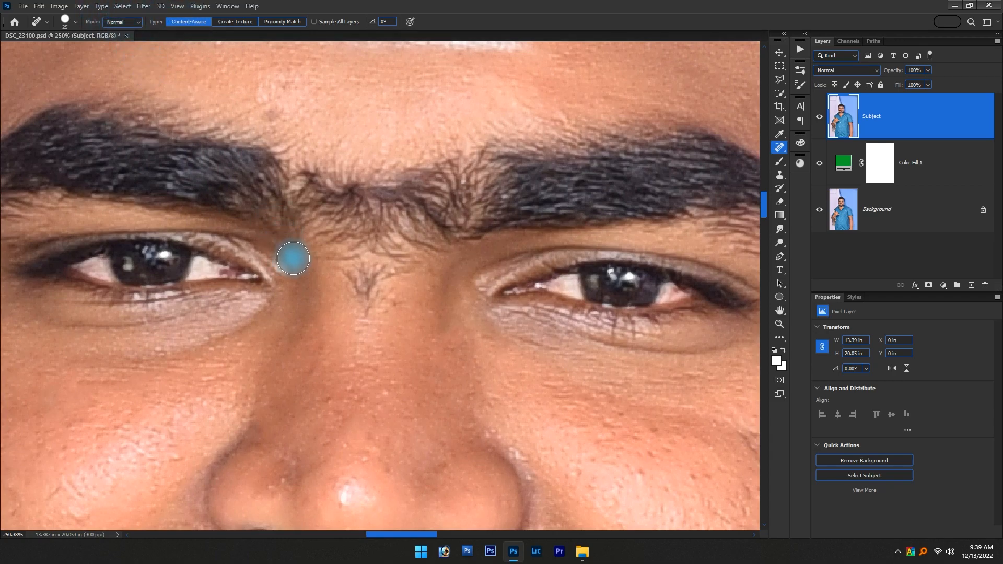
Heal the blemishes on the forehead around the white mark and above the eyebrows
{"action": "scroll", "coordinate": [287, 257], "scroll_direction": "down", "scroll_amount": 5}
{"action": "scroll", "coordinate": [319, 329], "scroll_direction": "up", "scroll_amount": 3}
{"action": "scroll", "coordinate": [305, 312], "scroll_direction": "up", "scroll_amount": 2}
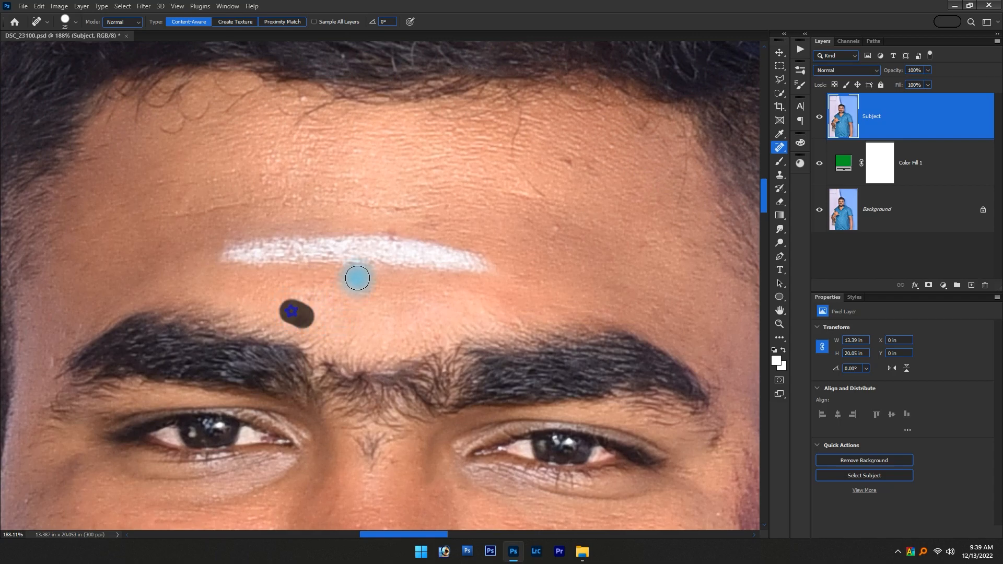
{"action": "left_click_drag", "start_coordinate": [437, 219], "coordinate": [426, 244]}
{"action": "left_click_drag", "start_coordinate": [533, 218], "coordinate": [514, 134]}
{"action": "left_click", "coordinate": [549, 189]}
{"action": "left_click", "coordinate": [546, 254]}
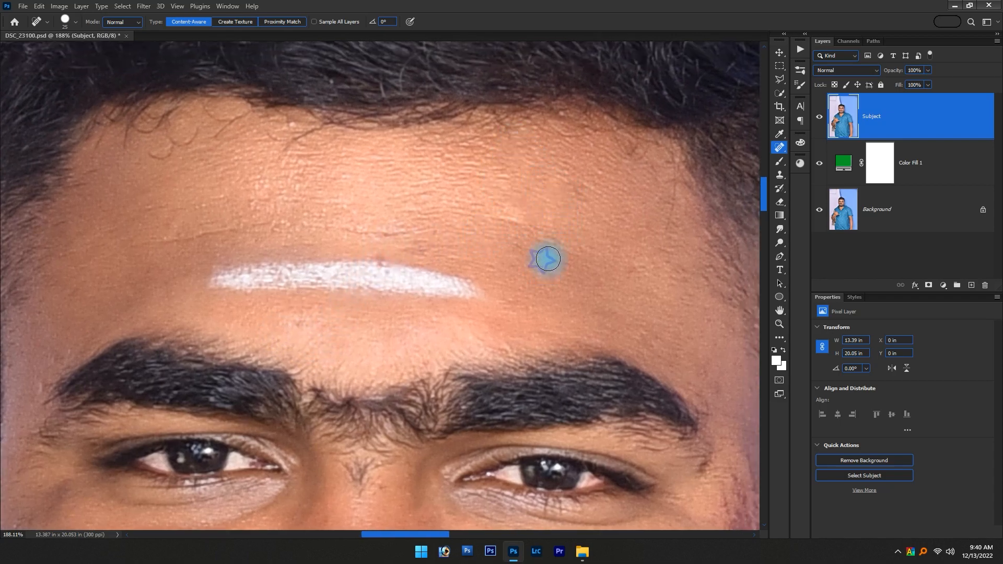
Heal the spots on the outer cheek and the mark beside the tail of the man's left eyebrow
{"action": "scroll", "coordinate": [464, 277], "scroll_direction": "down", "scroll_amount": 3}
{"action": "scroll", "coordinate": [308, 275], "scroll_direction": "up", "scroll_amount": 2}
{"action": "left_click", "coordinate": [160, 327]}
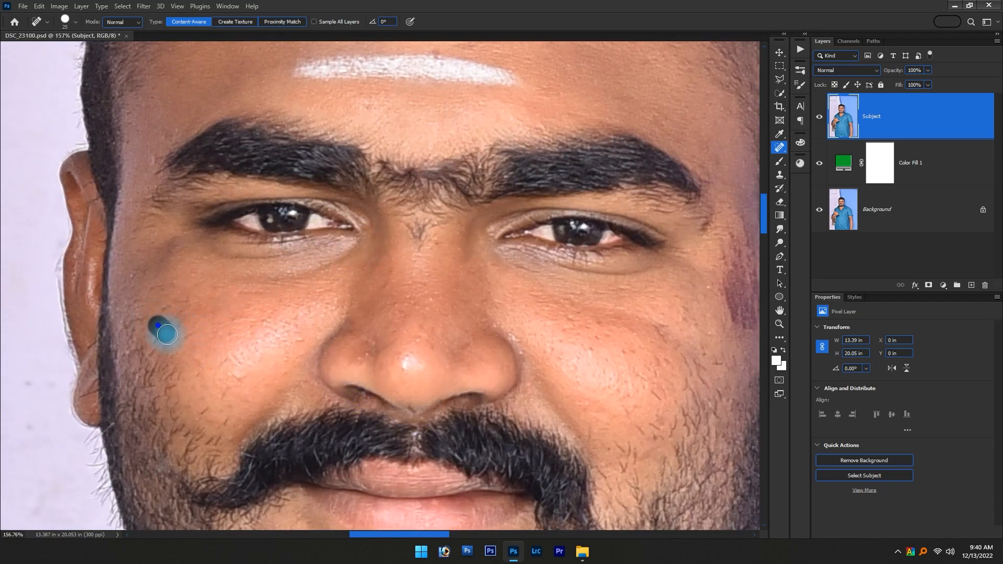
{"action": "left_click_drag", "start_coordinate": [220, 295], "coordinate": [598, 343]}
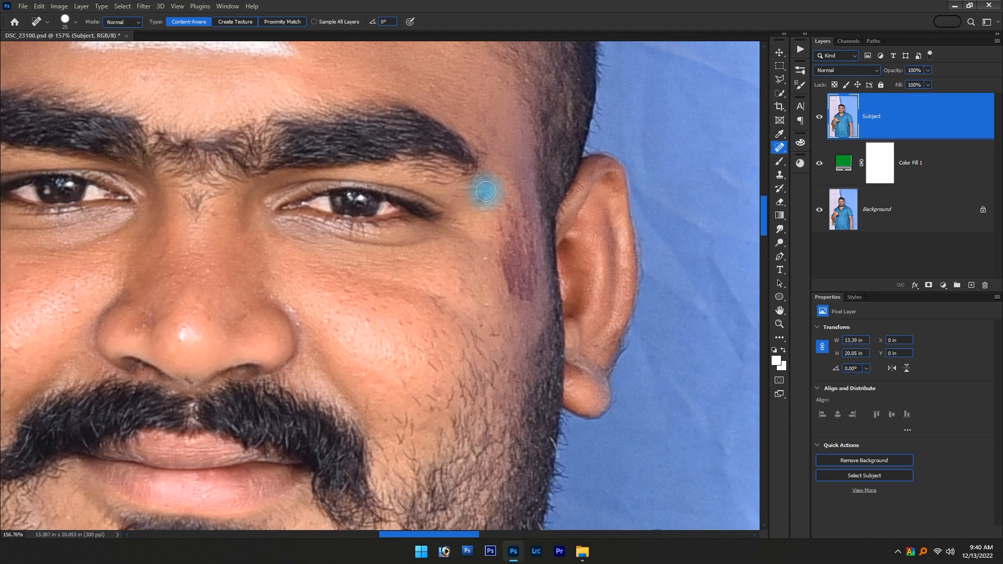
{"action": "left_click", "coordinate": [483, 191]}
Heal the blemishes on the neck between the beard and the gold chain with the Spot Healing Brush
{"action": "scroll", "coordinate": [519, 253], "scroll_direction": "down", "scroll_amount": 1}
{"action": "mouse_move", "coordinate": [410, 337]}
{"action": "left_mouse_down"}
{"action": "mouse_move", "coordinate": [476, 212]}
{"action": "mouse_move", "coordinate": [491, 13]}
{"action": "left_mouse_up"}
{"action": "left_click", "coordinate": [475, 351]}
{"action": "scroll", "coordinate": [522, 345], "scroll_direction": "up", "scroll_amount": 1}
{"action": "left_click", "coordinate": [533, 336]}
{"action": "left_click", "coordinate": [490, 336]}
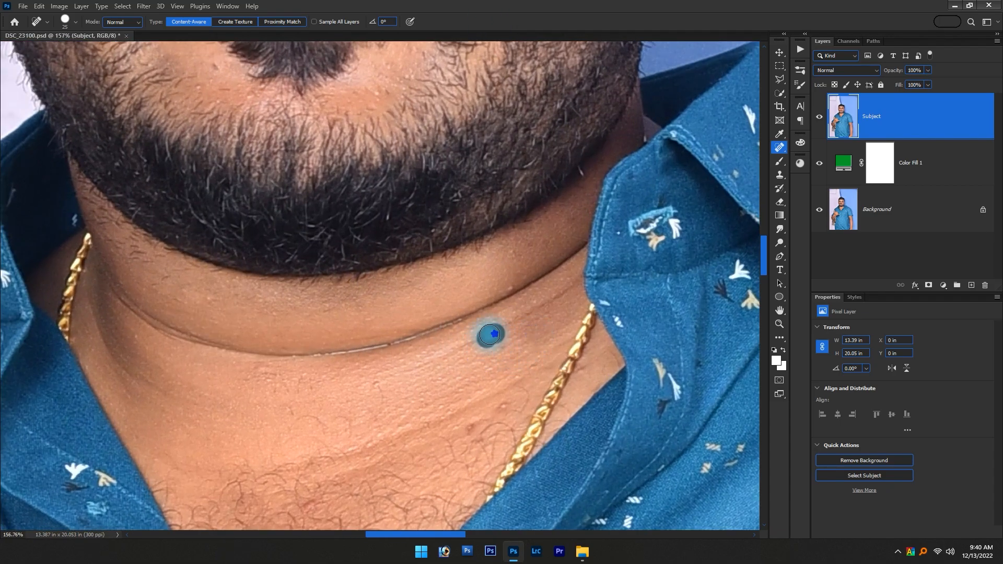
{"action": "left_click", "coordinate": [509, 283]}
{"action": "left_click", "coordinate": [512, 244]}
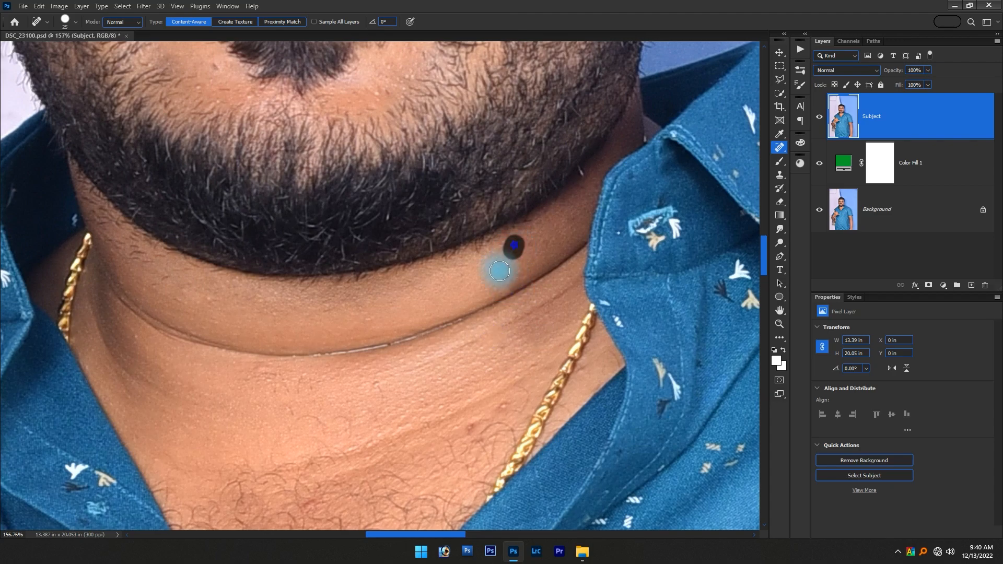
{"action": "left_click_drag", "start_coordinate": [510, 343], "coordinate": [491, 271]}
{"action": "left_click", "coordinate": [492, 326]}
{"action": "left_click", "coordinate": [452, 357]}
{"action": "left_click", "coordinate": [514, 292]}
Draw a freehand Lasso selection about 0.24 by 0.57 in around the reddish scar near the ear and nudge it slightly toward the ear
{"action": "scroll", "coordinate": [328, 333], "scroll_direction": "down", "scroll_amount": 2}
{"action": "scroll", "coordinate": [269, 291], "scroll_direction": "up", "scroll_amount": 6}
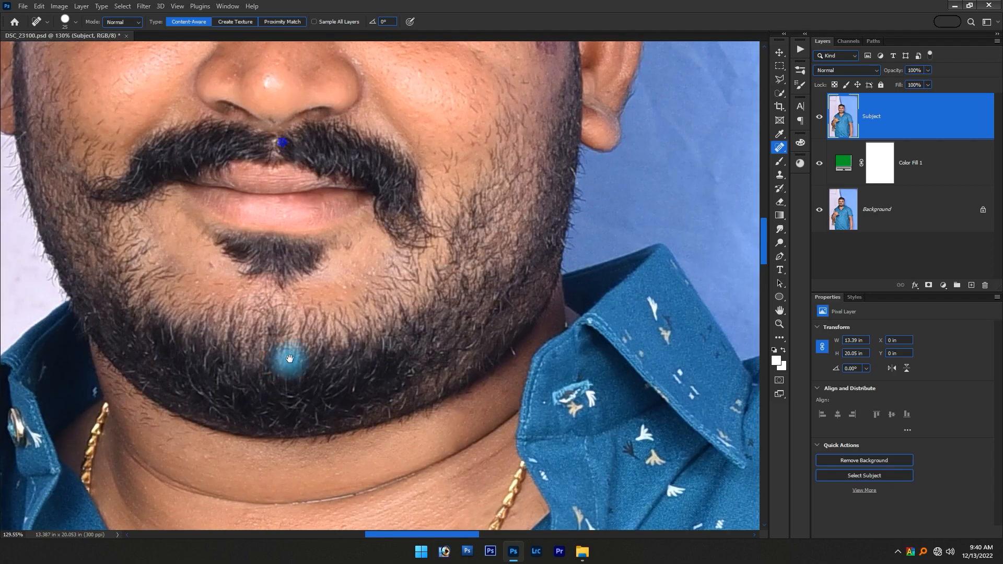
{"action": "scroll", "coordinate": [382, 350], "scroll_direction": "up", "scroll_amount": 2}
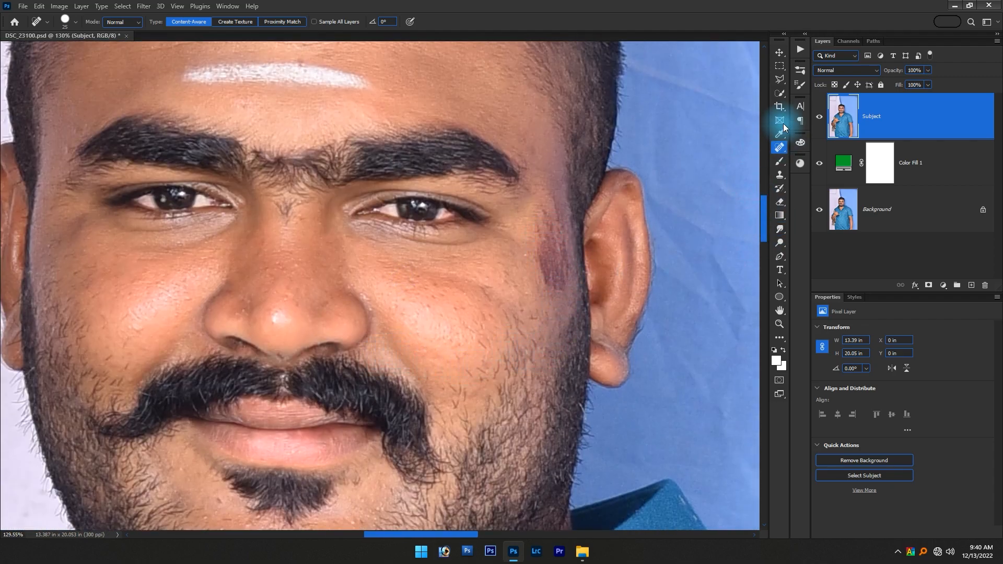
{"action": "left_click", "coordinate": [779, 80]}
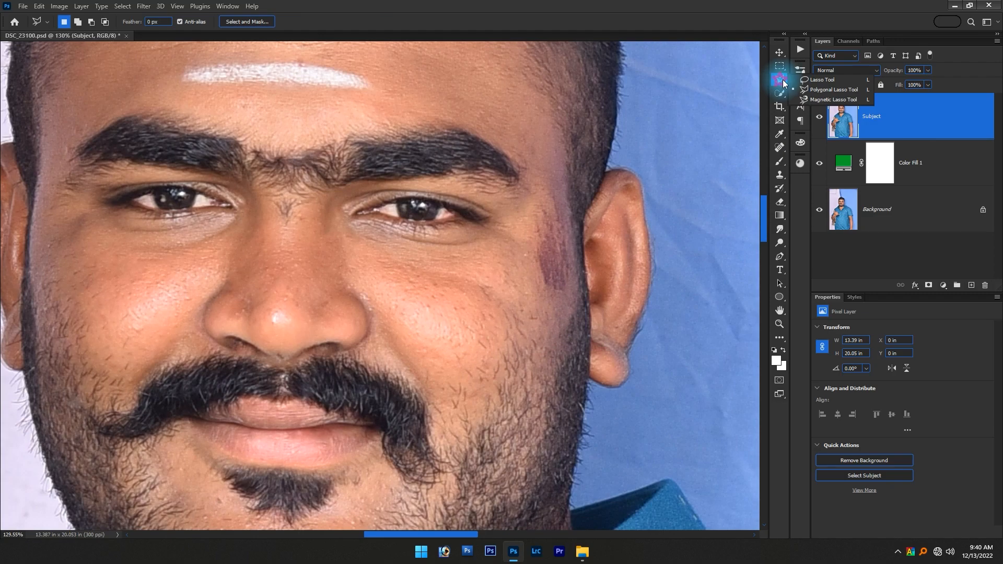
{"action": "left_click", "coordinate": [816, 79]}
{"action": "left_click_drag", "start_coordinate": [532, 282], "coordinate": [527, 237]}
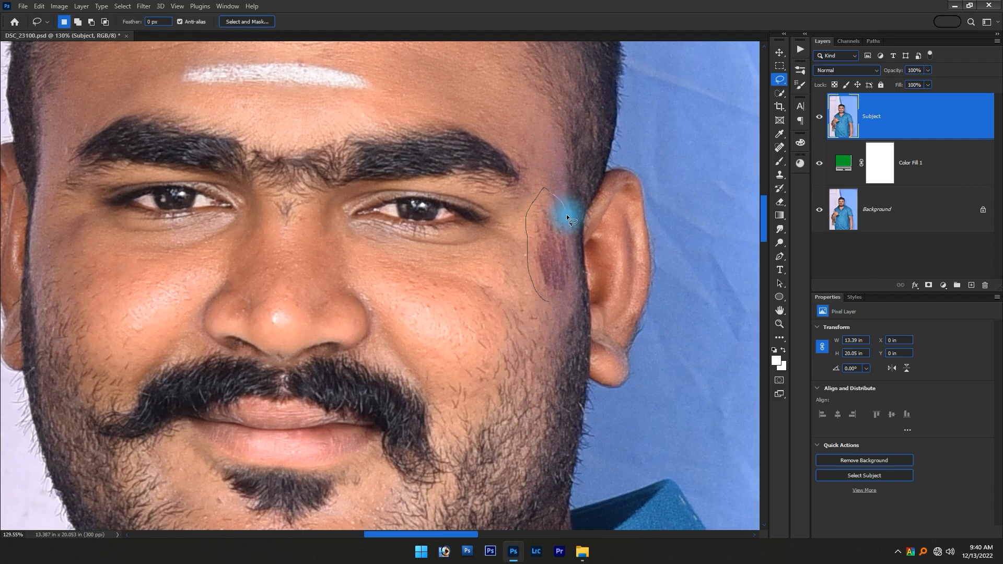
{"action": "left_click_drag", "start_coordinate": [560, 302], "coordinate": [561, 302]}
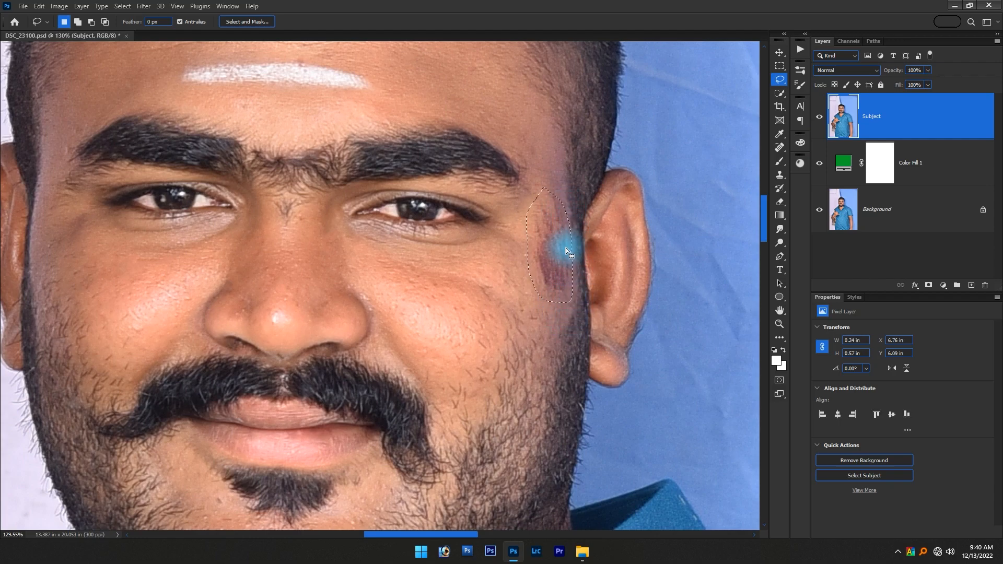
{"action": "key", "text": "Right"}
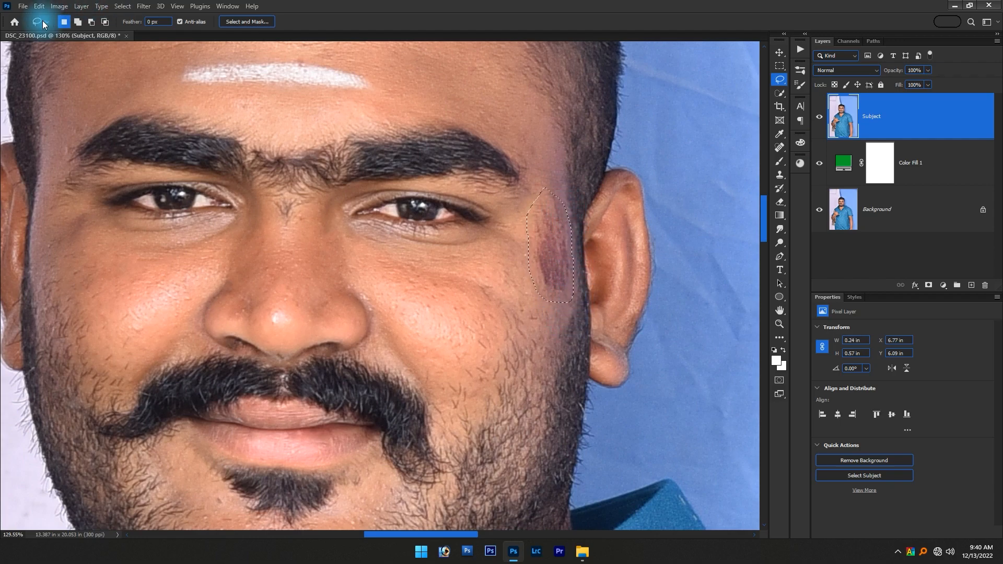
Fill the scar selection with Content-Aware contents in Normal mode at 100% opacity and deselect it
{"action": "left_click", "coordinate": [39, 6]}
{"action": "left_click", "coordinate": [70, 170]}
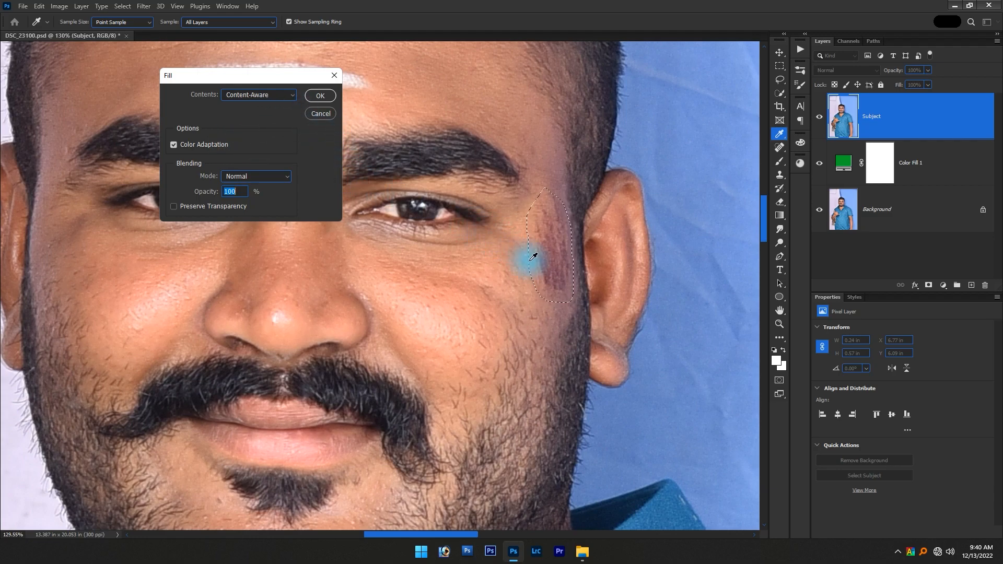
{"action": "left_click", "coordinate": [321, 95]}
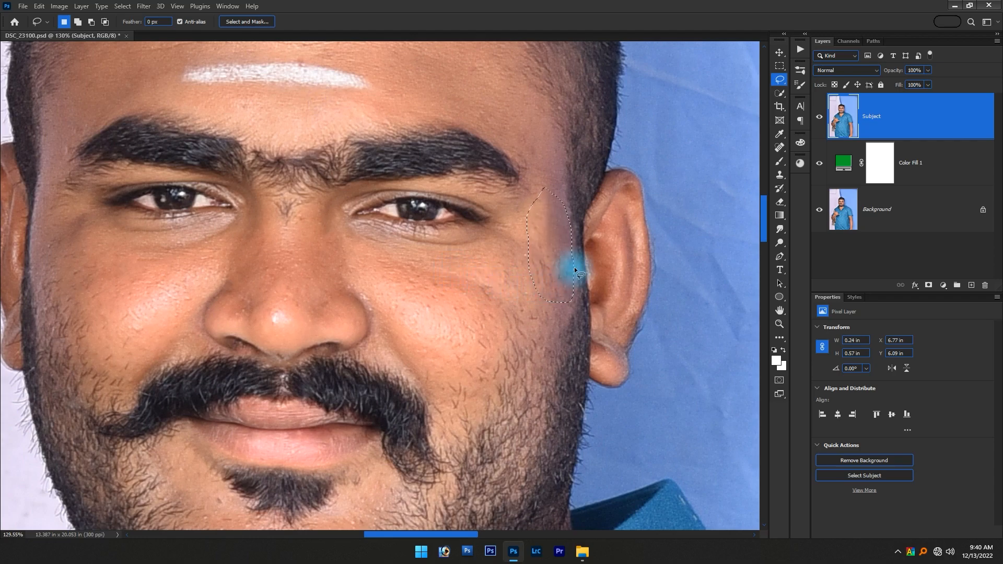
{"action": "key", "text": "ctrl+d"}
Replace the leftover dark patch near the ear with clean cheek skin using the Patch Tool in Source mode, and deselect it
{"action": "scroll", "coordinate": [567, 245], "scroll_direction": "up", "scroll_amount": 3}
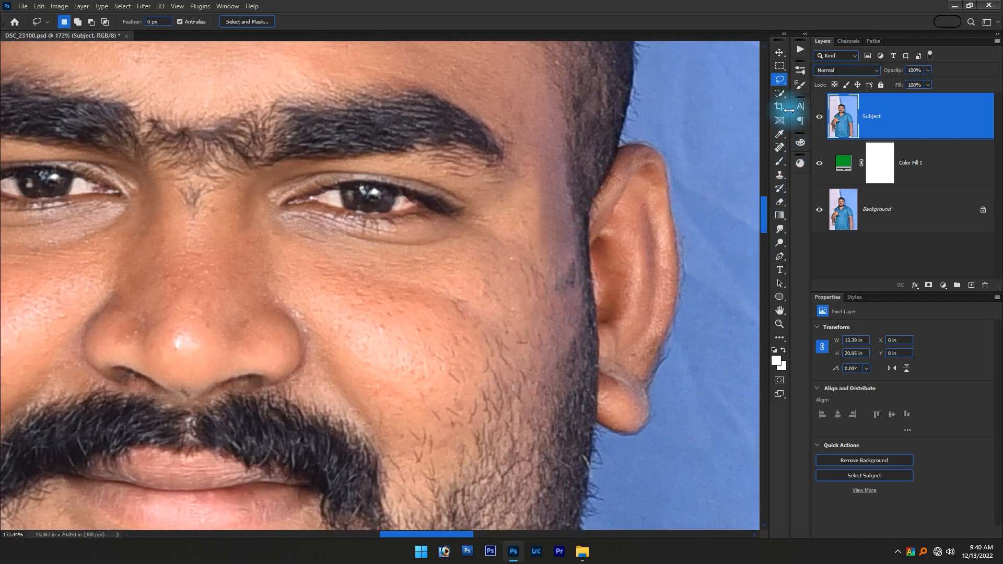
{"action": "left_click", "coordinate": [780, 148]}
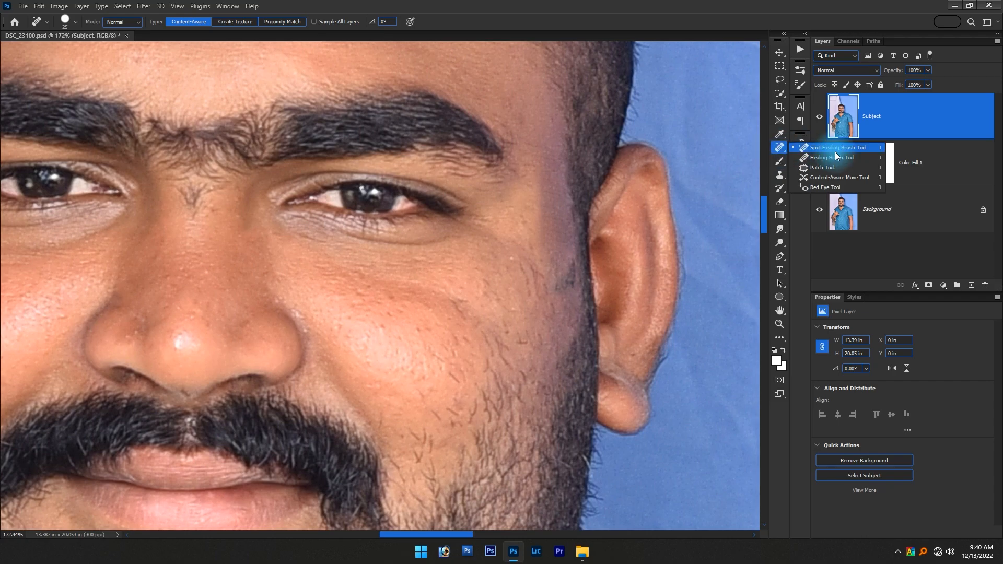
{"action": "left_click", "coordinate": [829, 167]}
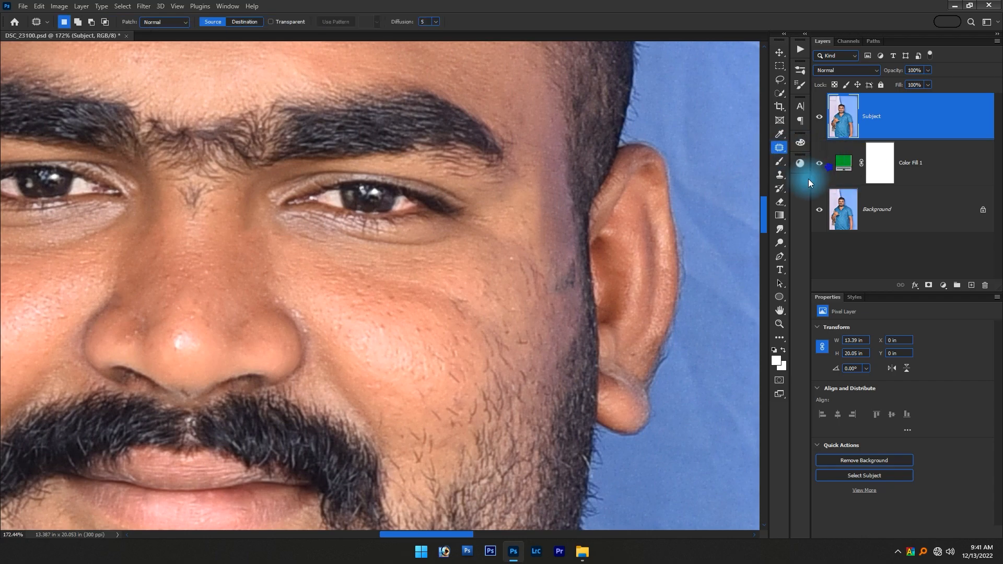
{"action": "scroll", "coordinate": [546, 290], "scroll_direction": "up", "scroll_amount": 1}
{"action": "mouse_move", "coordinate": [565, 300]}
{"action": "left_mouse_down"}
{"action": "mouse_move", "coordinate": [553, 267]}
{"action": "mouse_move", "coordinate": [578, 252]}
{"action": "mouse_move", "coordinate": [569, 299]}
{"action": "left_mouse_up"}
{"action": "left_click_drag", "start_coordinate": [570, 258], "coordinate": [551, 198]}
{"action": "left_click", "coordinate": [550, 198]}
{"action": "mouse_move", "coordinate": [547, 297]}
{"action": "left_mouse_down"}
{"action": "mouse_move", "coordinate": [519, 289]}
{"action": "mouse_move", "coordinate": [515, 259]}
{"action": "mouse_move", "coordinate": [538, 258]}
{"action": "mouse_move", "coordinate": [564, 290]}
{"action": "mouse_move", "coordinate": [478, 295]}
{"action": "left_mouse_up"}
{"action": "scroll", "coordinate": [548, 299], "scroll_direction": "down", "scroll_amount": 2}
{"action": "key", "text": "ctrl+d"}
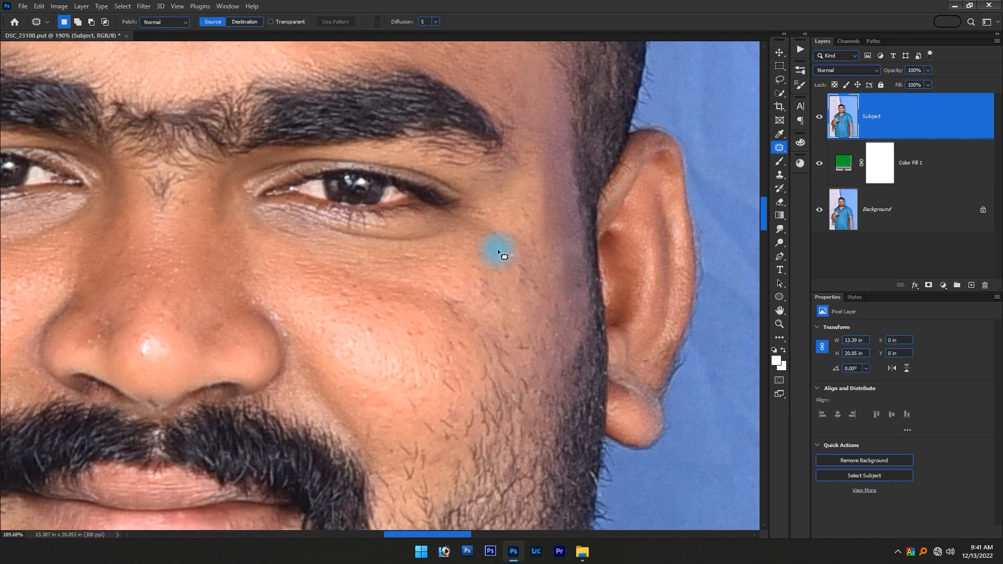
Hide the Subject and Color Fill 1 layers to compare the retouched face with the original Background photo
{"action": "scroll", "coordinate": [529, 268], "scroll_direction": "down", "scroll_amount": 2}
{"action": "scroll", "coordinate": [362, 288], "scroll_direction": "down", "scroll_amount": 4}
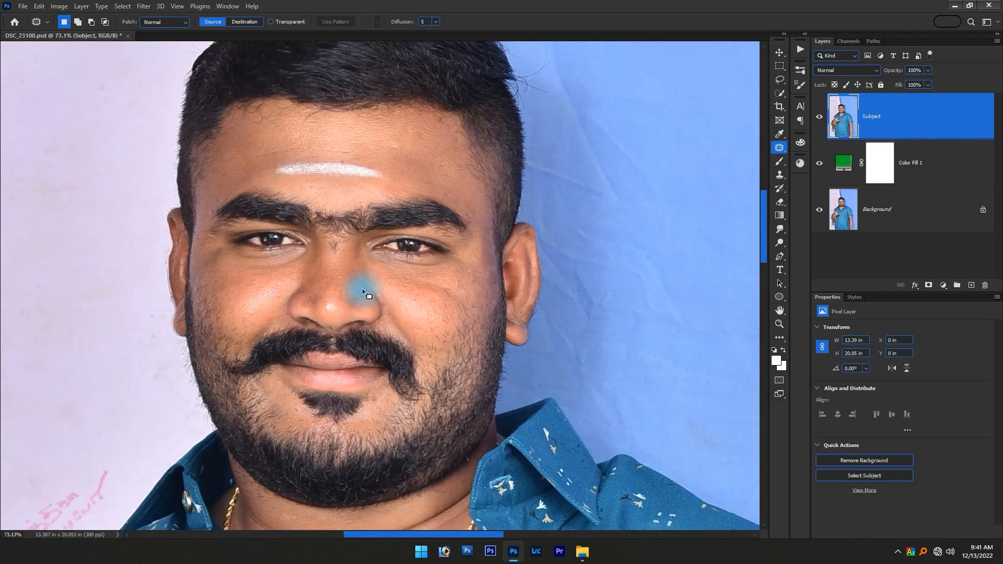
{"action": "scroll", "coordinate": [368, 319], "scroll_direction": "down", "scroll_amount": 2}
{"action": "scroll", "coordinate": [369, 319], "scroll_direction": "down", "scroll_amount": 1}
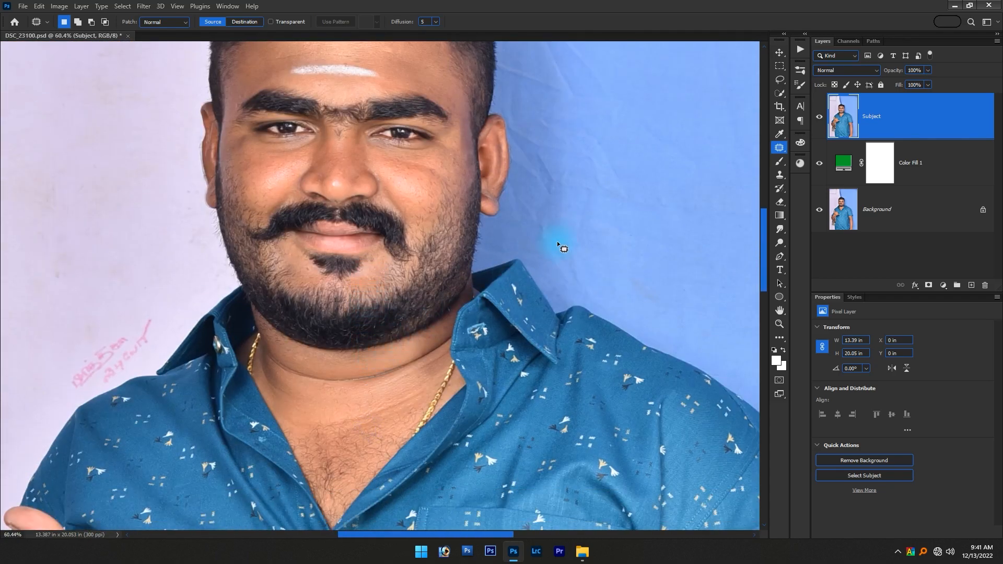
{"action": "left_click", "coordinate": [819, 165]}
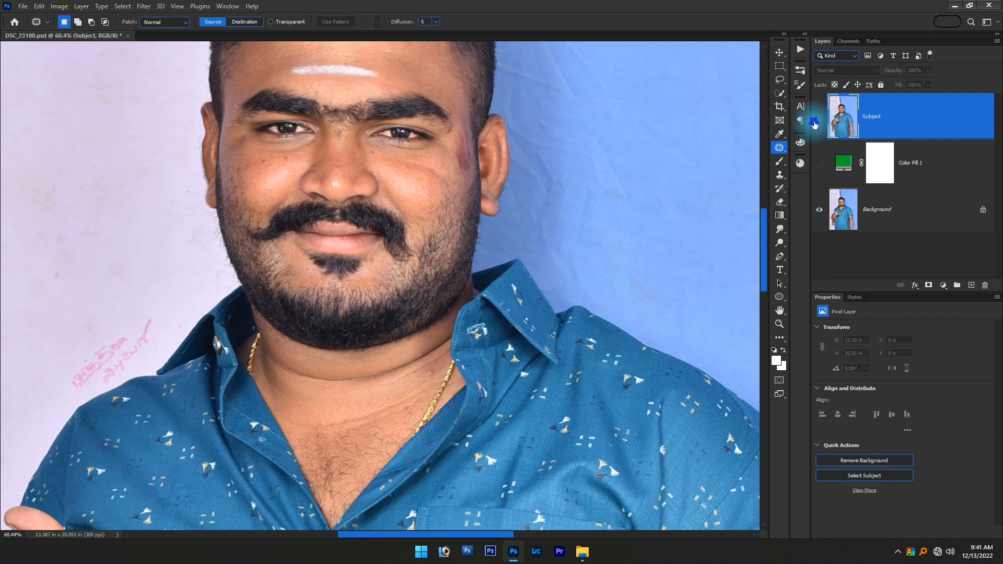
{"action": "scroll", "coordinate": [402, 197], "scroll_direction": "up", "scroll_amount": 3}
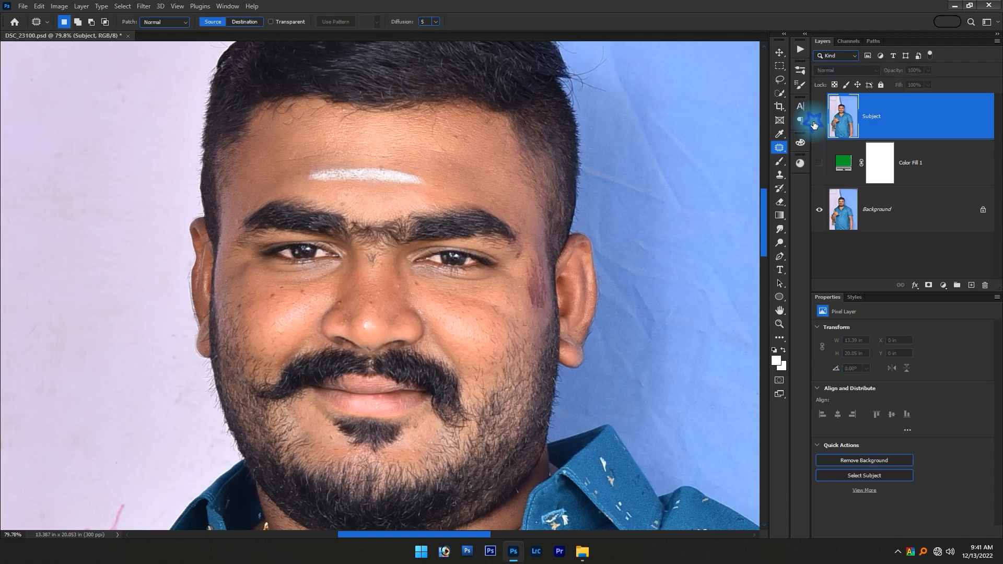
Show the Subject and Color Fill 1 layers again above the Background photo
{"action": "left_click", "coordinate": [819, 163]}
{"action": "scroll", "coordinate": [537, 174], "scroll_direction": "down", "scroll_amount": 2}
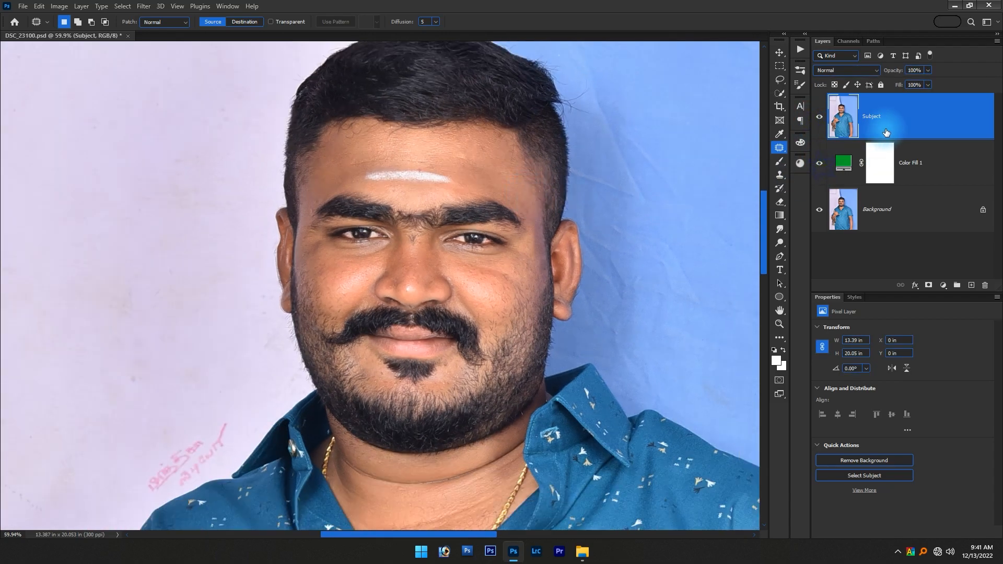
{"action": "key", "text": "v"}
{"action": "scroll", "coordinate": [396, 230], "scroll_direction": "down", "scroll_amount": 1}
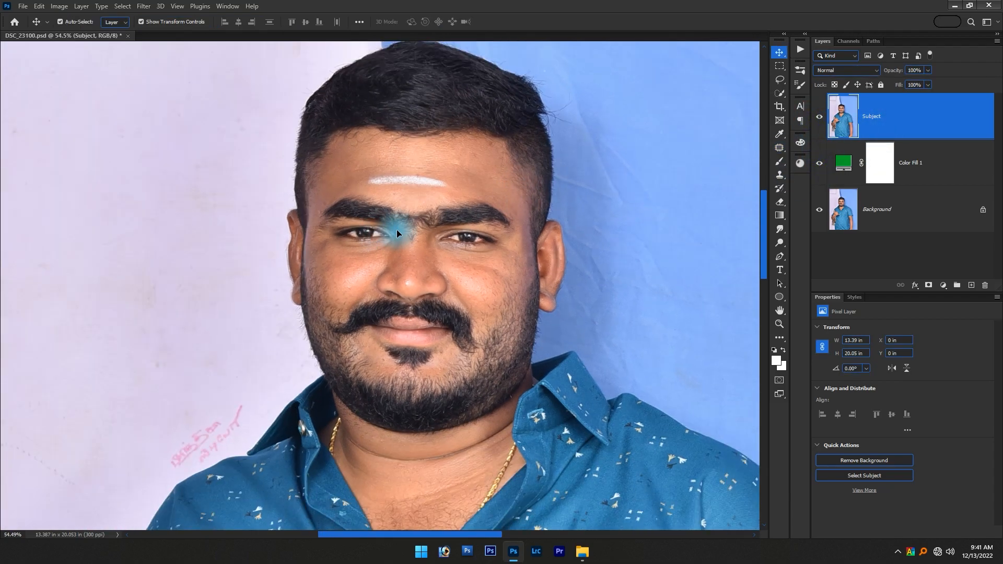
{"action": "scroll", "coordinate": [396, 230], "scroll_direction": "down", "scroll_amount": 3}
{"action": "scroll", "coordinate": [470, 254], "scroll_direction": "up", "scroll_amount": 3}
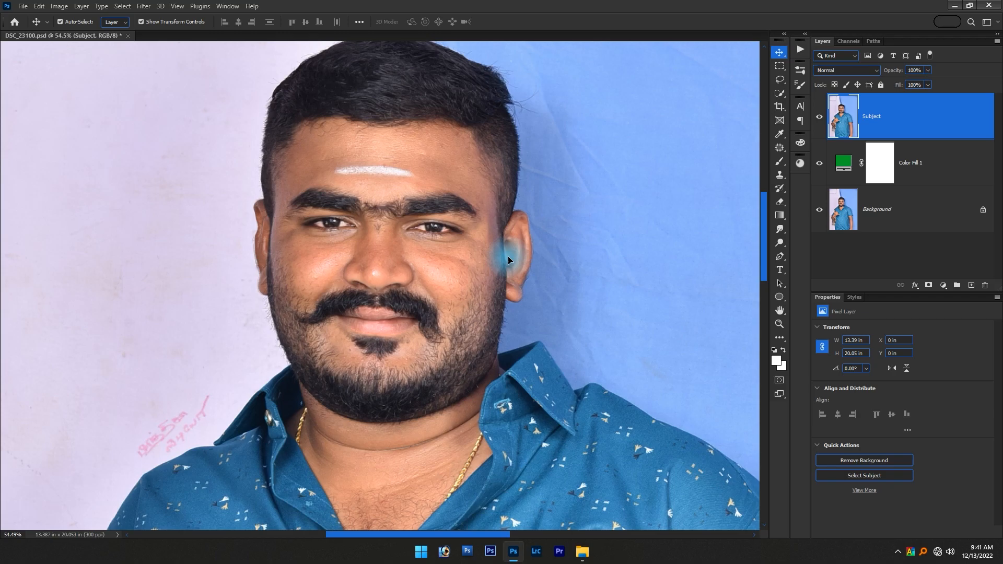
Examine the Device and Cloud processing choices for Select Subject in the Quick Selection tool's options
{"action": "key", "text": "w"}
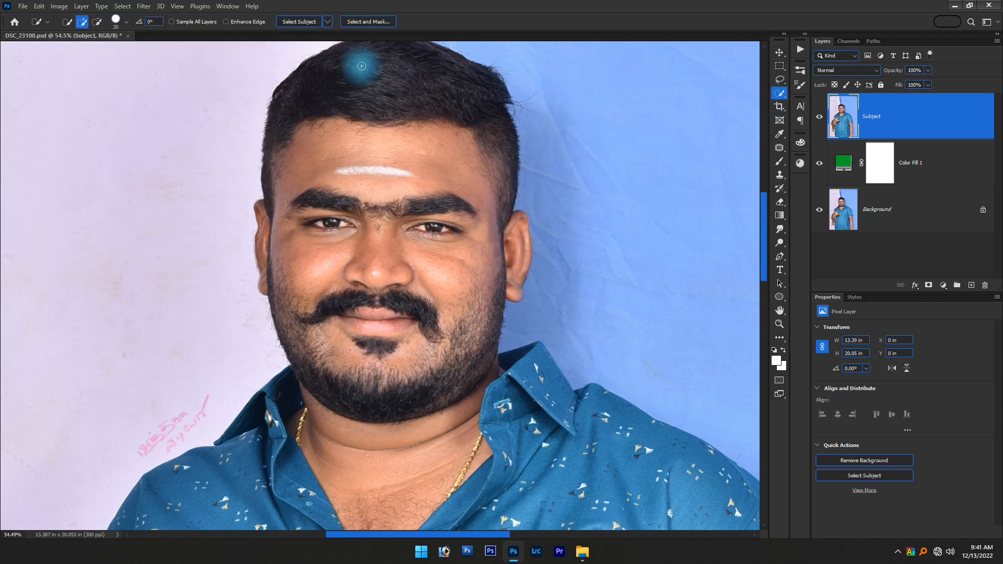
{"action": "left_click", "coordinate": [327, 20]}
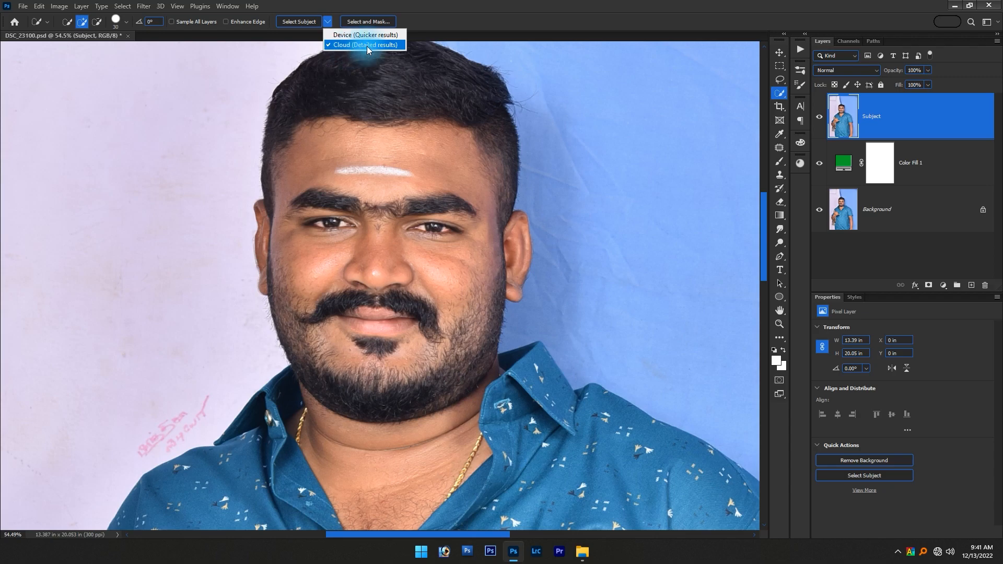
{"action": "left_click", "coordinate": [327, 21]}
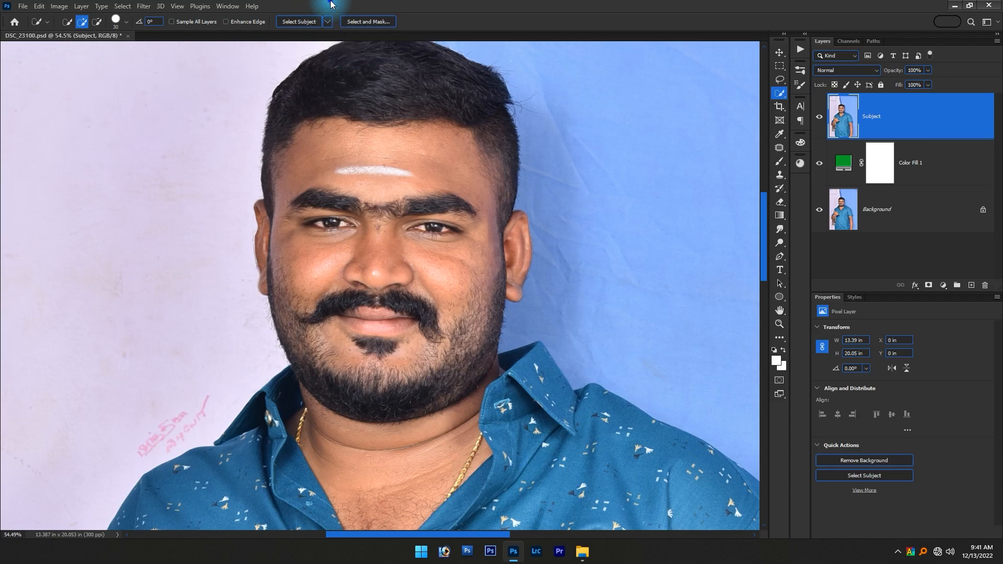
{"action": "left_click", "coordinate": [325, 22]}
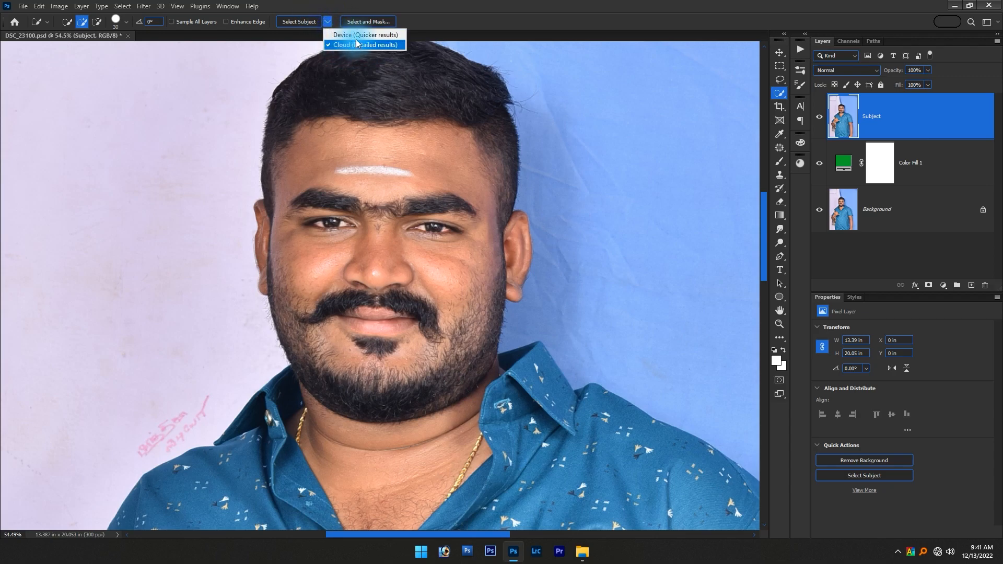
{"action": "left_click", "coordinate": [329, 11]}
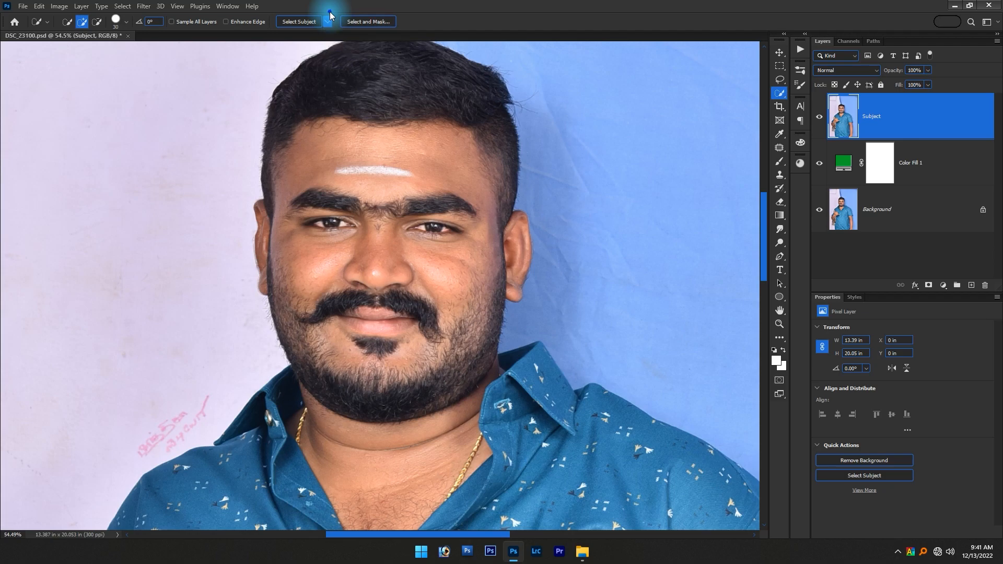
Set Select Subject Processing to Cloud (Detailed results) in the Image Processing preferences and apply them
{"action": "left_click", "coordinate": [39, 6]}
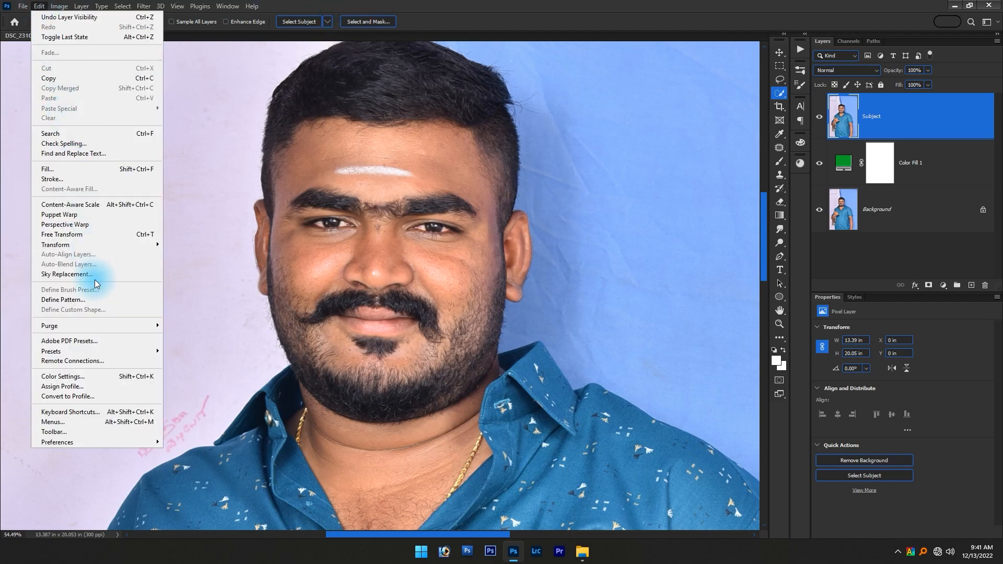
{"action": "mouse_move", "coordinate": [110, 444]}
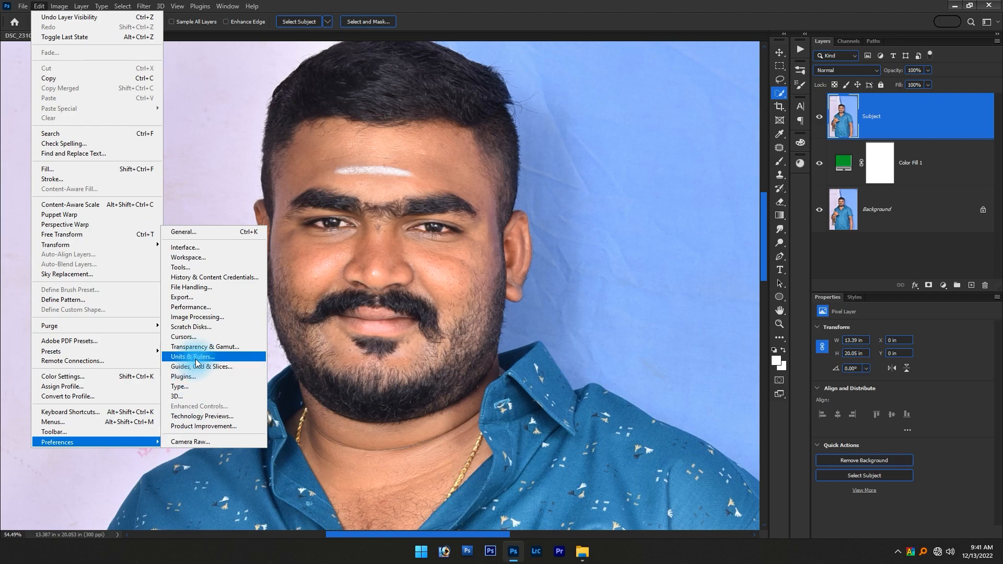
{"action": "left_click", "coordinate": [213, 320]}
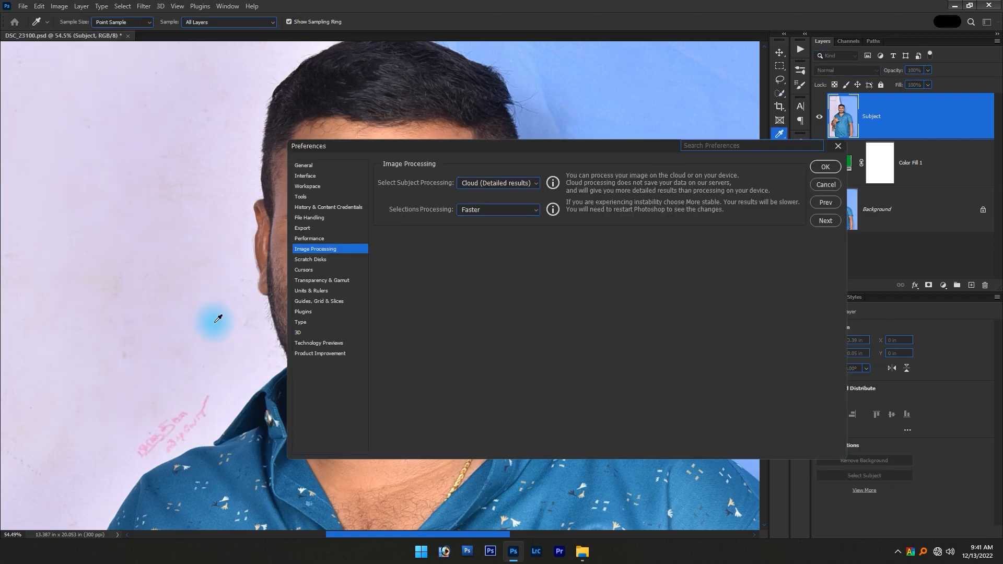
{"action": "left_click", "coordinate": [473, 183]}
{"action": "left_click", "coordinate": [484, 193]}
{"action": "left_click", "coordinate": [472, 184]}
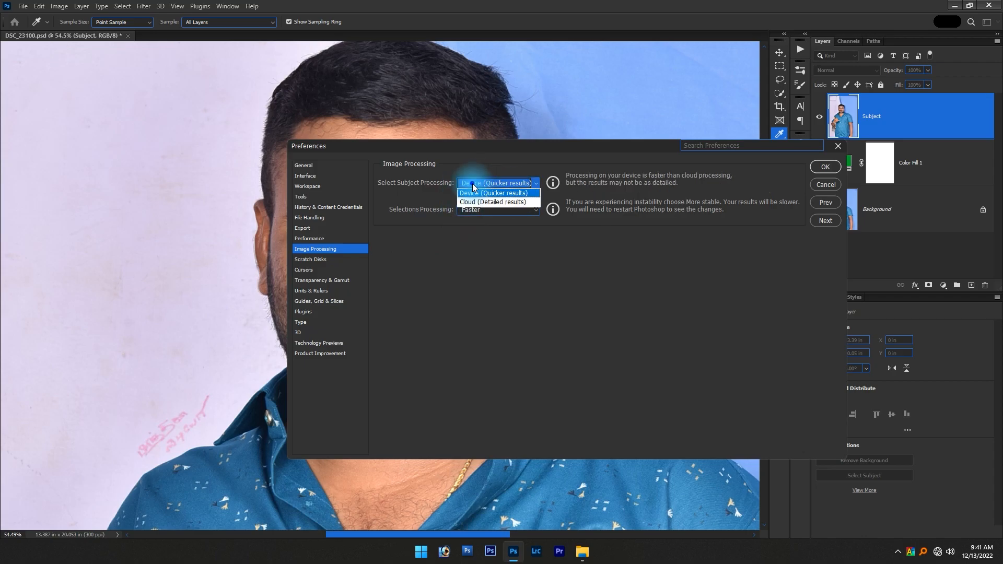
{"action": "left_click", "coordinate": [494, 202]}
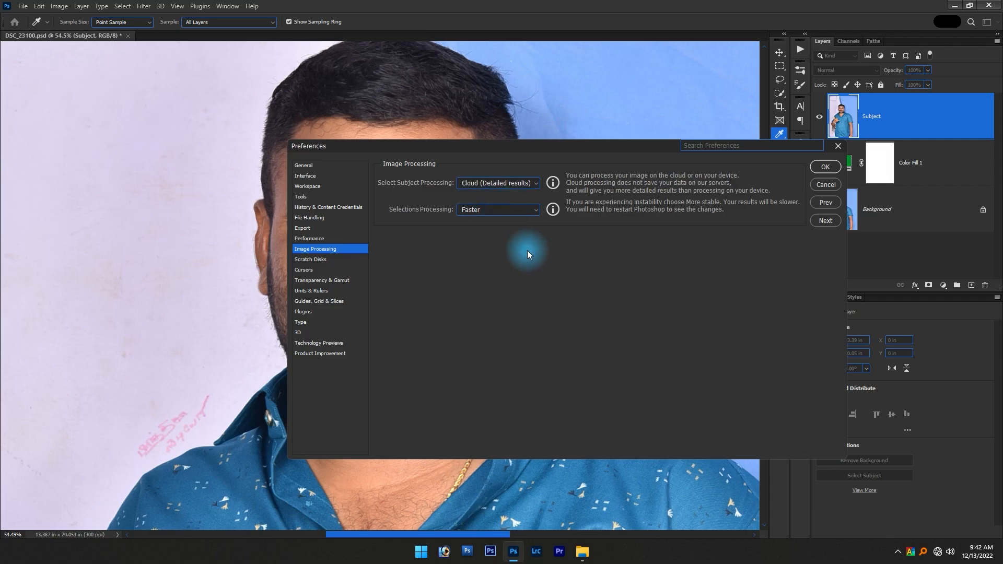
{"action": "left_click", "coordinate": [824, 167]}
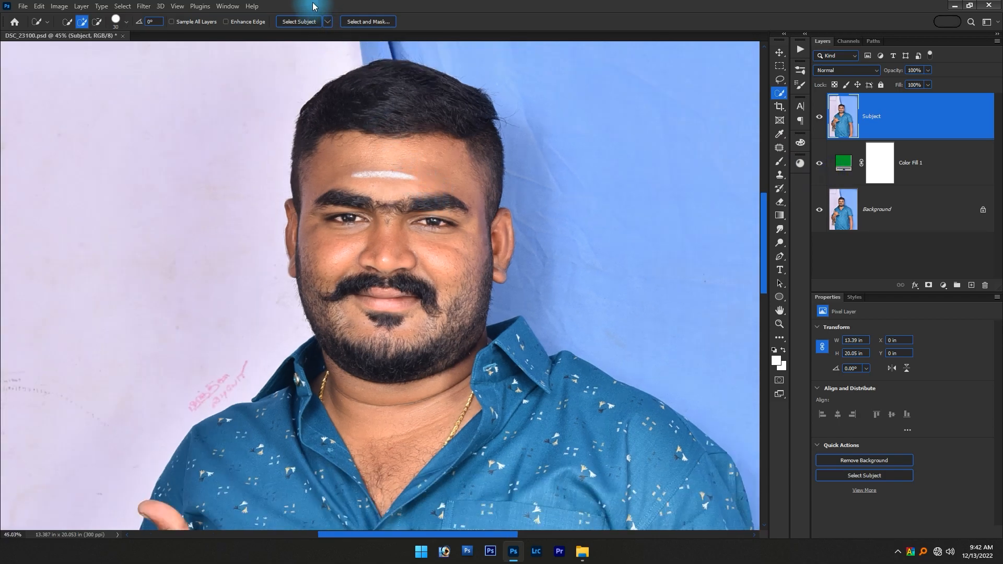
Select the man automatically with Select Subject and inspect the selection edge between the shirt and the hanging arm
{"action": "left_click", "coordinate": [298, 21]}
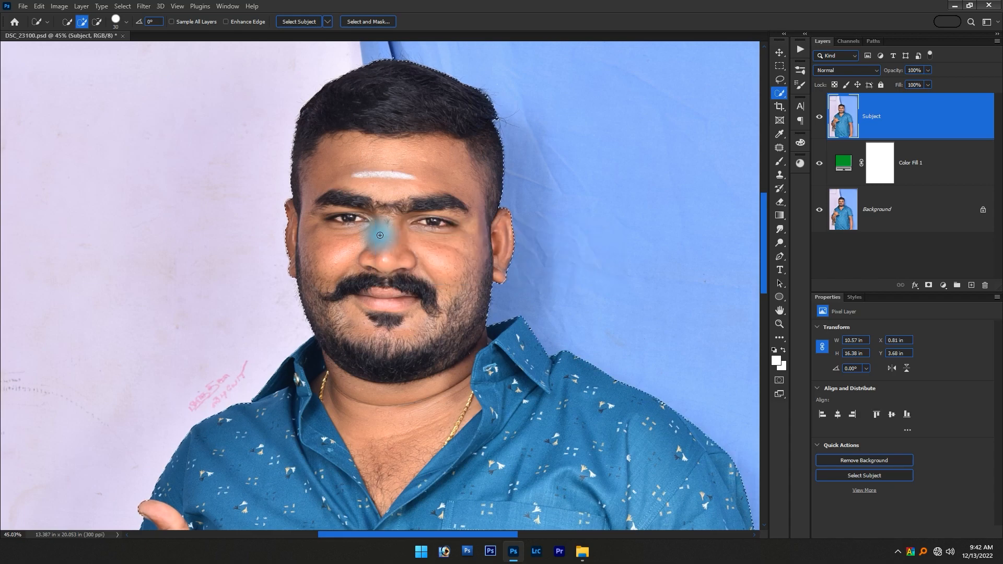
{"action": "scroll", "coordinate": [379, 235], "scroll_direction": "down", "scroll_amount": 5}
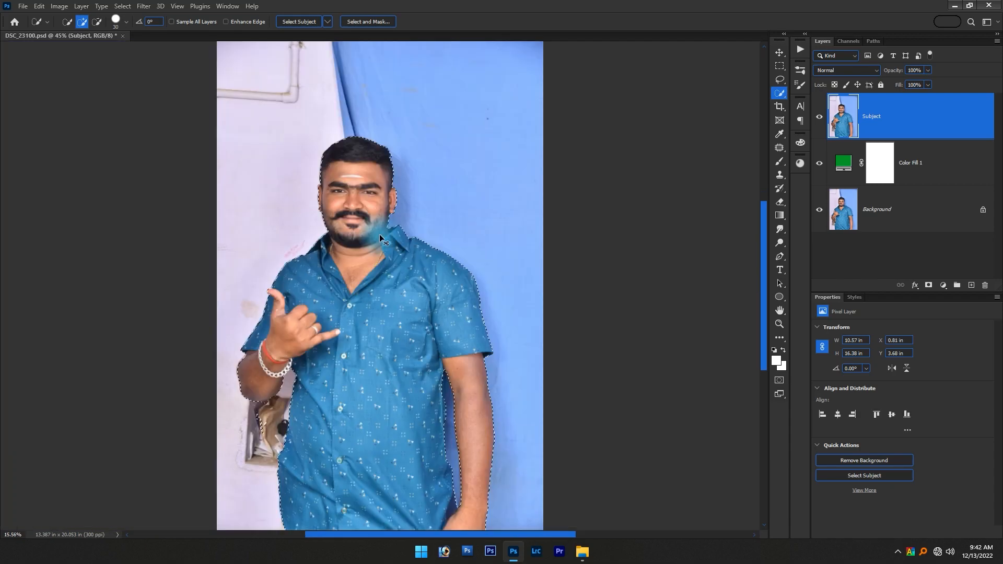
{"action": "scroll", "coordinate": [436, 468], "scroll_direction": "up", "scroll_amount": 4}
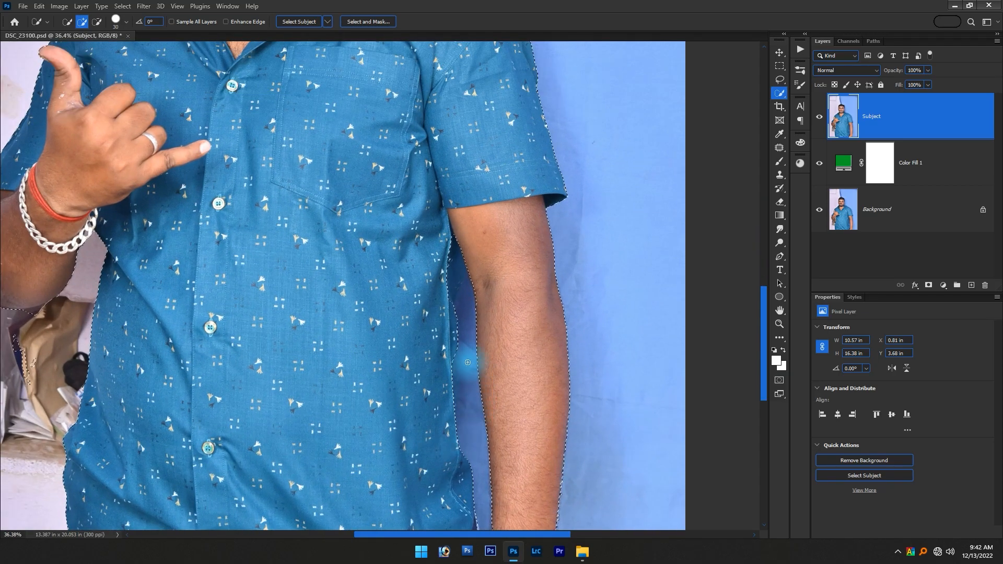
{"action": "scroll", "coordinate": [458, 361], "scroll_direction": "up", "scroll_amount": 4}
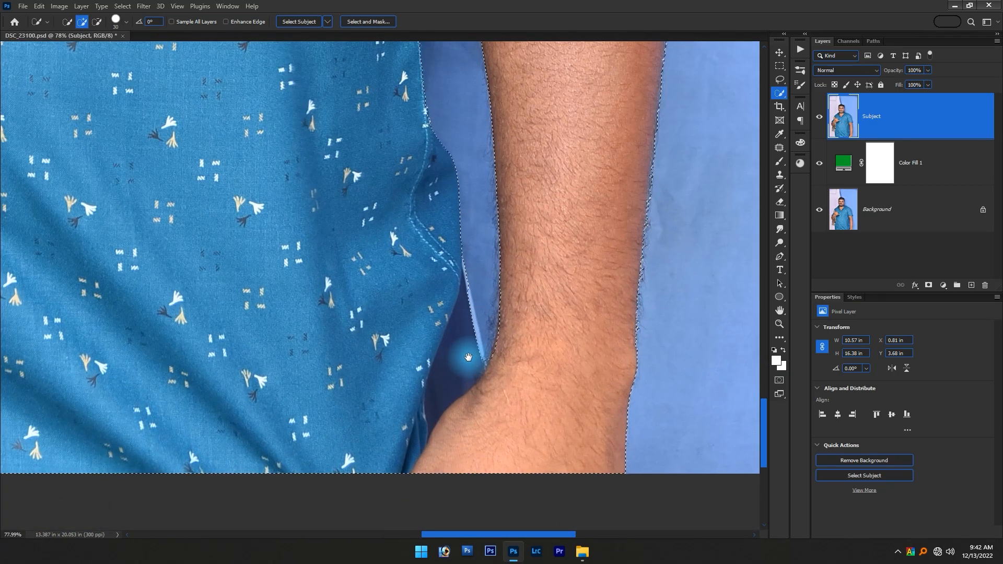
Extend the selection over the pale sliver beside the shirt's lower edge with the Quick Selection tool
{"action": "left_click_drag", "start_coordinate": [70, 360], "coordinate": [607, 290]}
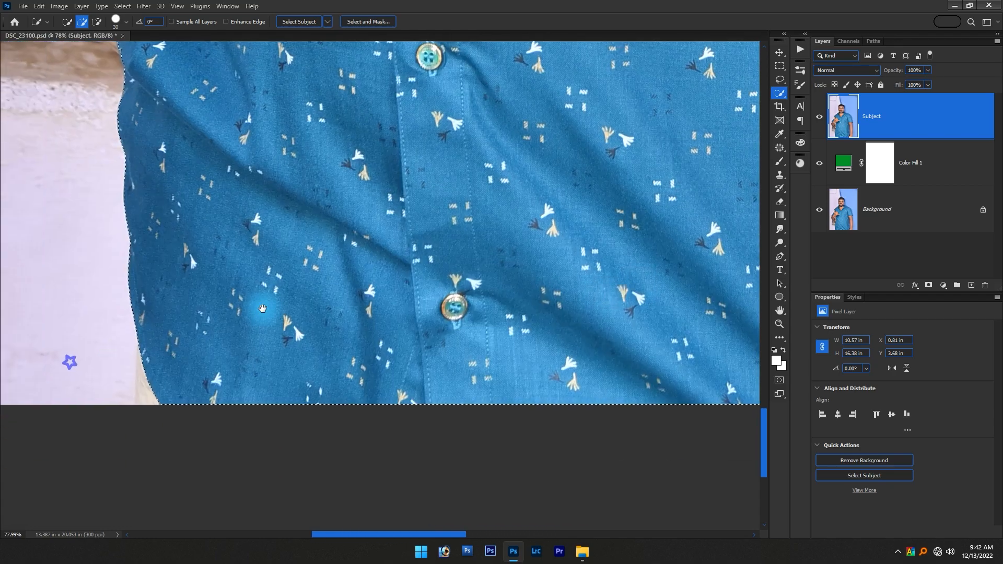
{"action": "left_click_drag", "start_coordinate": [118, 311], "coordinate": [260, 527]}
{"action": "scroll", "coordinate": [299, 407], "scroll_direction": "down", "scroll_amount": 5}
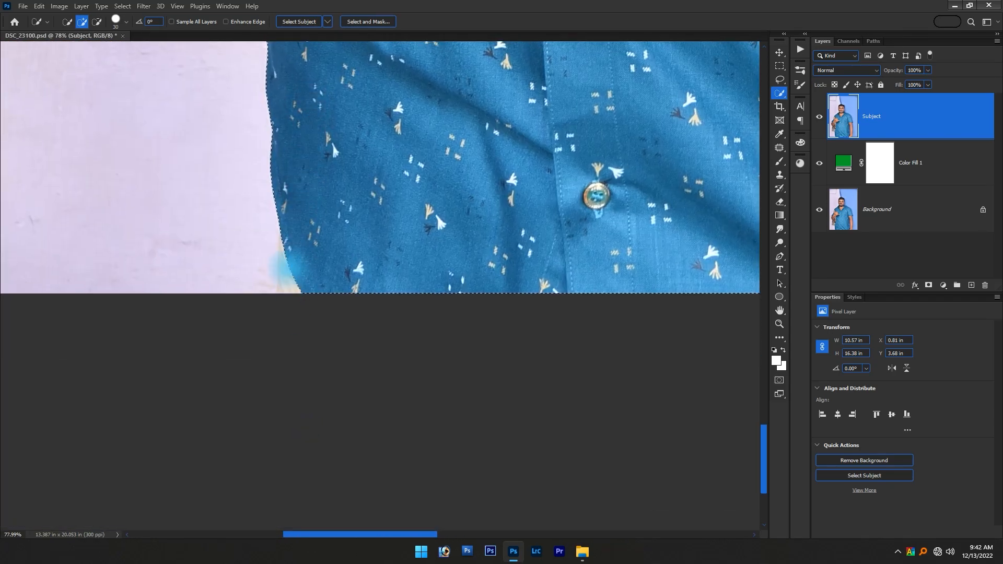
{"action": "left_click_drag", "start_coordinate": [287, 296], "coordinate": [288, 301]}
{"action": "left_click_drag", "start_coordinate": [287, 239], "coordinate": [288, 256]}
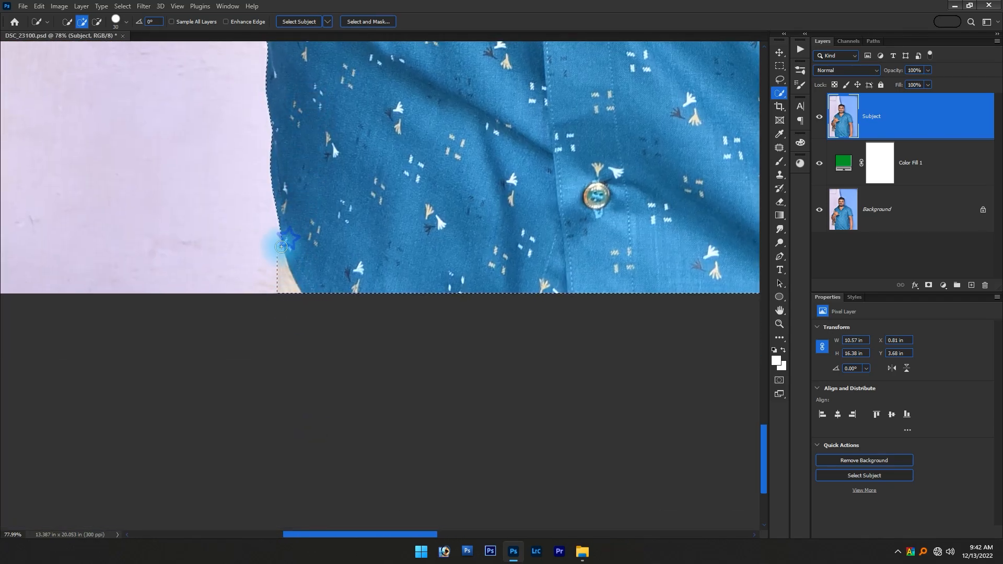
{"action": "key", "text": "alt"}
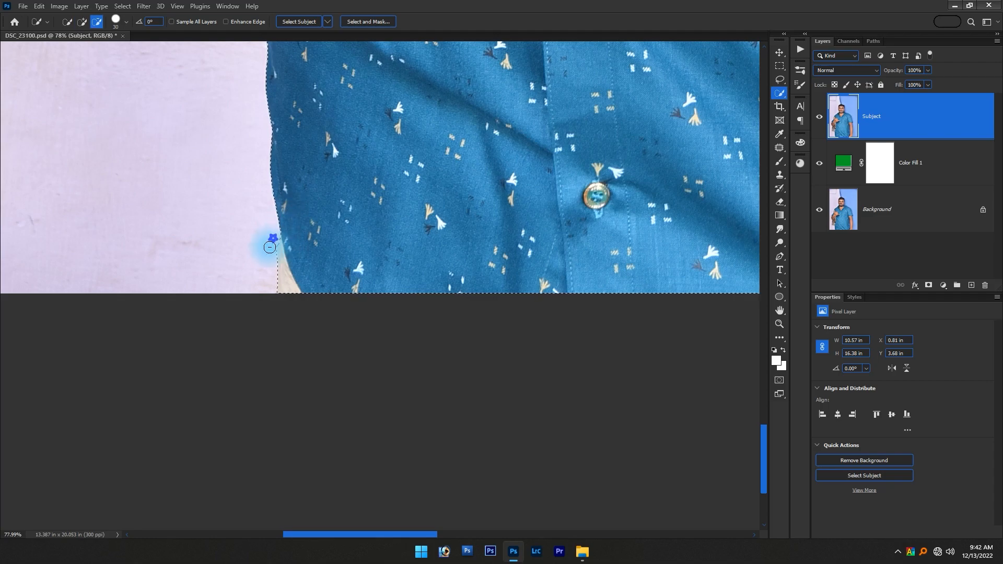
Subtract the patch of paper bag and wall niche just below the bent elbow from the selection
{"action": "scroll", "coordinate": [324, 287], "scroll_direction": "down", "scroll_amount": 2}
{"action": "scroll", "coordinate": [340, 273], "scroll_direction": "up", "scroll_amount": 6}
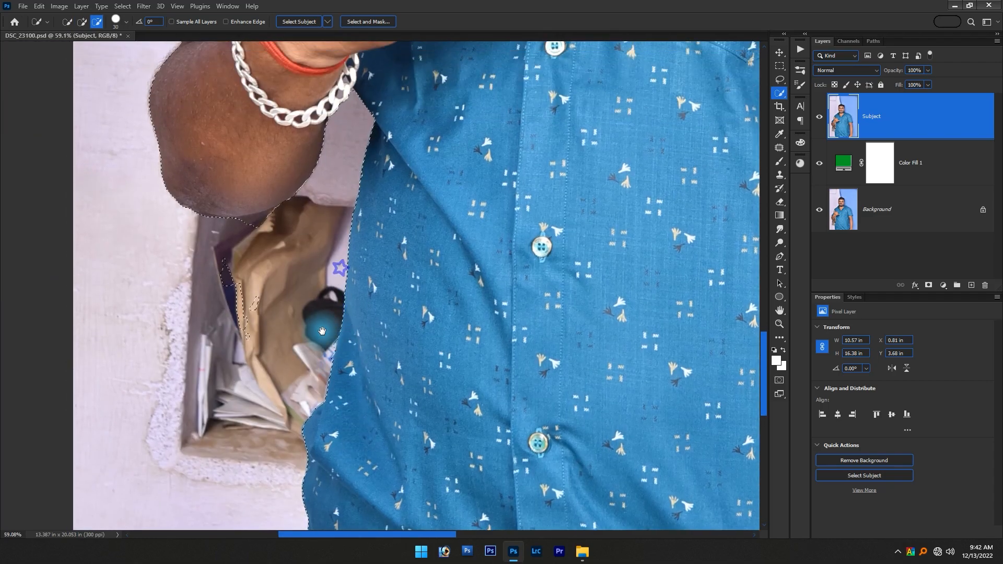
{"action": "scroll", "coordinate": [267, 261], "scroll_direction": "up", "scroll_amount": 5}
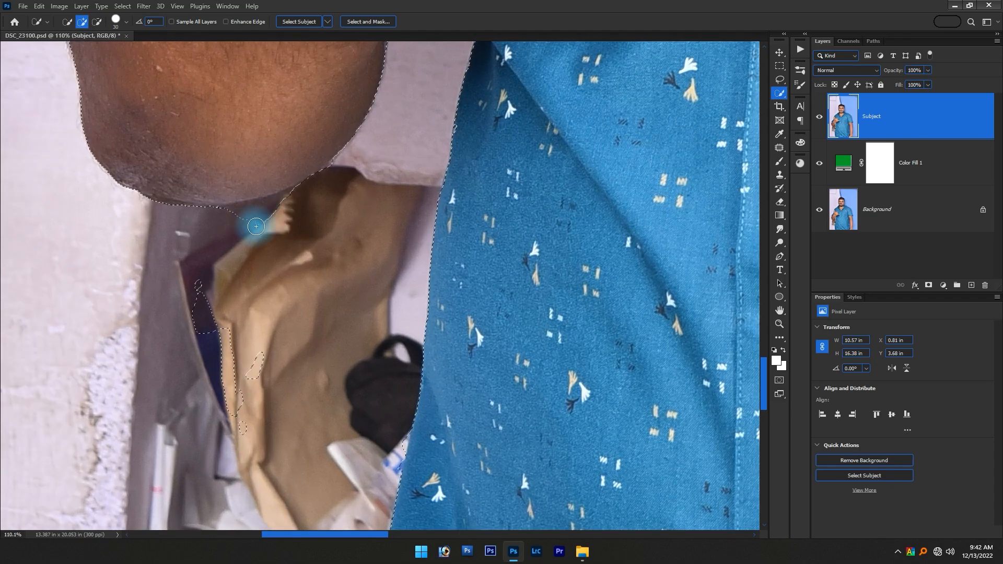
{"action": "left_click", "coordinate": [290, 201], "text": "alt"}
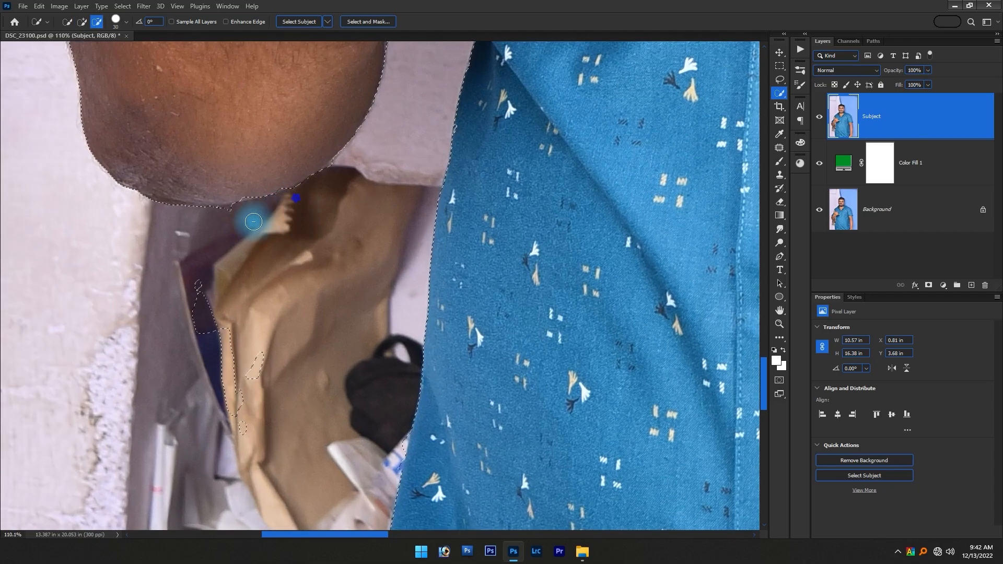
{"action": "left_click", "coordinate": [234, 218], "text": "alt"}
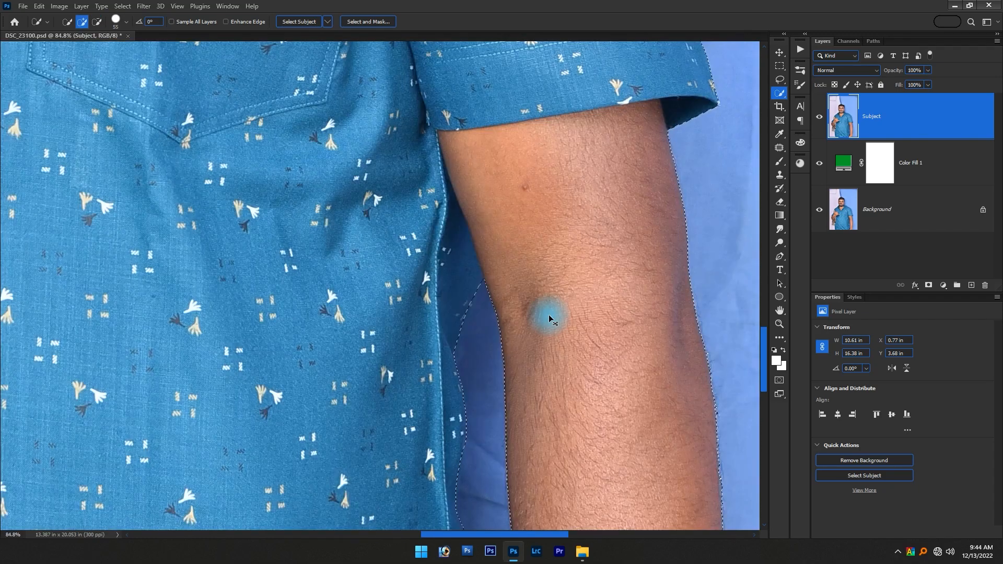
Feather the selection by 1 pixel and turn it into a layer mask on the Subject layer
{"action": "key", "text": "ctrl+0"}
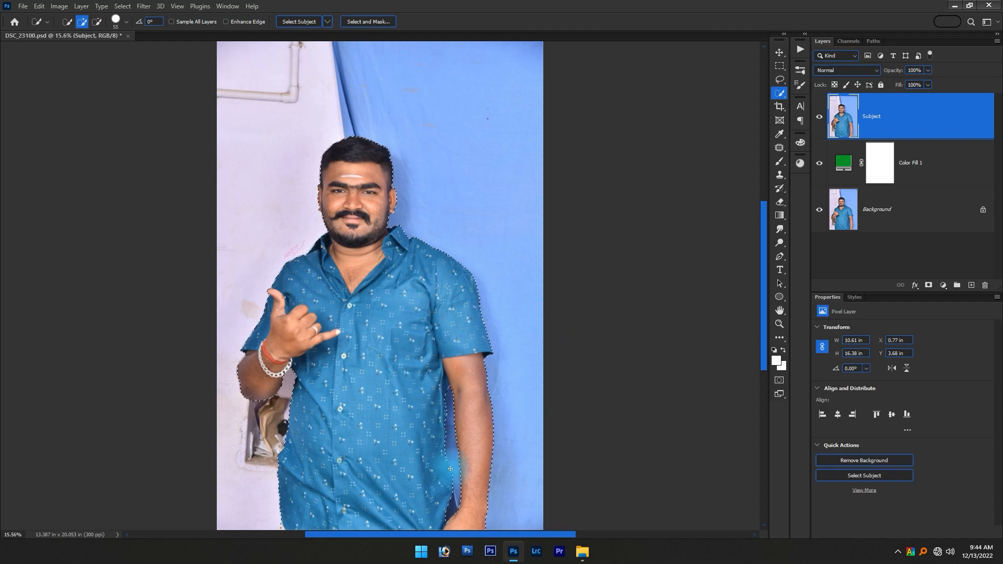
{"action": "key", "text": "shift+F6"}
{"action": "type", "text": "13"}
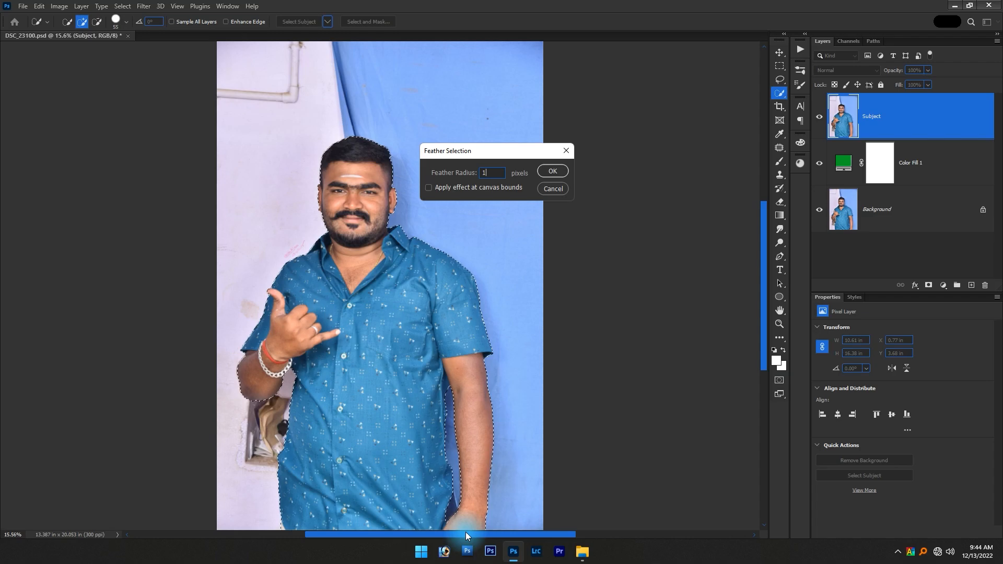
{"action": "key", "text": "Return"}
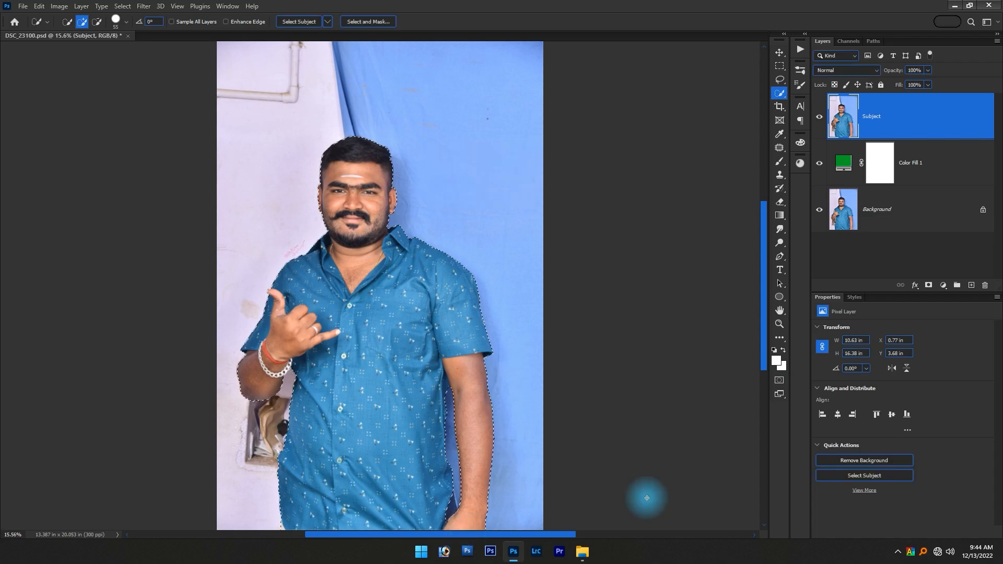
{"action": "left_click", "coordinate": [928, 284]}
{"action": "scroll", "coordinate": [417, 386], "scroll_direction": "up", "scroll_amount": 3}
{"action": "scroll", "coordinate": [374, 214], "scroll_direction": "up", "scroll_amount": 5}
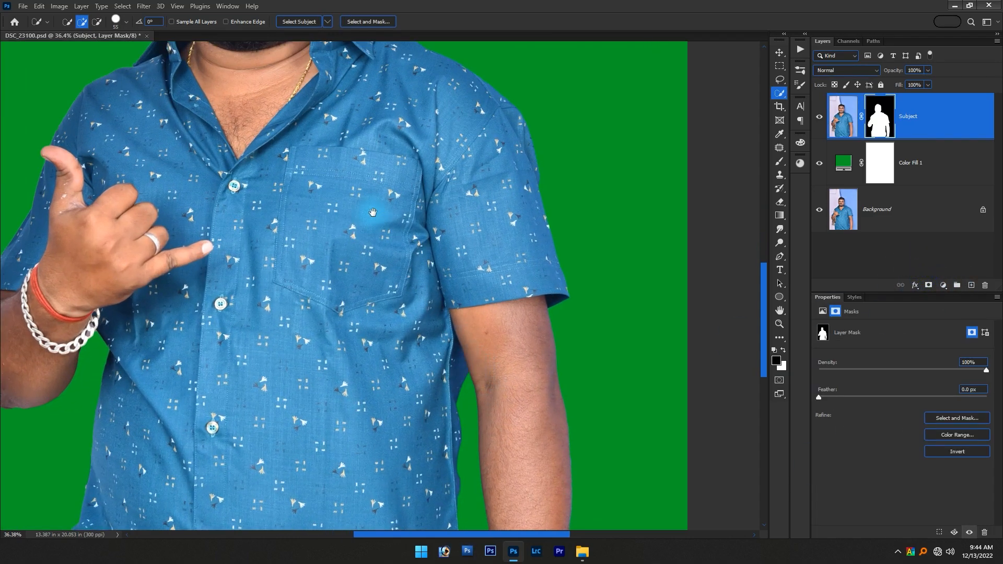
Undo and restore the layer mask to compare the cutout's hair edge with the original photo
{"action": "key", "text": "ctrl+z"}
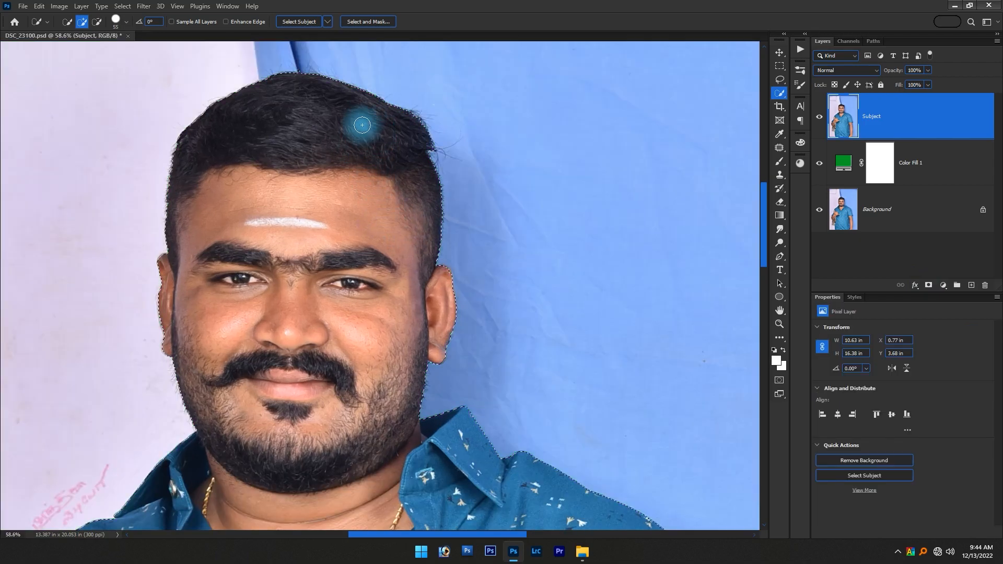
{"action": "scroll", "coordinate": [371, 132], "scroll_direction": "up", "scroll_amount": 8}
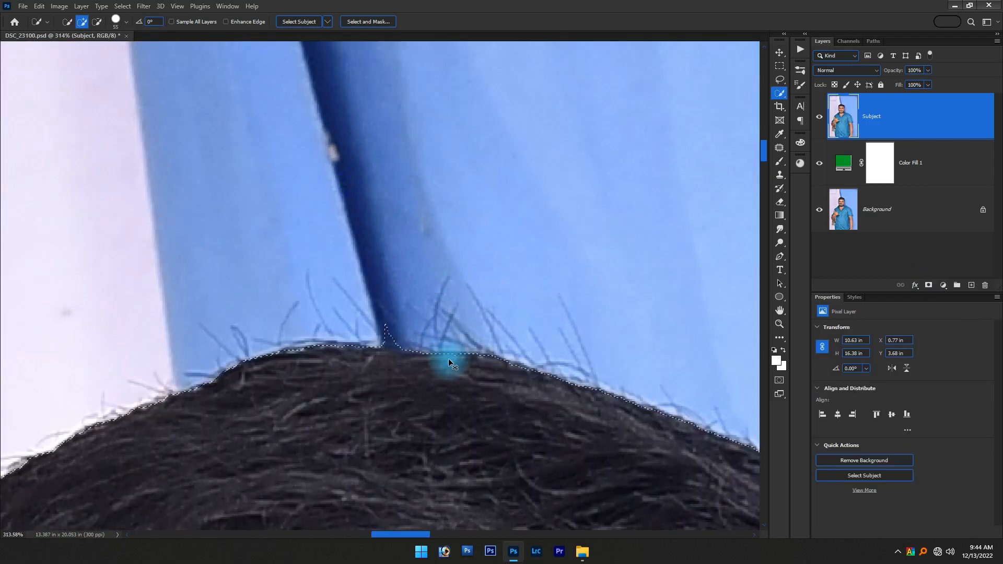
{"action": "key", "text": "ctrl+shift+z"}
{"action": "scroll", "coordinate": [408, 339], "scroll_direction": "up", "scroll_amount": 1}
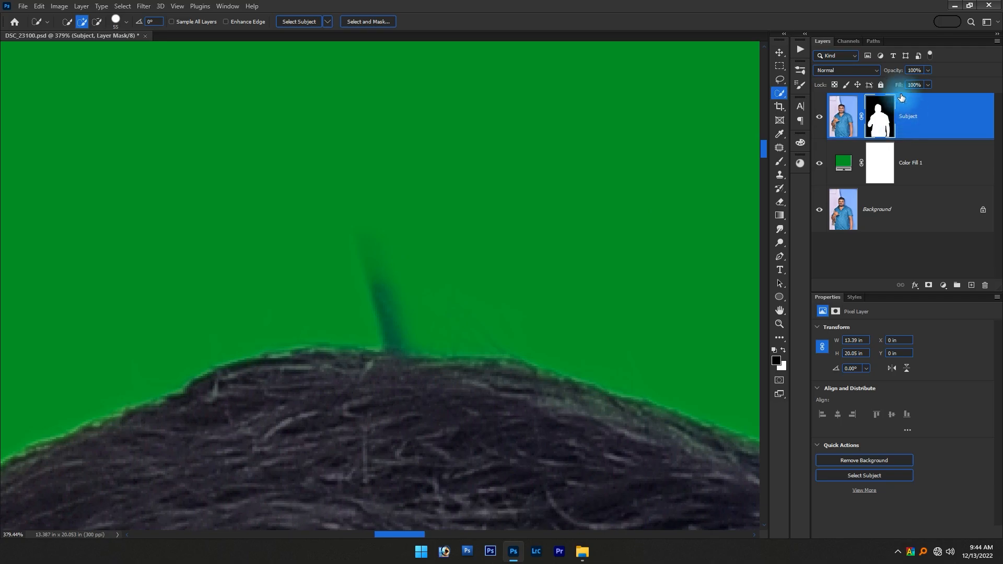
Paint black on the Subject layer's mask above the hair to hide the leftover dark backdrop streak
{"action": "key", "text": "v"}
{"action": "left_click", "coordinate": [877, 116]}
{"action": "key", "text": "b"}
{"action": "mouse_move", "coordinate": [393, 263]}
{"action": "left_mouse_down"}
{"action": "mouse_move", "coordinate": [51, 249]}
{"action": "mouse_move", "coordinate": [56, 192]}
{"action": "left_mouse_up"}
{"action": "left_click_drag", "start_coordinate": [506, 205], "coordinate": [1, 174]}
{"action": "left_click_drag", "start_coordinate": [403, 184], "coordinate": [309, 186]}
{"action": "left_click_drag", "start_coordinate": [622, 199], "coordinate": [1, 209]}
{"action": "mouse_move", "coordinate": [289, 213]}
{"action": "left_mouse_down"}
{"action": "mouse_move", "coordinate": [198, 223]}
{"action": "mouse_move", "coordinate": [358, 276]}
{"action": "mouse_move", "coordinate": [374, 261]}
{"action": "mouse_move", "coordinate": [393, 297]}
{"action": "mouse_move", "coordinate": [358, 243]}
{"action": "mouse_move", "coordinate": [386, 248]}
{"action": "mouse_move", "coordinate": [408, 294]}
{"action": "mouse_move", "coordinate": [392, 325]}
{"action": "left_mouse_up"}
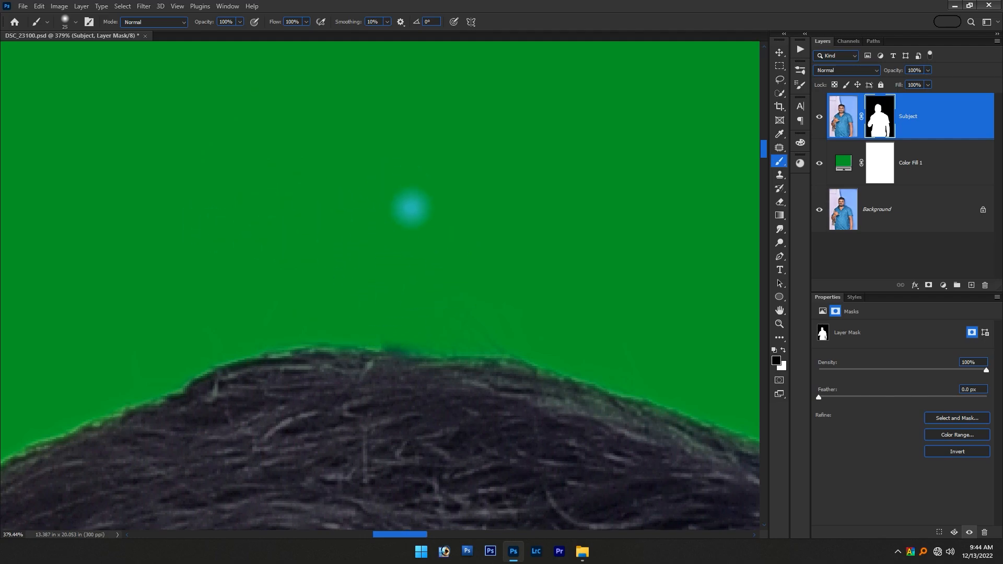
{"action": "key", "text": "ctrl+0"}
{"action": "key", "text": "v"}
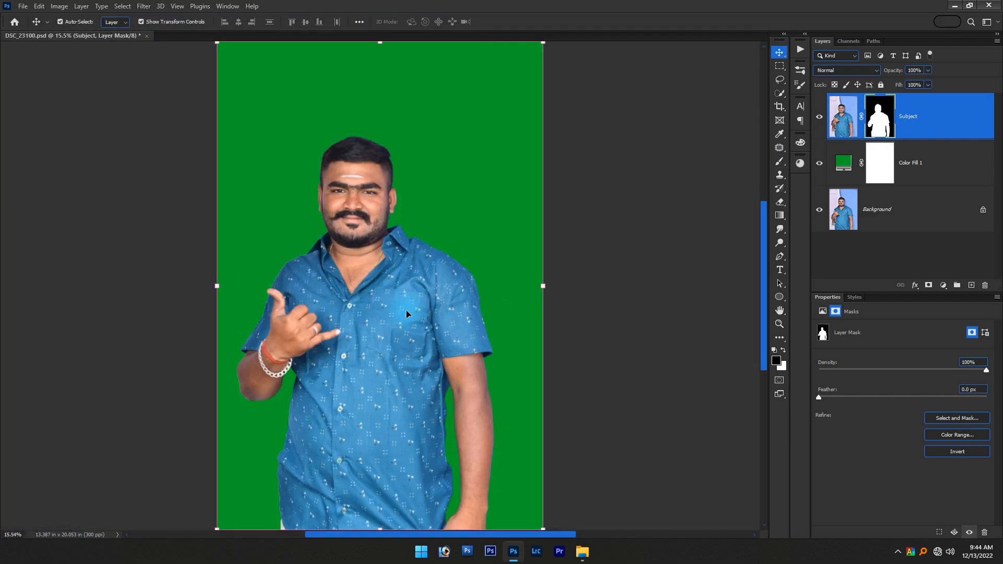
Check the finished cutout against the green fill and save the document
{"action": "scroll", "coordinate": [264, 391], "scroll_direction": "up", "scroll_amount": 5}
{"action": "scroll", "coordinate": [314, 425], "scroll_direction": "down", "scroll_amount": 5}
{"action": "key", "text": "ctrl+s"}
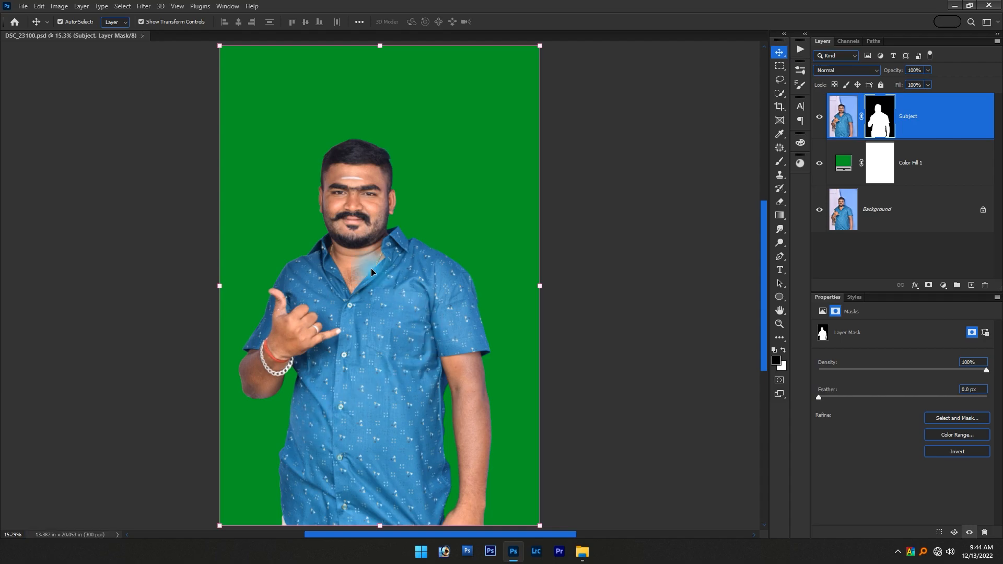
Run the Camera Raw Filter on the Subject layer's image and set Temperature to +7, Contrast to +13 and Blacks to -19
{"action": "scroll", "coordinate": [372, 274], "scroll_direction": "up", "scroll_amount": 6}
{"action": "scroll", "coordinate": [454, 287], "scroll_direction": "down", "scroll_amount": 3}
{"action": "right_click", "coordinate": [472, 309]}
{"action": "left_click", "coordinate": [486, 315]}
{"action": "left_click", "coordinate": [144, 6]}
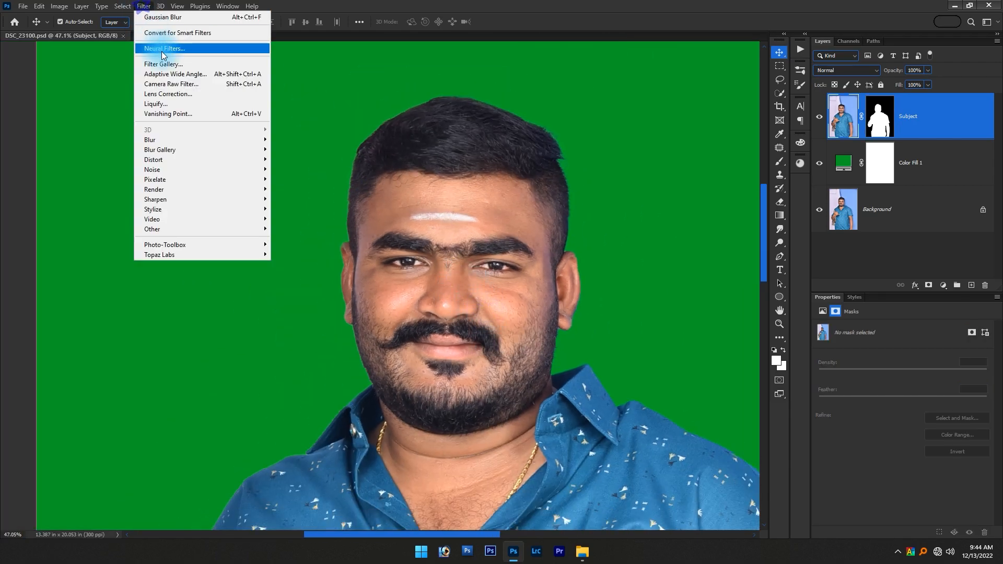
{"action": "left_click", "coordinate": [187, 87]}
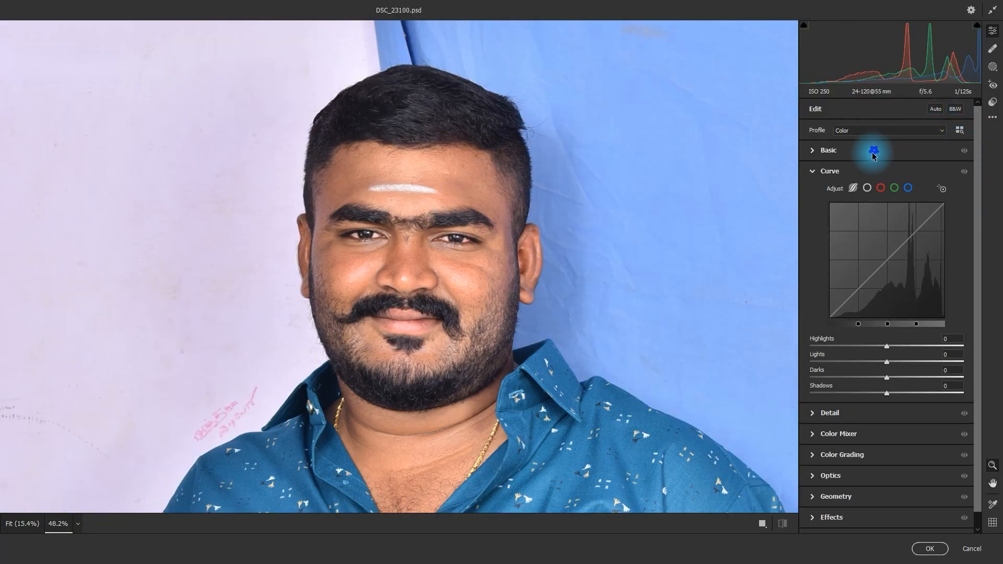
{"action": "left_click", "coordinate": [872, 152]}
{"action": "left_click", "coordinate": [893, 192]}
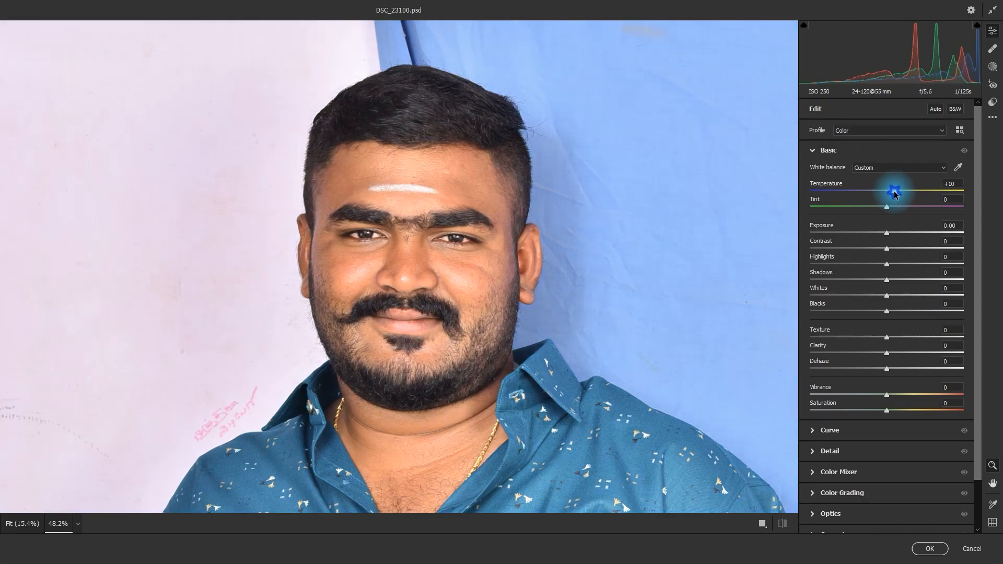
{"action": "left_click_drag", "start_coordinate": [894, 194], "coordinate": [892, 194]}
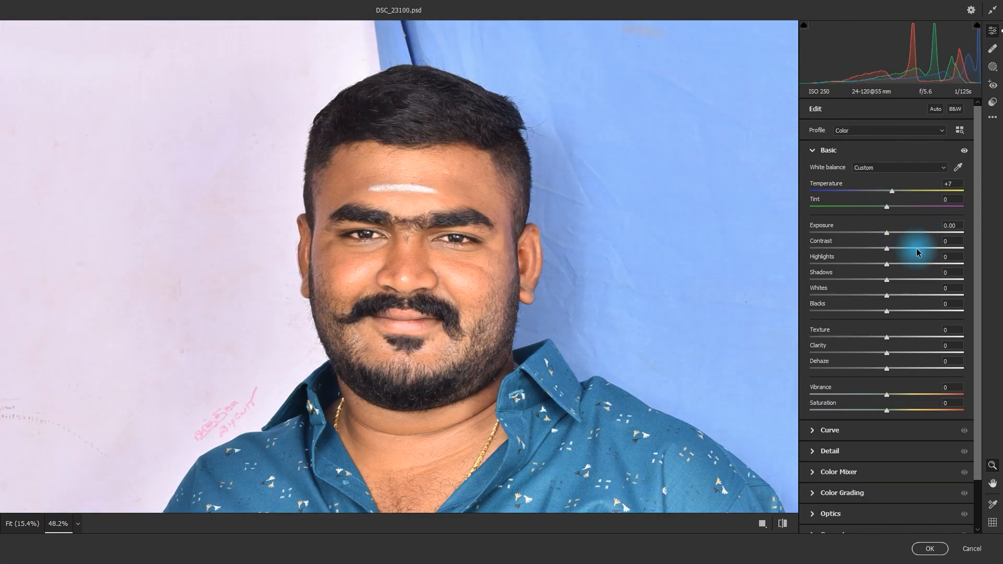
{"action": "left_click_drag", "start_coordinate": [893, 250], "coordinate": [896, 249]}
{"action": "left_click_drag", "start_coordinate": [886, 311], "coordinate": [870, 314]}
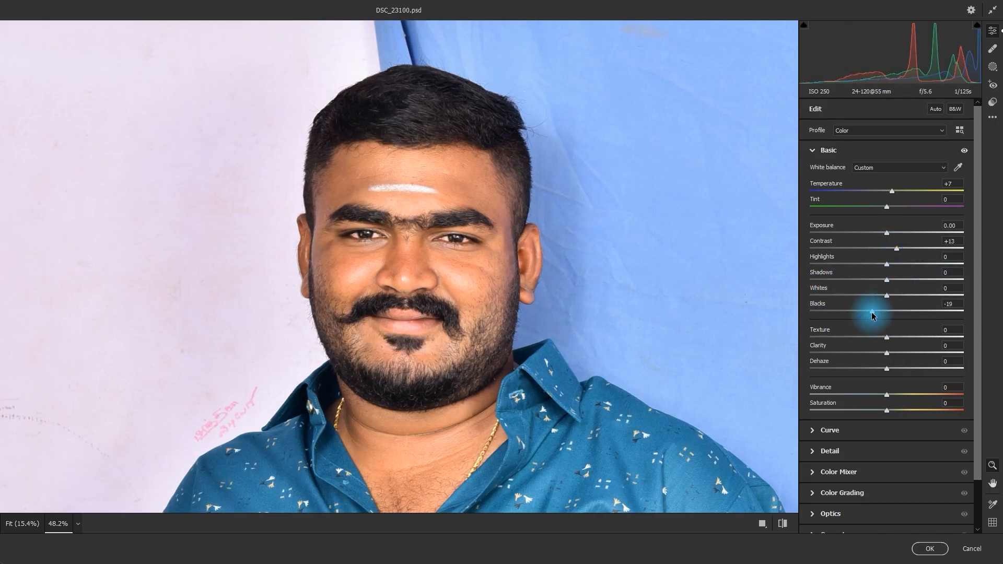
Shift the Blues hue to -14, set Aquas saturation to +42 and Blues saturation to +10, and apply the Camera Raw edits
{"action": "left_click", "coordinate": [503, 288]}
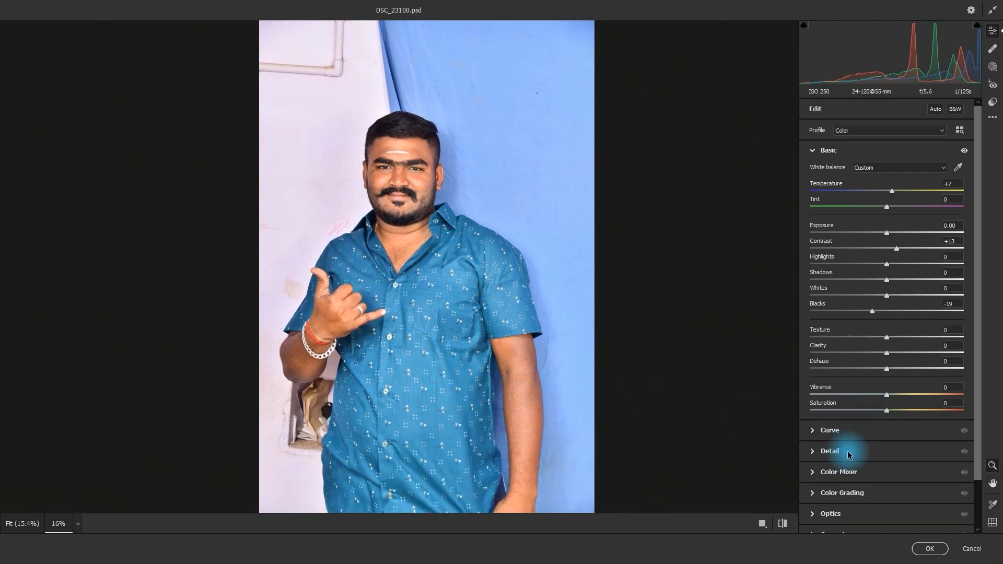
{"action": "left_click", "coordinate": [835, 472]}
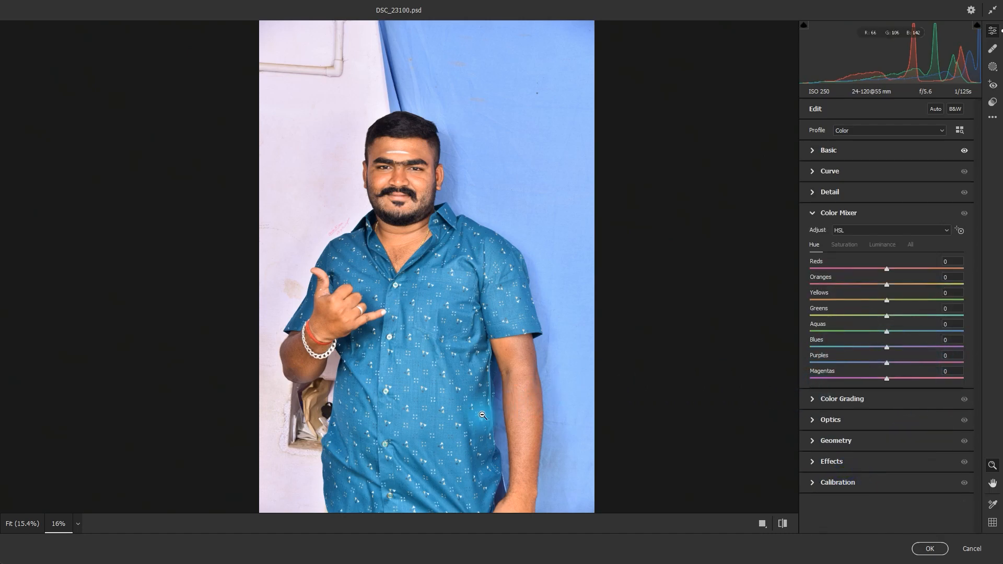
{"action": "mouse_move", "coordinate": [888, 347]}
{"action": "left_mouse_down"}
{"action": "mouse_move", "coordinate": [864, 347]}
{"action": "mouse_move", "coordinate": [921, 349]}
{"action": "mouse_move", "coordinate": [880, 345]}
{"action": "left_mouse_up"}
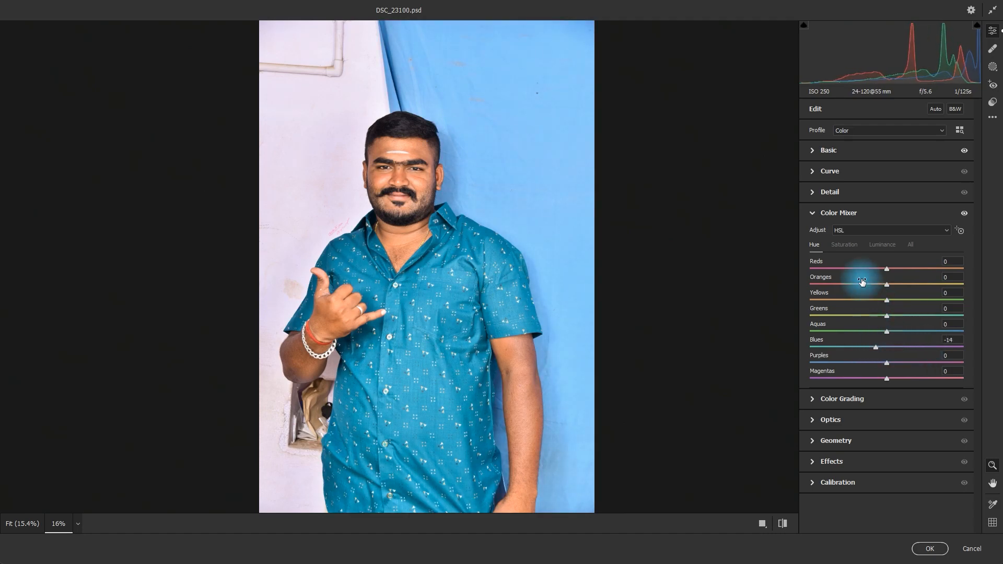
{"action": "left_click", "coordinate": [850, 248]}
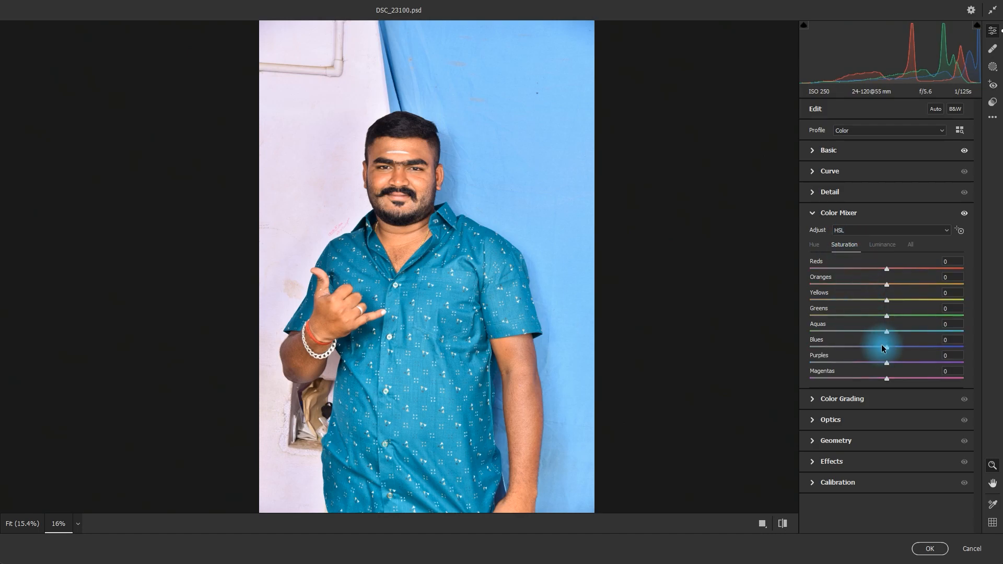
{"action": "left_click_drag", "start_coordinate": [898, 328], "coordinate": [894, 350]}
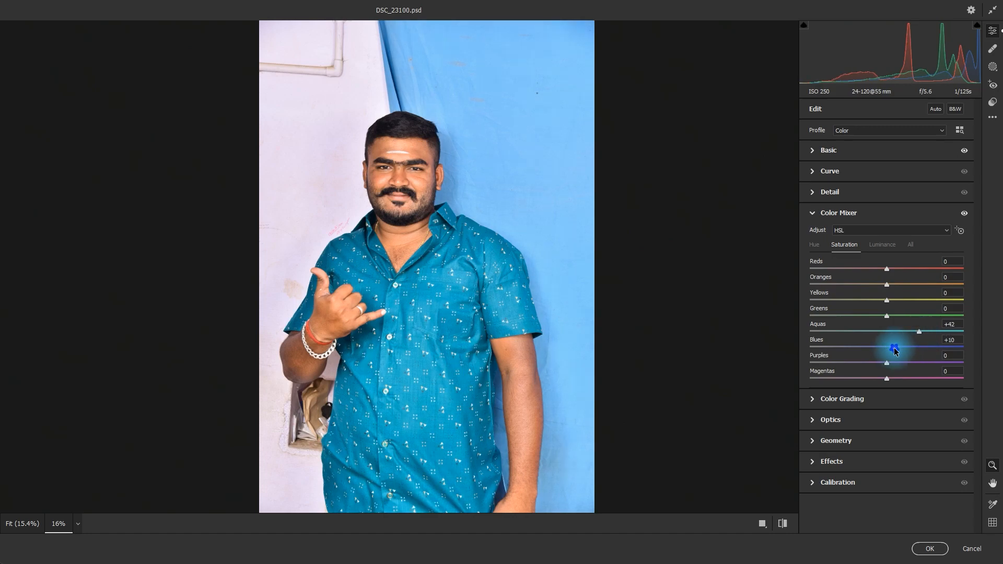
{"action": "left_click", "coordinate": [924, 549]}
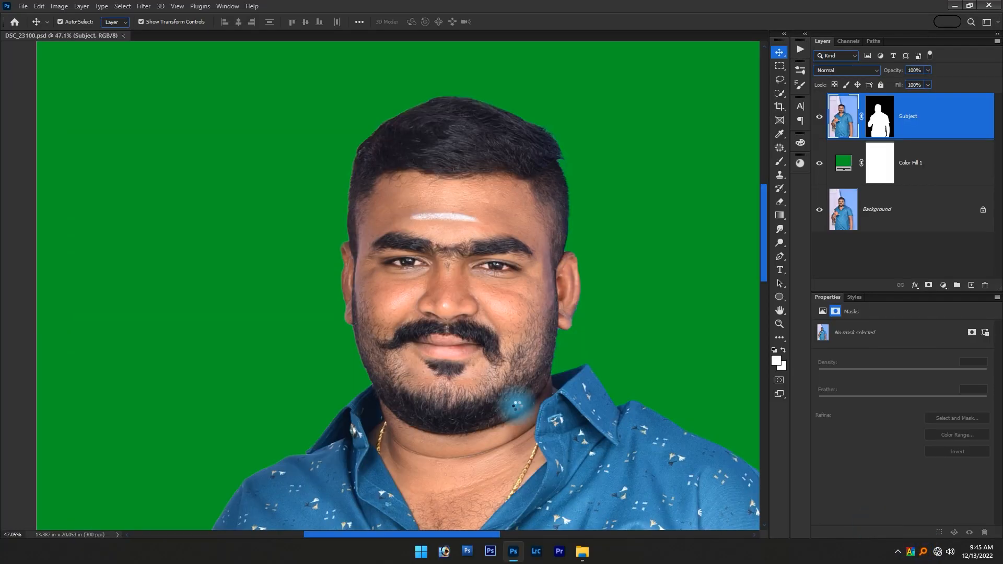
Smooth the Subject's skin in SkinFiner with Amount 100, Fine +12, Medium +40 and Coarse near its minimum
{"action": "scroll", "coordinate": [472, 340], "scroll_direction": "down", "scroll_amount": 10}
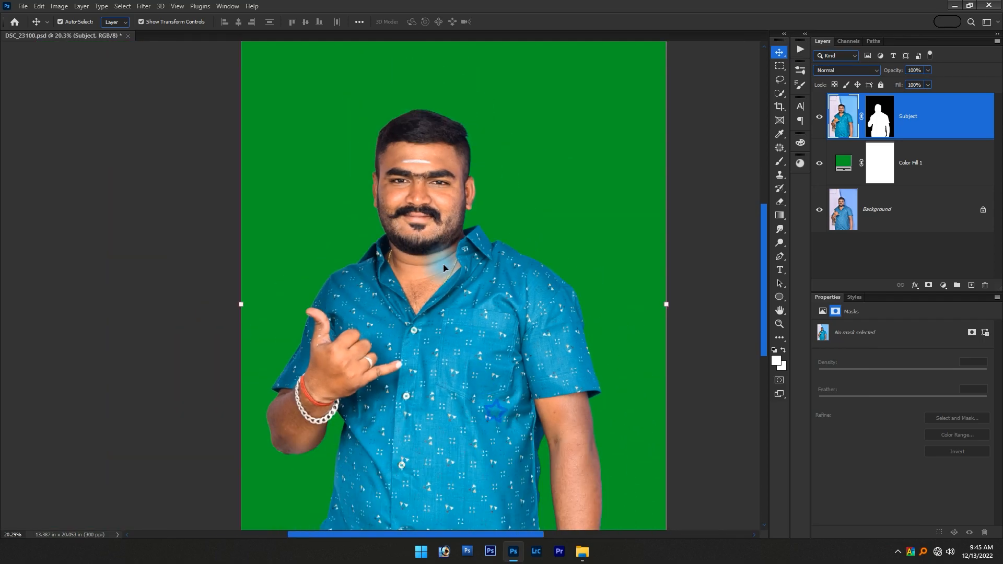
{"action": "left_click", "coordinate": [143, 6]}
{"action": "mouse_move", "coordinate": [215, 256]}
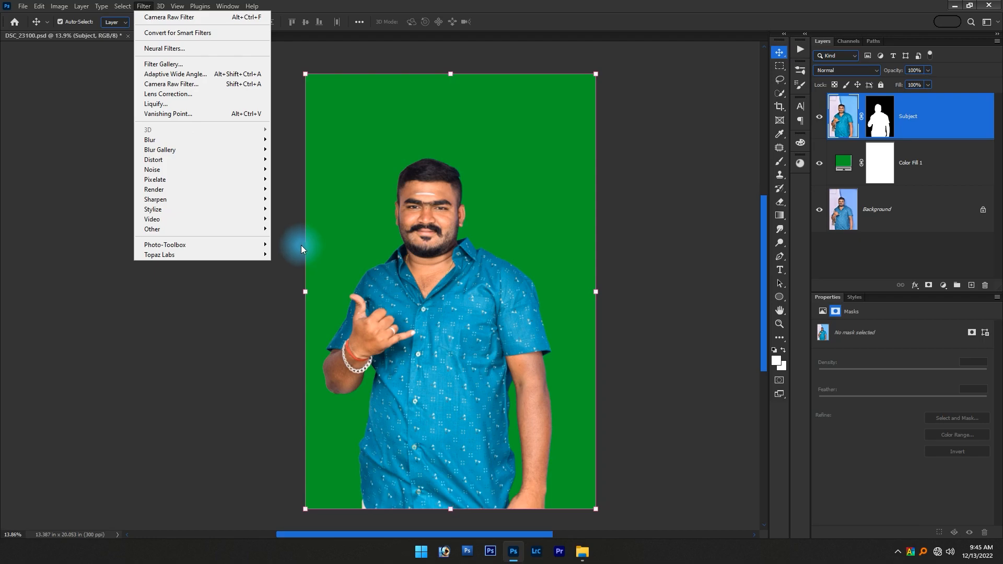
{"action": "mouse_move", "coordinate": [242, 250]}
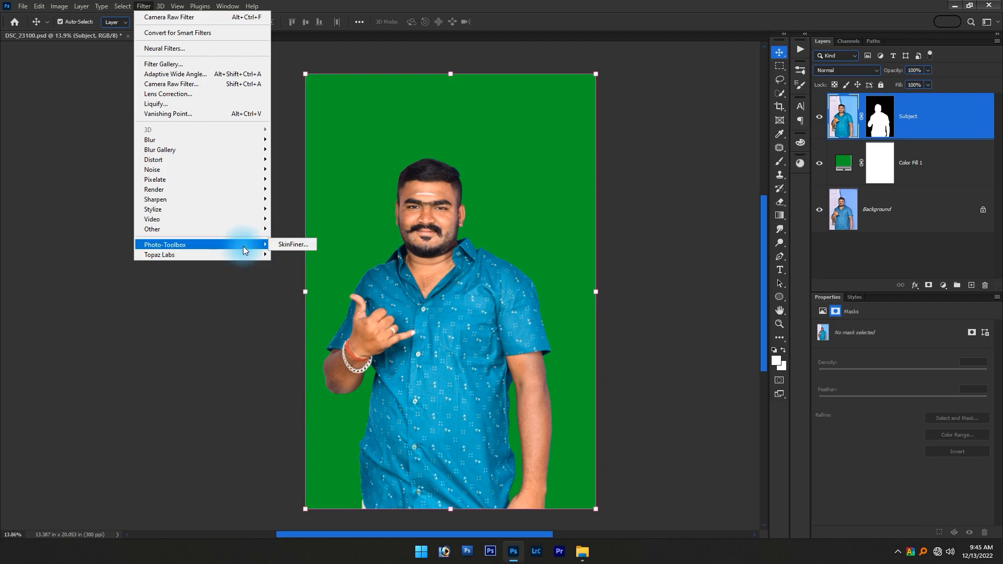
{"action": "left_click", "coordinate": [292, 244]}
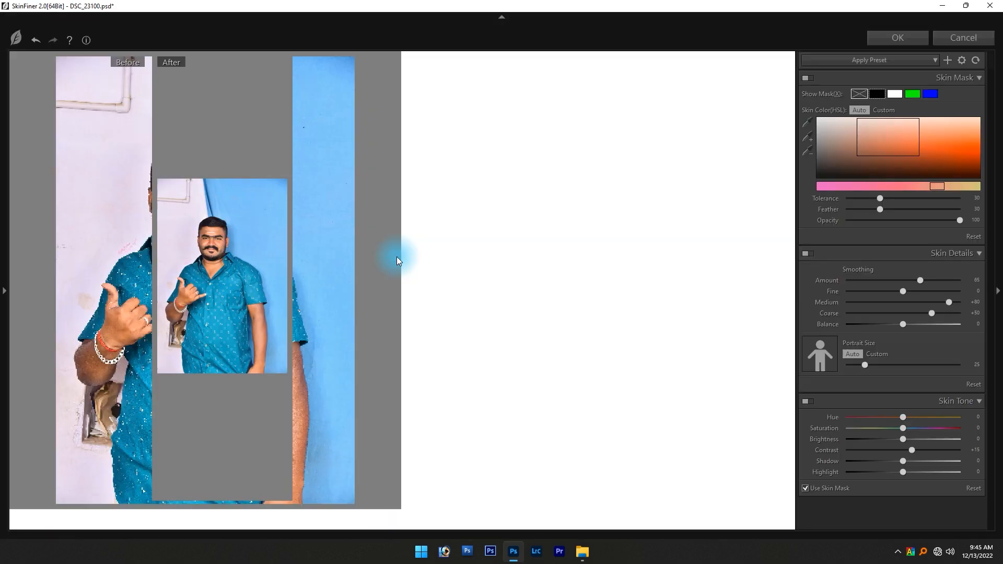
{"action": "left_click", "coordinate": [583, 226]}
{"action": "mouse_move", "coordinate": [579, 202]}
{"action": "left_mouse_down"}
{"action": "mouse_move", "coordinate": [600, 268]}
{"action": "mouse_move", "coordinate": [578, 260]}
{"action": "mouse_move", "coordinate": [609, 322]}
{"action": "left_mouse_up"}
{"action": "scroll", "coordinate": [609, 321], "scroll_direction": "down", "scroll_amount": 1}
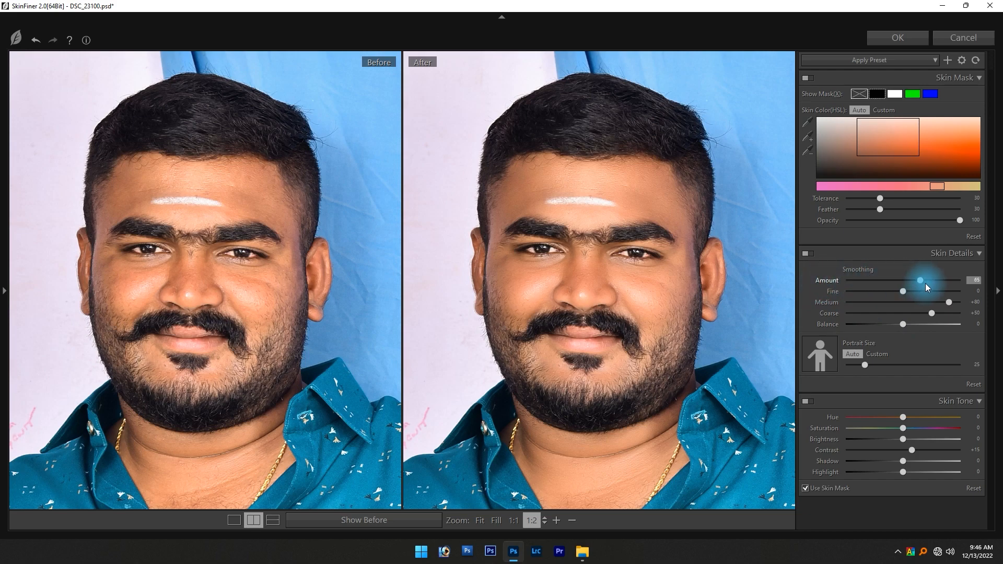
{"action": "left_click_drag", "start_coordinate": [924, 280], "coordinate": [965, 285]}
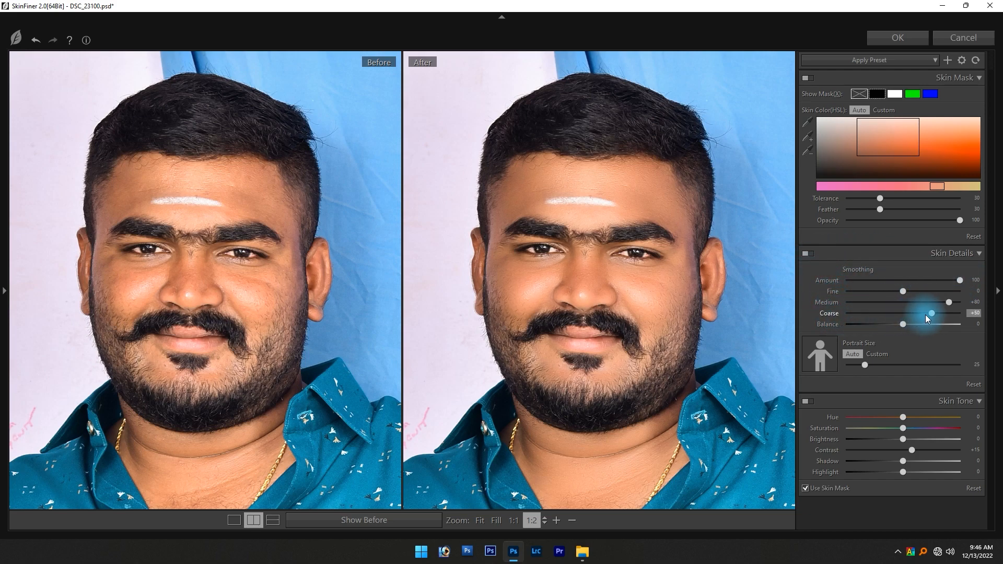
{"action": "left_click_drag", "start_coordinate": [862, 317], "coordinate": [848, 318]}
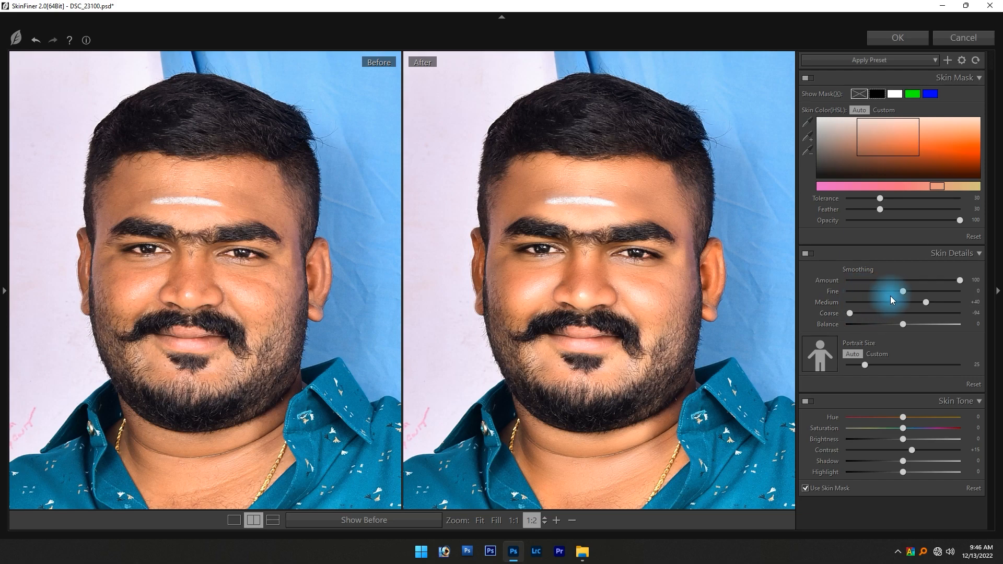
{"action": "left_click_drag", "start_coordinate": [904, 293], "coordinate": [908, 292]}
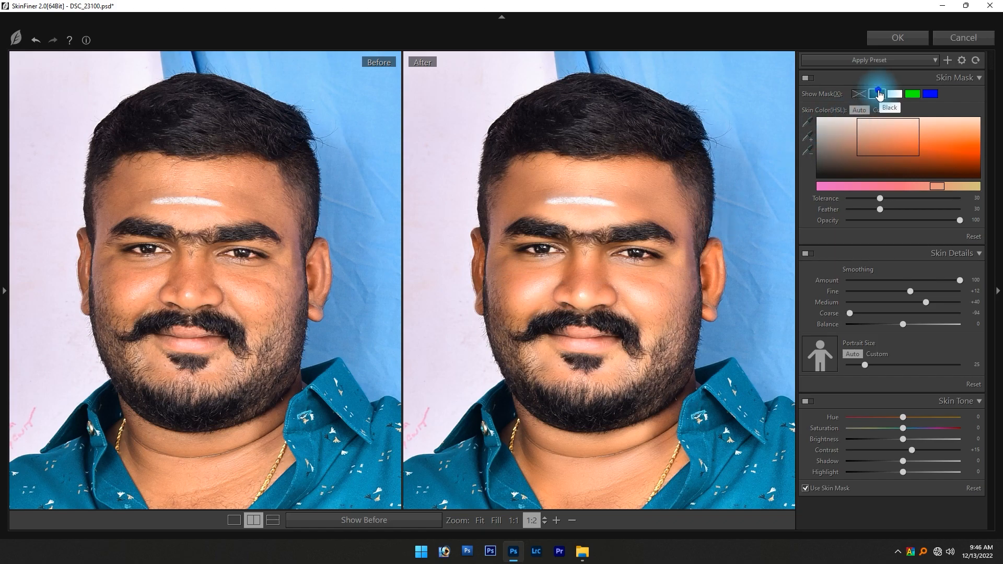
Preview the skin mask on black to examine which parts of the face the smoothing covers
{"action": "left_click", "coordinate": [878, 94]}
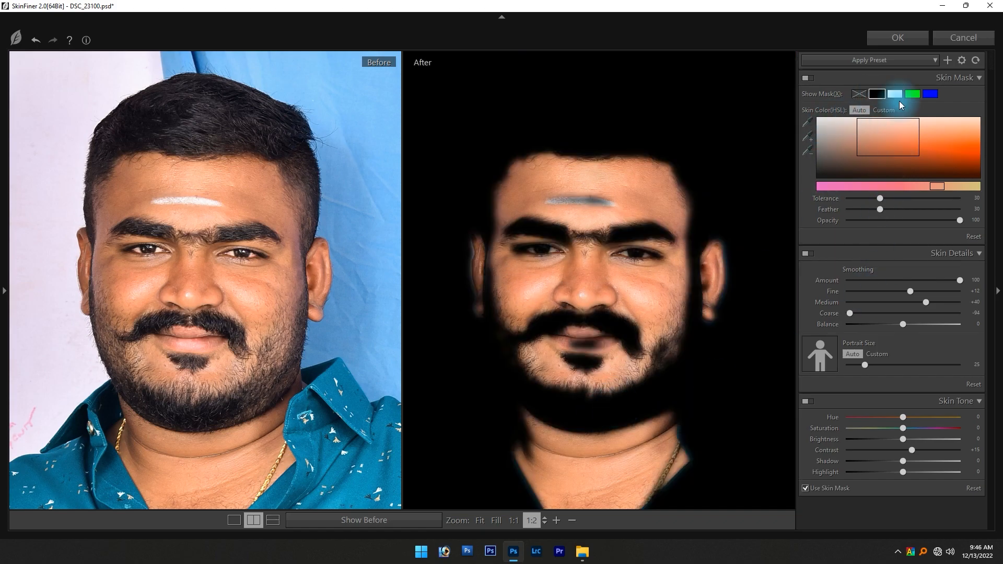
{"action": "left_click", "coordinate": [857, 94]}
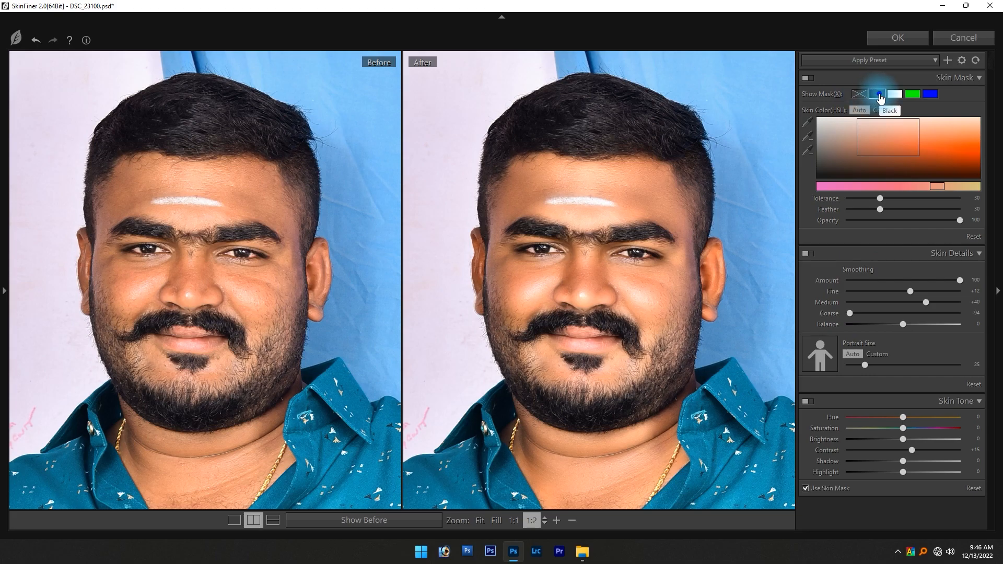
{"action": "left_click", "coordinate": [877, 94]}
{"action": "left_click", "coordinate": [547, 312]}
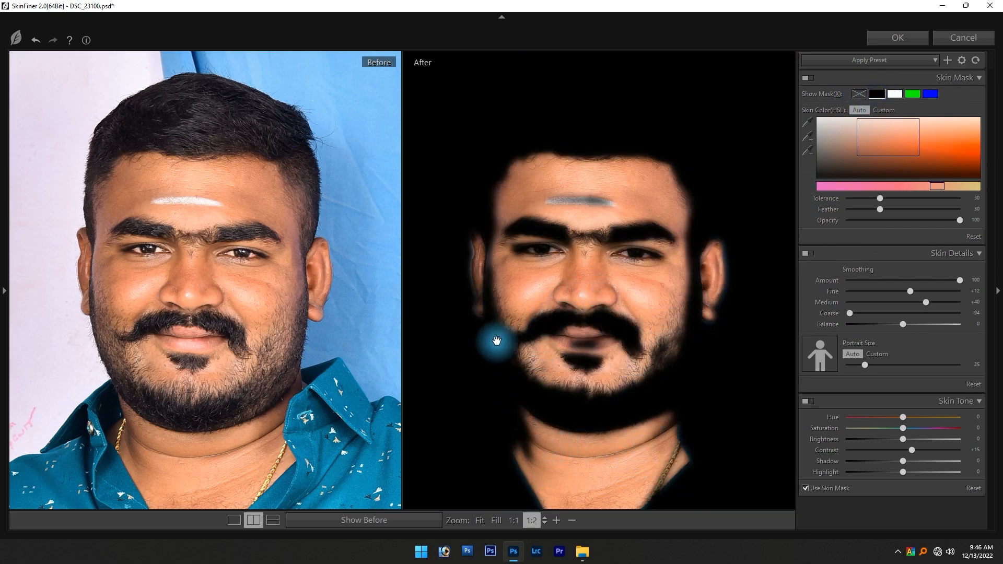
{"action": "left_click", "coordinate": [862, 95]}
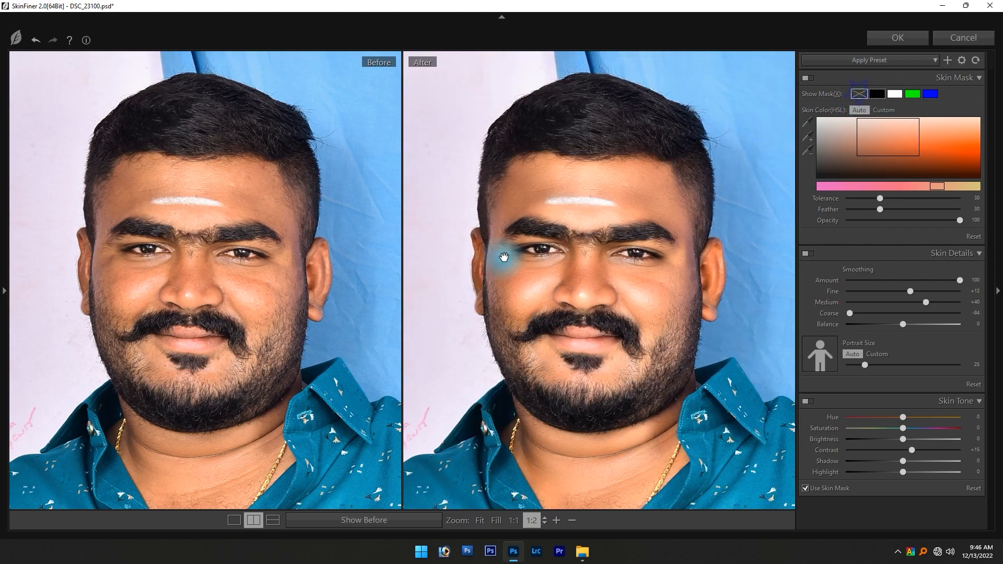
Apply the skin smoothing, and undo and redo it to compare the face up close
{"action": "left_click", "coordinate": [886, 36]}
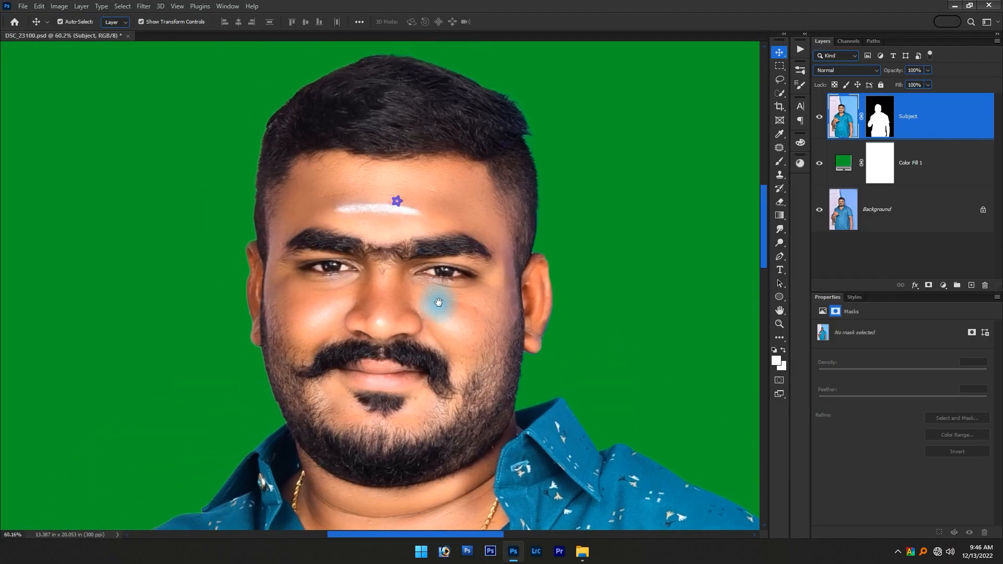
{"action": "scroll", "coordinate": [350, 296], "scroll_direction": "up", "scroll_amount": 2}
{"action": "key", "text": "ctrl+z"}
{"action": "key", "text": "ctrl+shift+z"}
Apply the Clarity preset from Topaz Adjust 5 to the Subject layer's image
{"action": "left_click", "coordinate": [144, 7]}
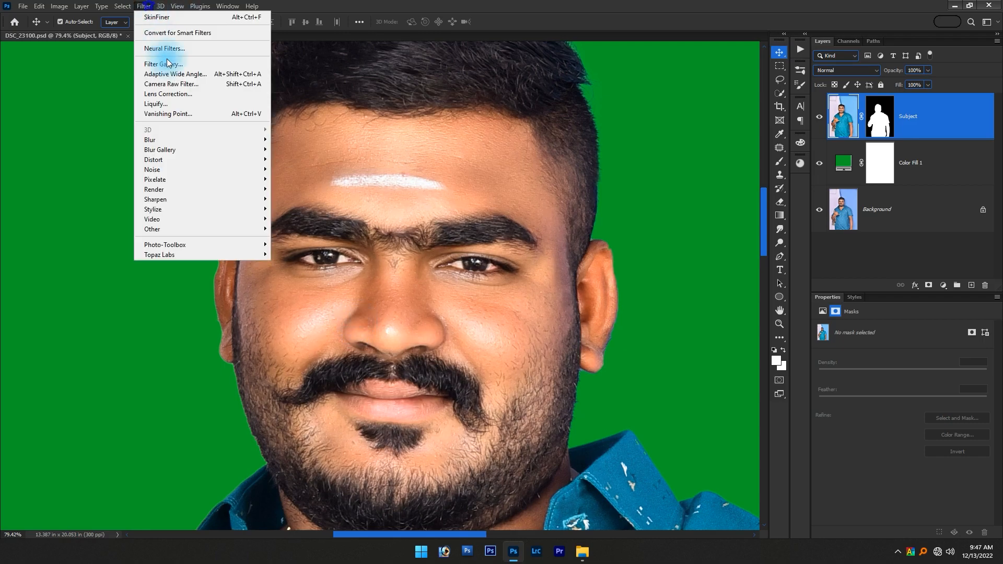
{"action": "left_click", "coordinate": [217, 254]}
{"action": "left_click", "coordinate": [284, 253]}
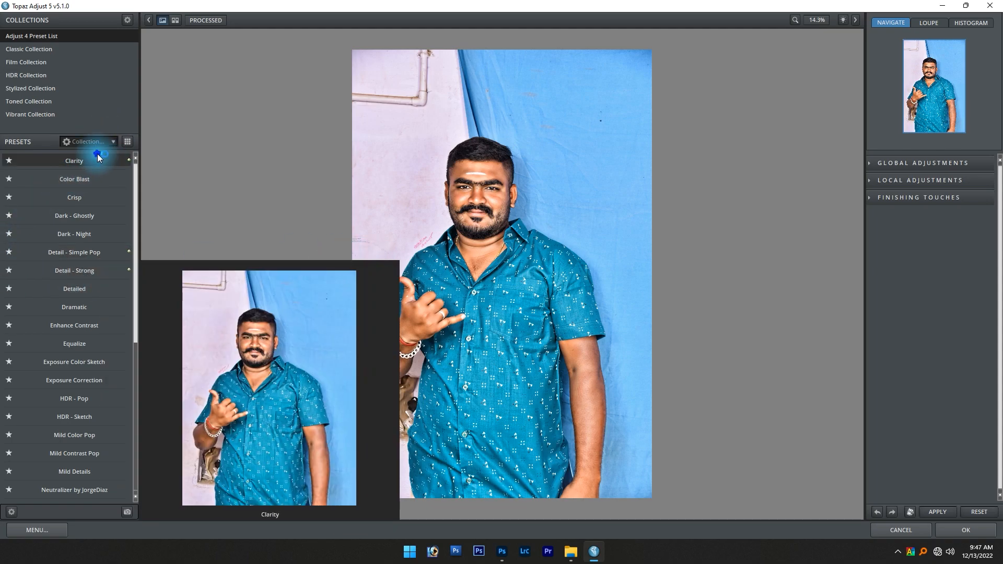
{"action": "left_click", "coordinate": [97, 157]}
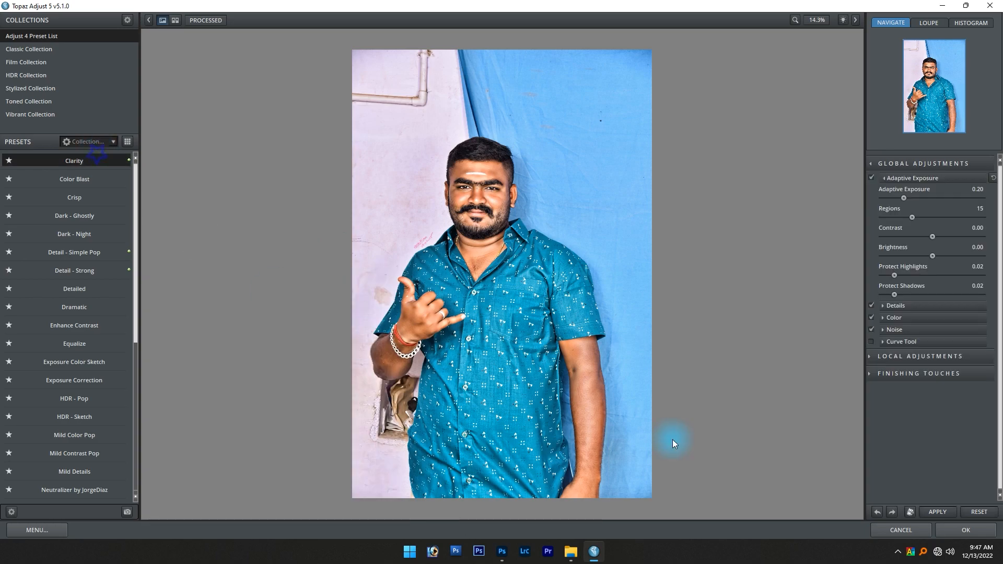
{"action": "left_click", "coordinate": [943, 529]}
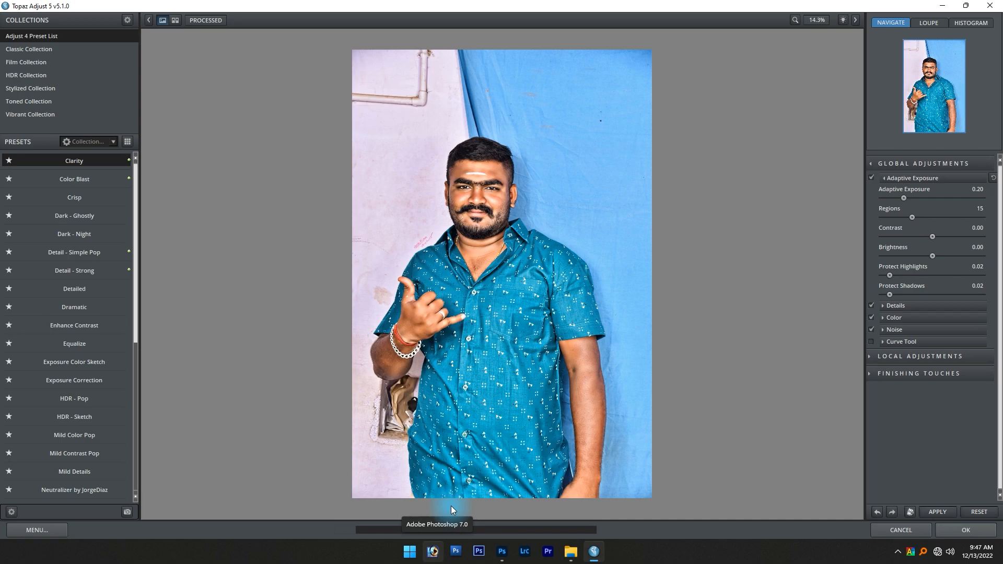
{"action": "scroll", "coordinate": [521, 311], "scroll_direction": "down", "scroll_amount": 4}
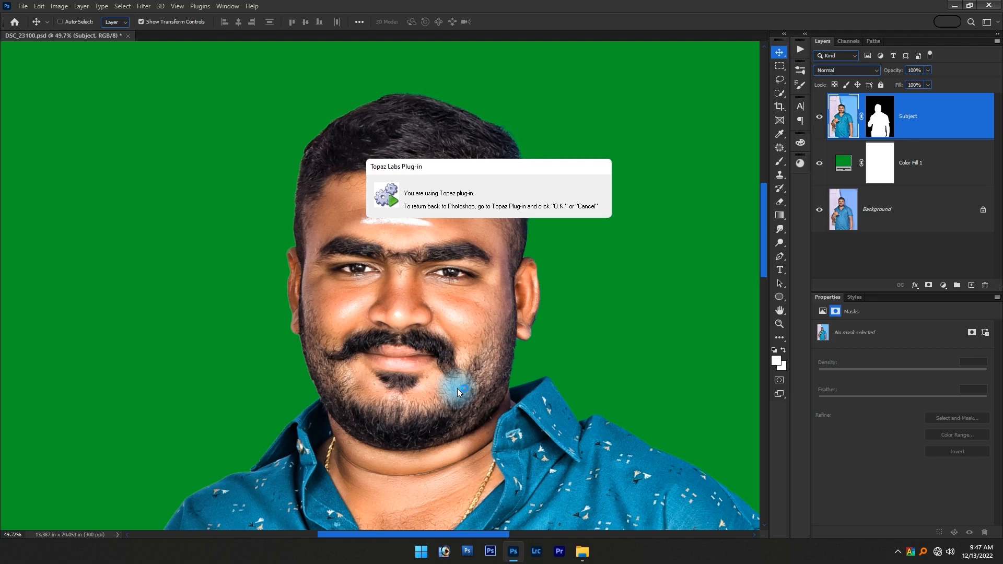
{"action": "key", "text": "ctrl+0"}
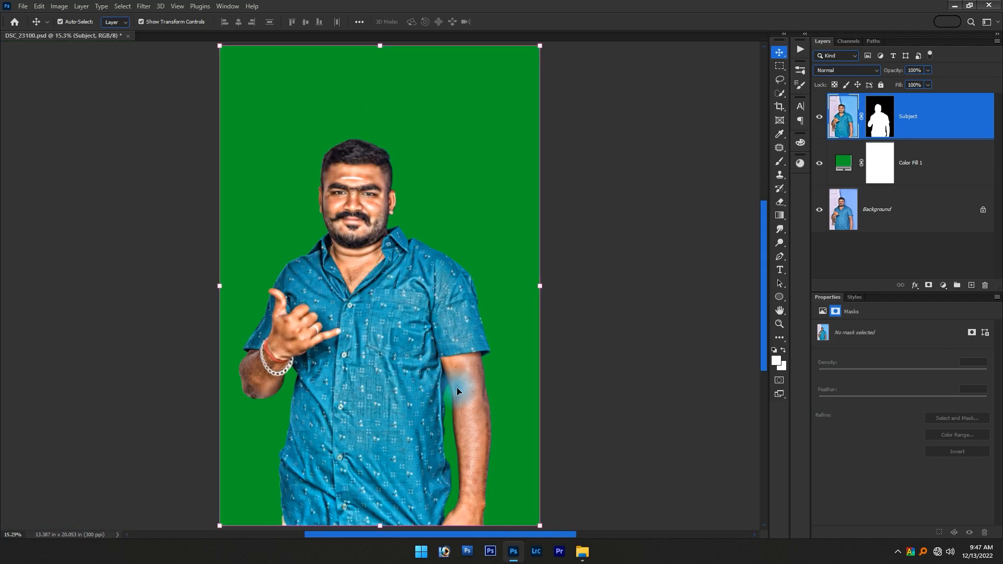
Open Topaz Adjust 5 for the Subject layer and choose the Clarity preset from the Adjust 4 Preset List
{"action": "left_click_drag", "start_coordinate": [383, 174], "coordinate": [398, 276]}
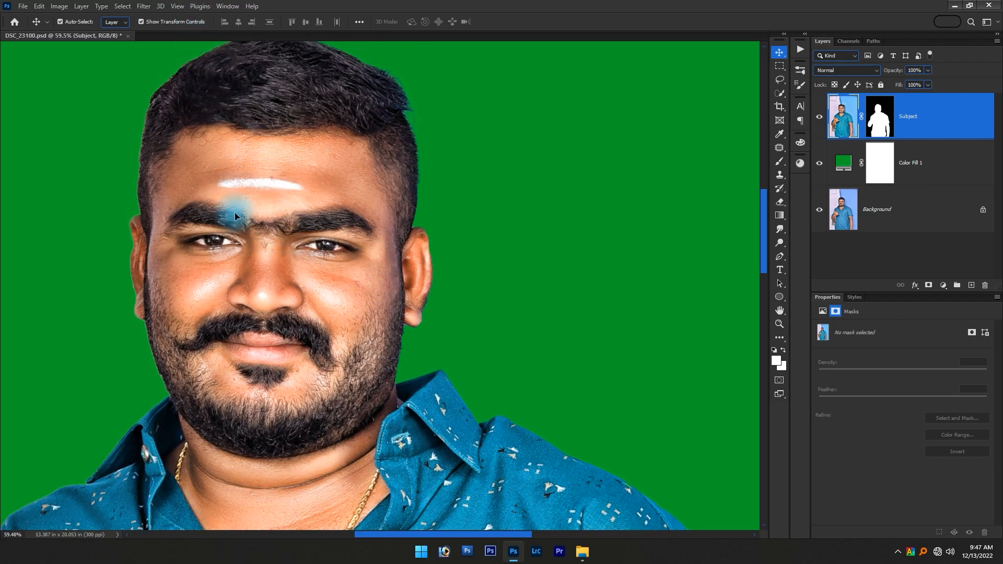
{"action": "left_click", "coordinate": [143, 6]}
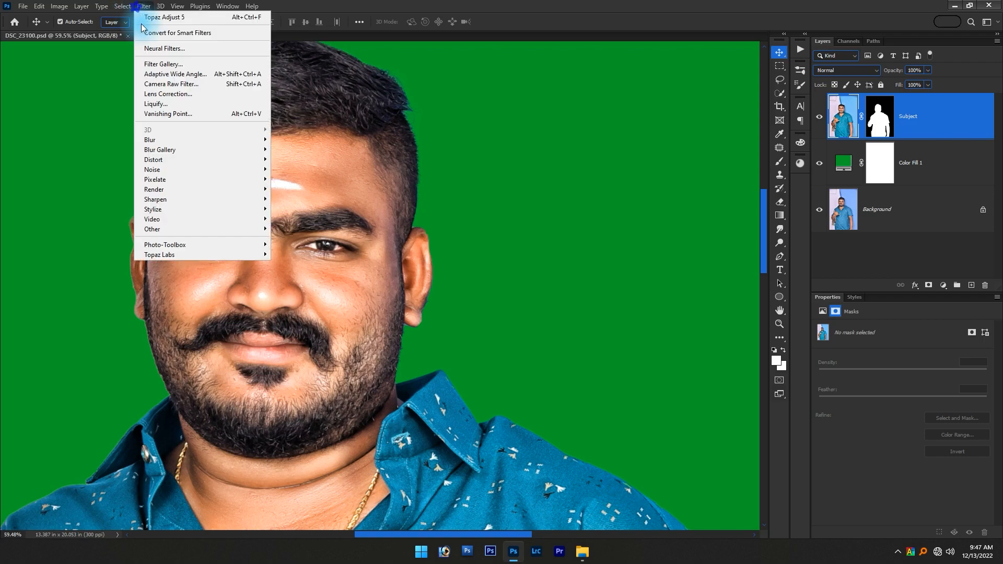
{"action": "mouse_move", "coordinate": [185, 254]}
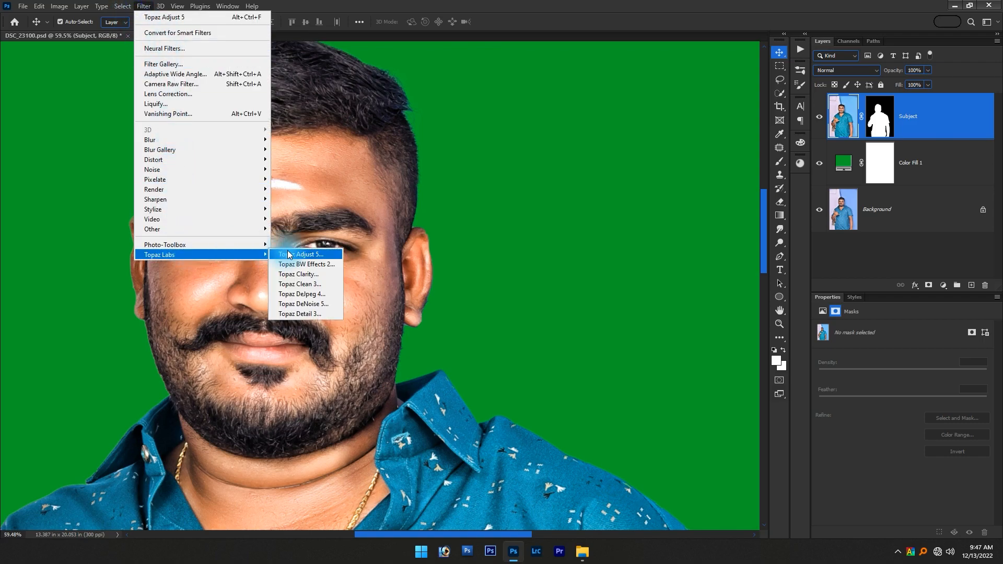
{"action": "left_click", "coordinate": [287, 250]}
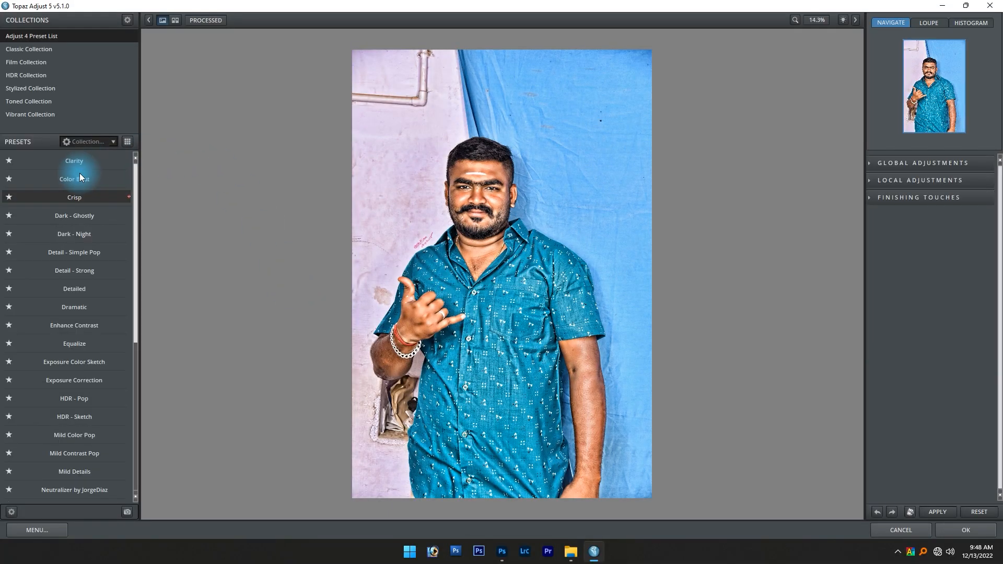
{"action": "left_click", "coordinate": [76, 161]}
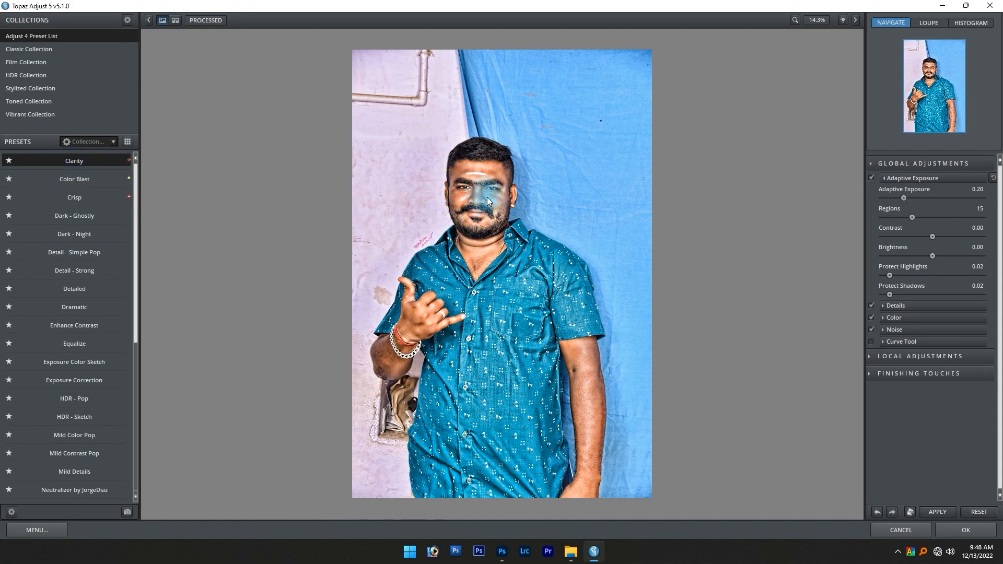
Inspect the Clarity preset's effect on the face, beard and shirt up close and compare it with the original
{"action": "left_click", "coordinate": [494, 158]}
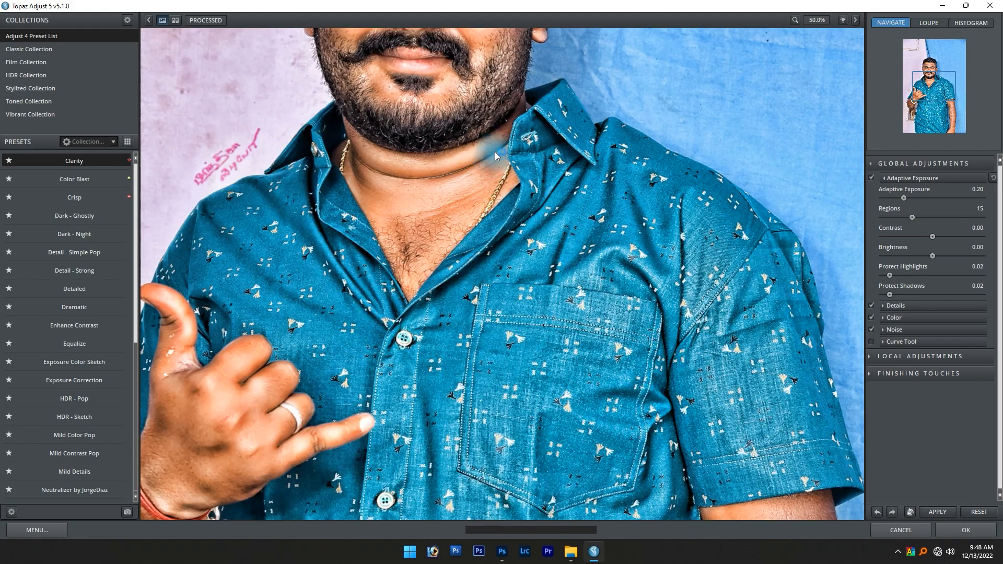
{"action": "scroll", "coordinate": [494, 151], "scroll_direction": "up", "scroll_amount": 2}
{"action": "left_click_drag", "start_coordinate": [491, 149], "coordinate": [621, 522]}
{"action": "left_click_drag", "start_coordinate": [470, 98], "coordinate": [519, 215]}
{"action": "left_click_drag", "start_coordinate": [478, 156], "coordinate": [538, 297]}
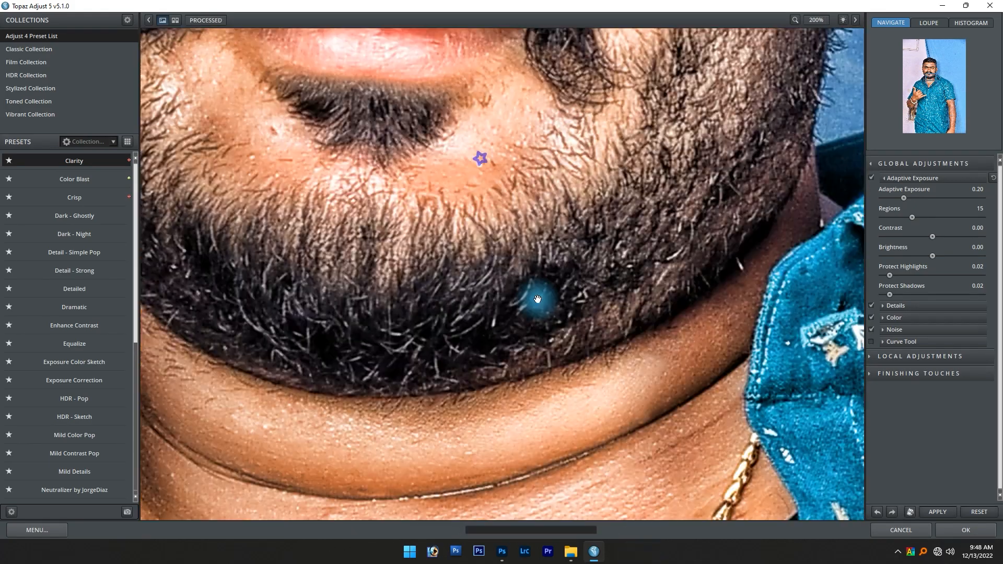
{"action": "scroll", "coordinate": [538, 299], "scroll_direction": "down", "scroll_amount": 1}
{"action": "scroll", "coordinate": [537, 299], "scroll_direction": "down", "scroll_amount": 1}
{"action": "left_click_drag", "start_coordinate": [526, 258], "coordinate": [531, 314]}
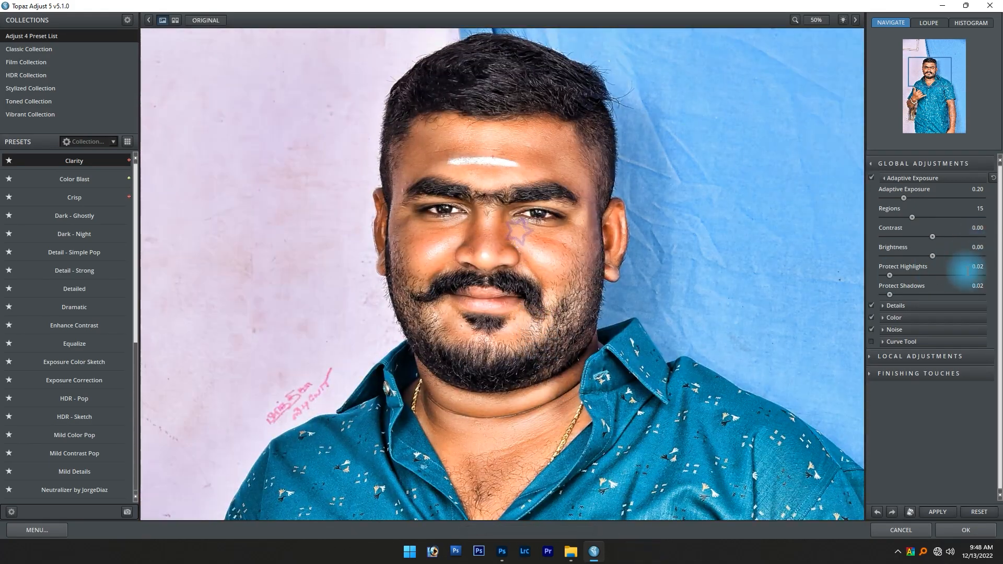
Lower the Details Strength of the Clarity preset and apply the adjustment to the Subject layer
{"action": "left_click", "coordinate": [882, 306]}
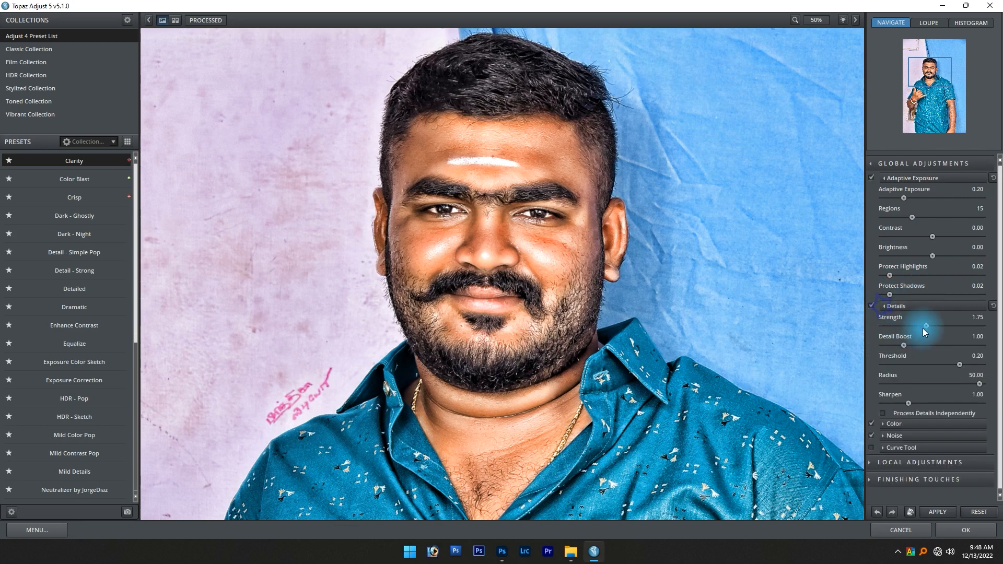
{"action": "left_click_drag", "start_coordinate": [924, 328], "coordinate": [901, 343]}
{"action": "left_click", "coordinate": [927, 516]}
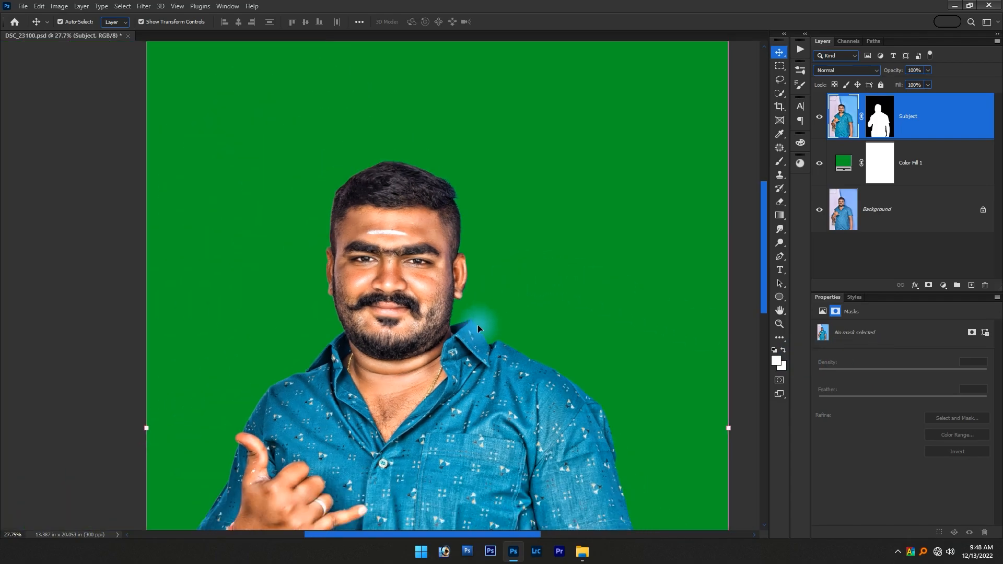
{"action": "scroll", "coordinate": [478, 328], "scroll_direction": "down", "scroll_amount": 2}
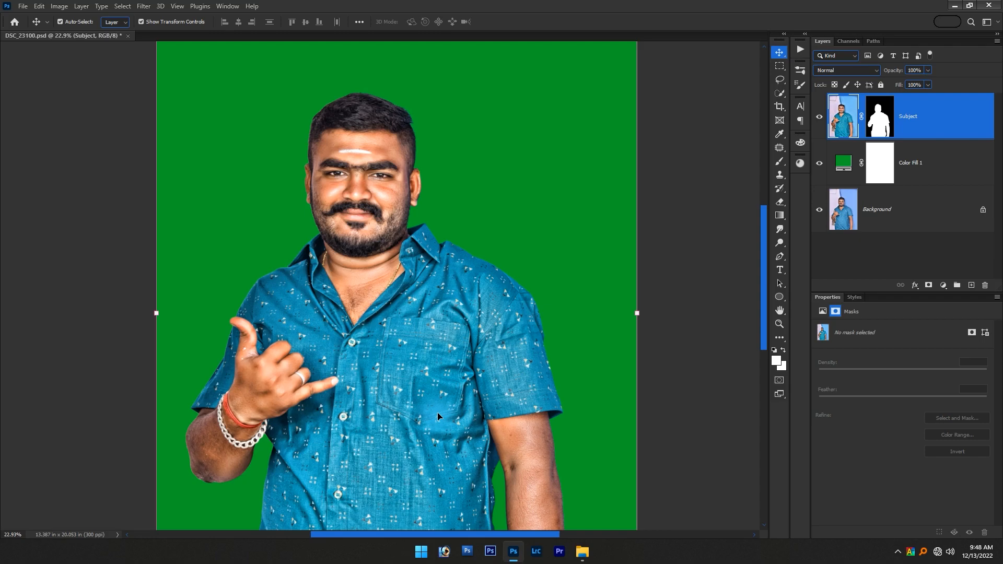
Create a 12 x 8 inch RGB document at 400 pixels/inch and place the screen-0 city image from the Editing folder in it
{"action": "key", "text": "ctrl+n"}
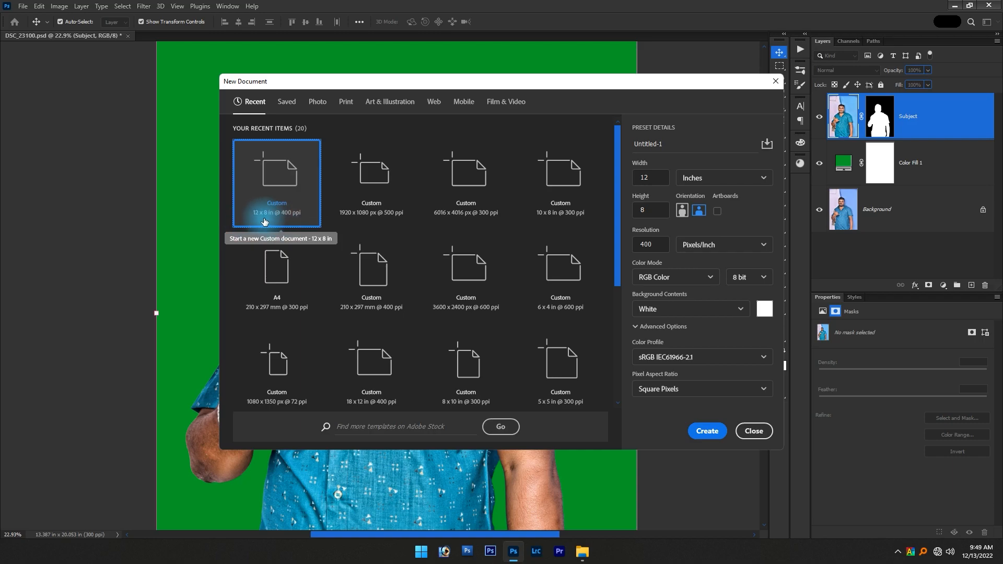
{"action": "left_click", "coordinate": [697, 436]}
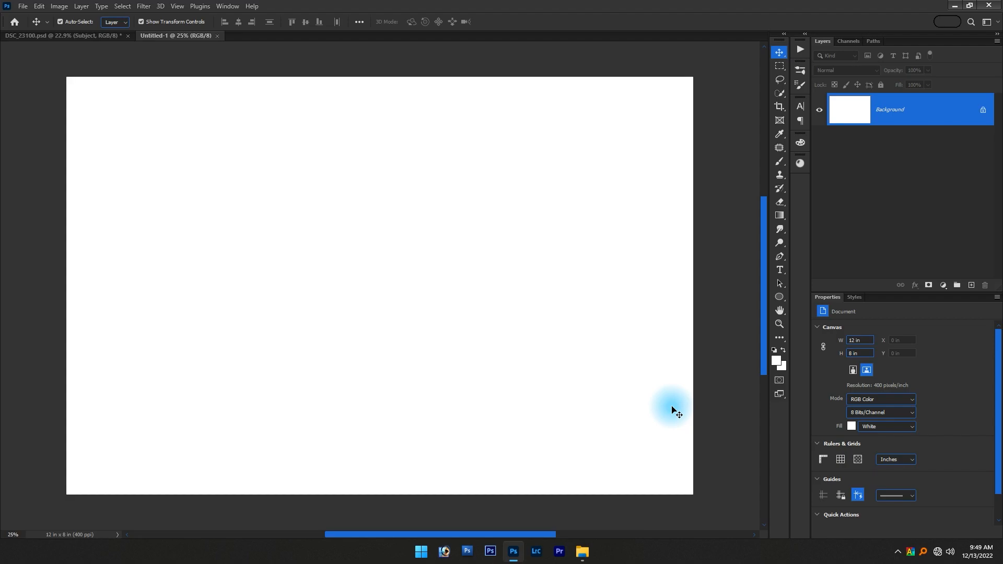
{"action": "key", "text": "alt+Tab"}
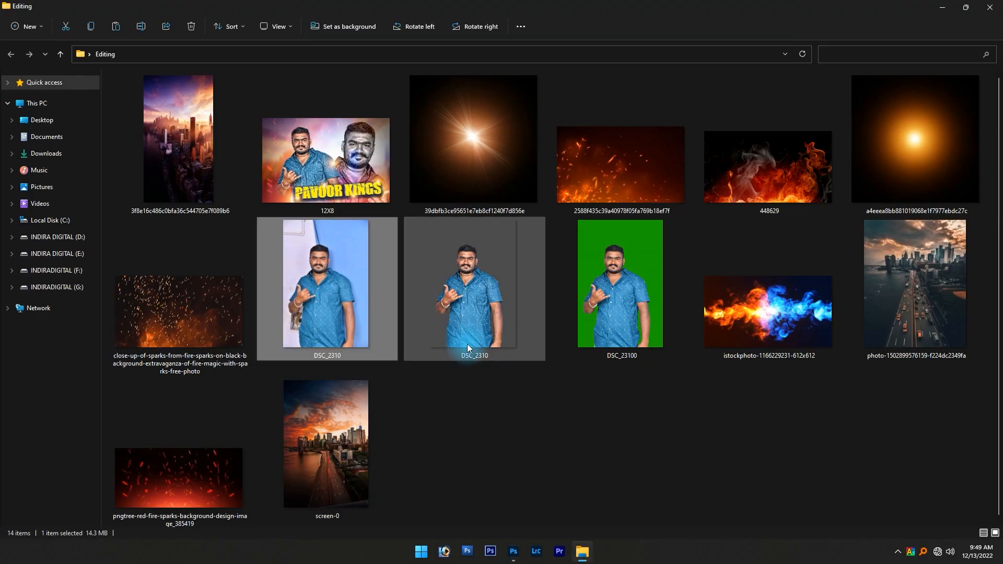
{"action": "left_click", "coordinate": [597, 474]}
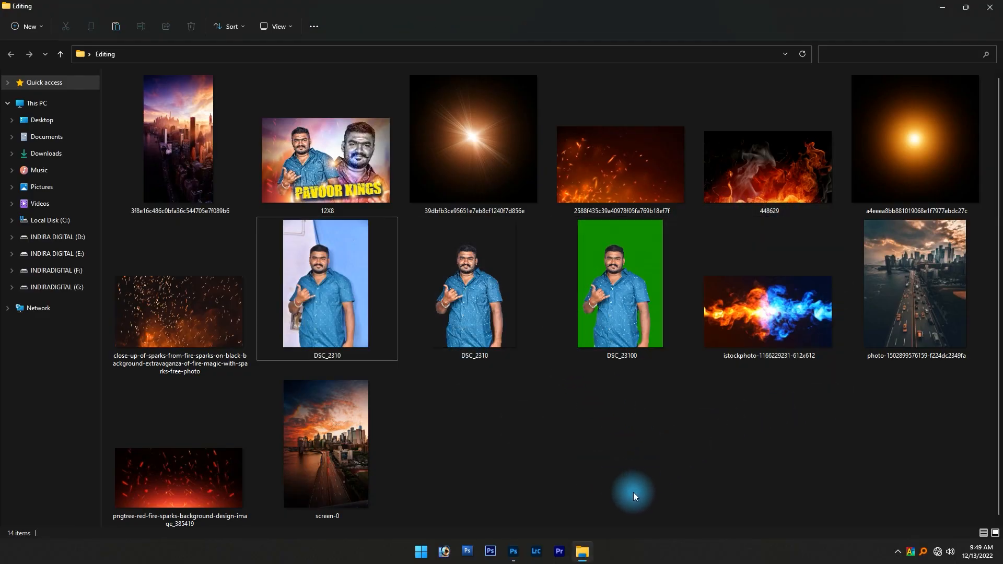
{"action": "scroll", "coordinate": [562, 447], "scroll_direction": "down", "scroll_amount": 1}
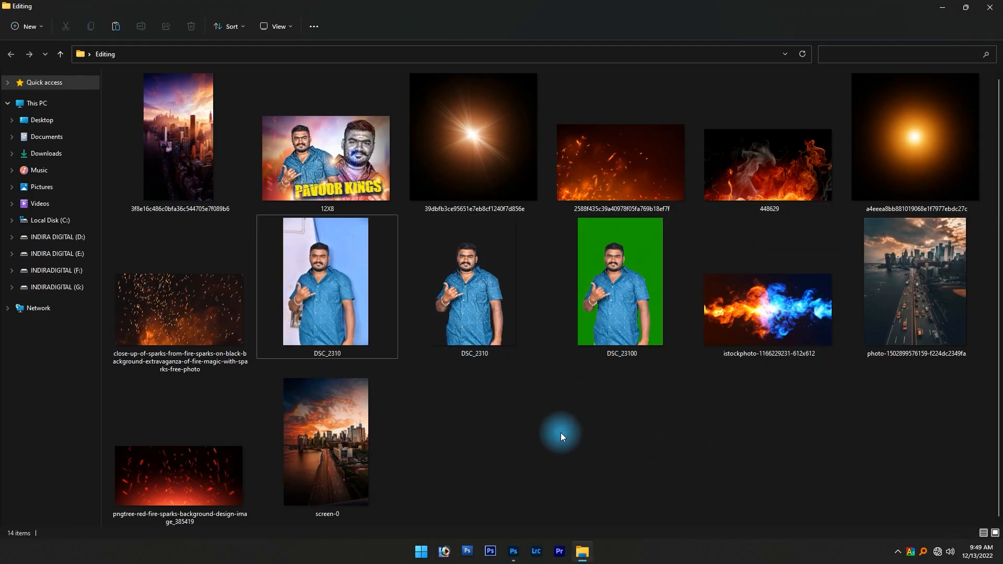
{"action": "left_click_drag", "start_coordinate": [337, 444], "coordinate": [422, 323]}
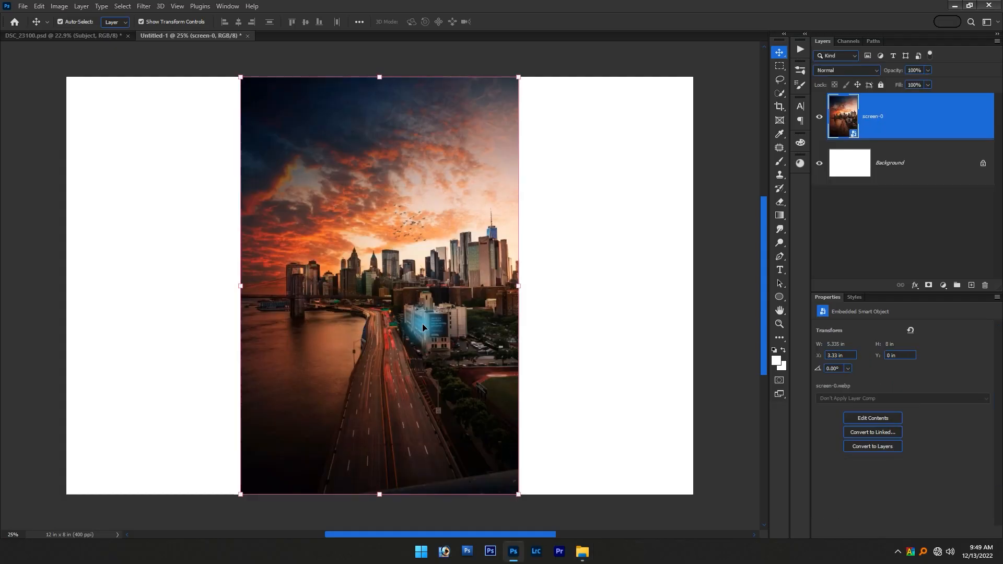
Enlarge the city image to about 13.69 x 20.53 in so it covers the canvas, and position the skyline across it
{"action": "scroll", "coordinate": [441, 319], "scroll_direction": "down", "scroll_amount": 2}
{"action": "left_click_drag", "start_coordinate": [497, 298], "coordinate": [660, 293]}
{"action": "left_click_drag", "start_coordinate": [520, 266], "coordinate": [502, 325]}
{"action": "key", "text": "Return"}
{"action": "left_click_drag", "start_coordinate": [416, 345], "coordinate": [422, 326]}
Apply a Gaussian Blur with a radius of 26.3 pixels to the screen-0 city layer
{"action": "left_click", "coordinate": [143, 6]}
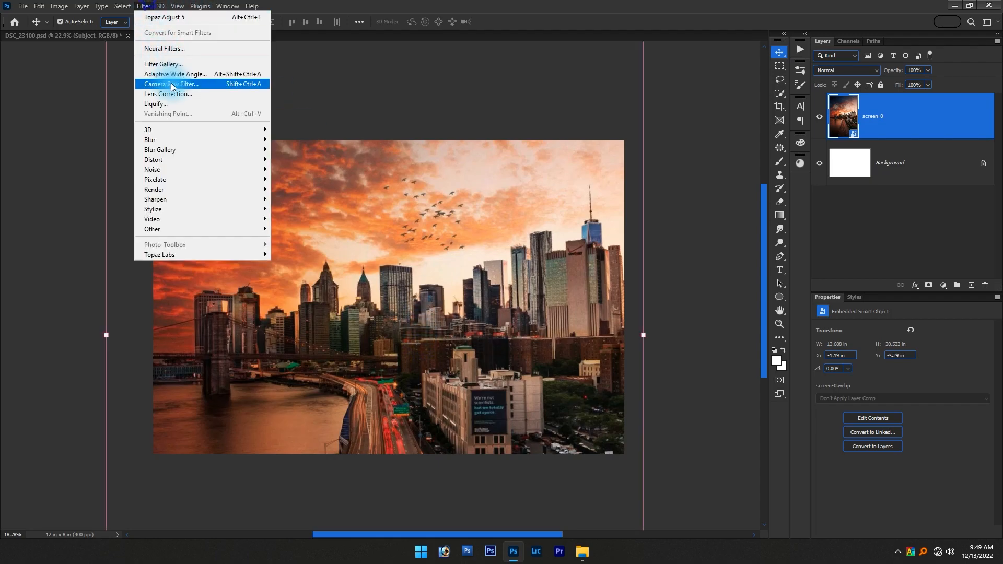
{"action": "mouse_move", "coordinate": [185, 140]}
{"action": "left_click", "coordinate": [318, 179]}
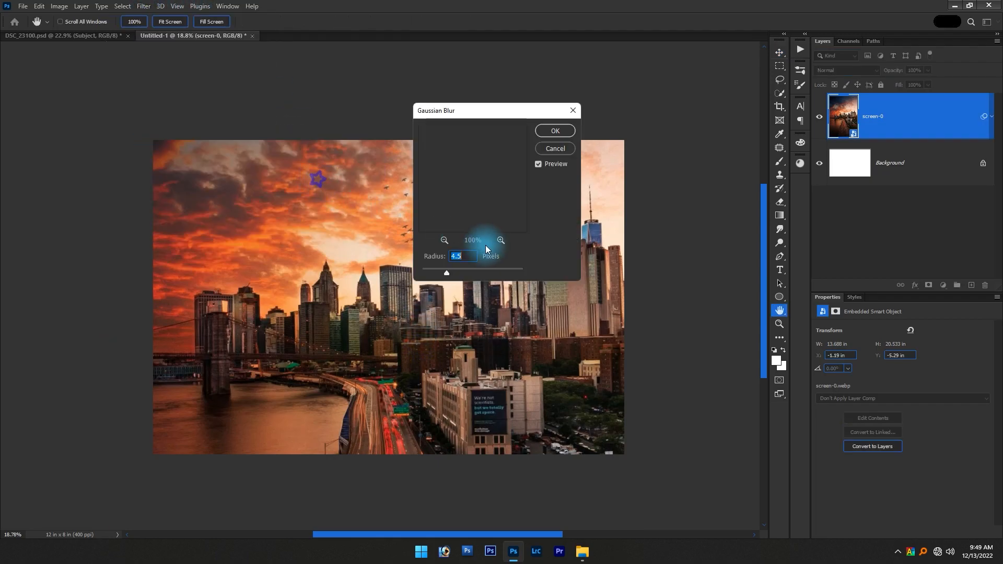
{"action": "left_click_drag", "start_coordinate": [446, 272], "coordinate": [455, 274]}
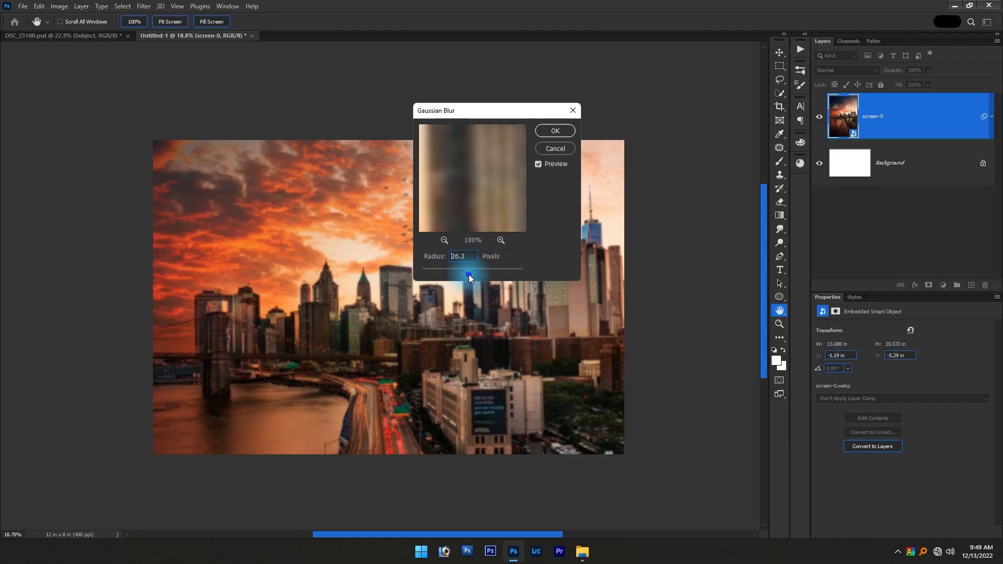
{"action": "left_click_drag", "start_coordinate": [469, 274], "coordinate": [473, 274]}
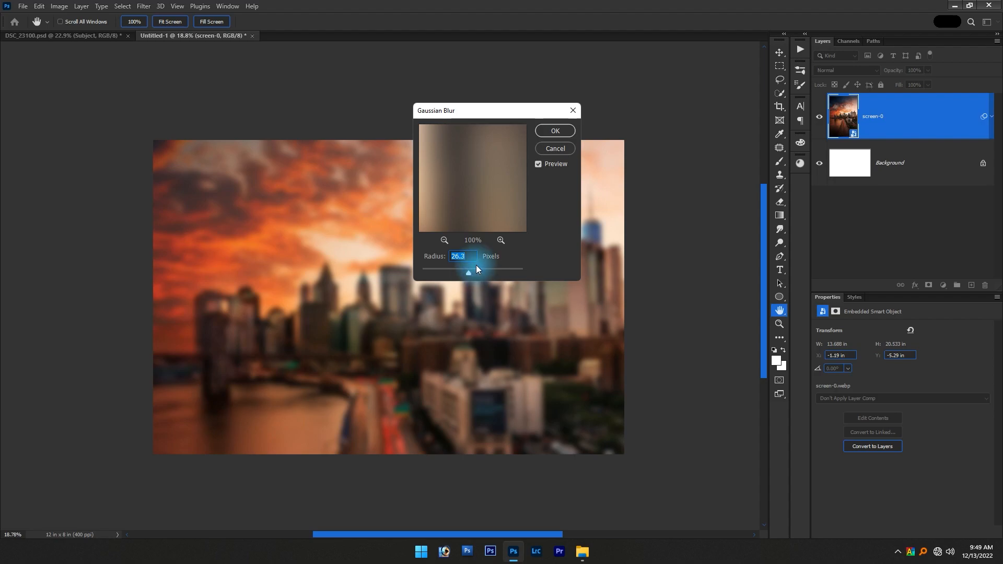
{"action": "key", "text": "Return"}
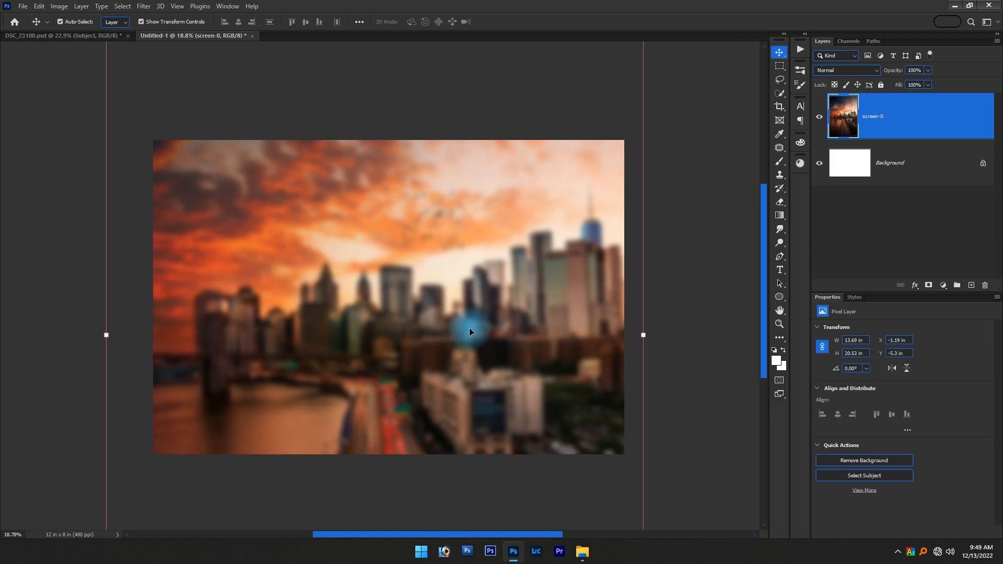
Brighten the blurred city layer with Levels, using midtone 1.27, white input 208 and a slightly raised black input
{"action": "key", "text": "ctrl+l"}
{"action": "left_click", "coordinate": [503, 234]}
{"action": "left_click", "coordinate": [554, 232]}
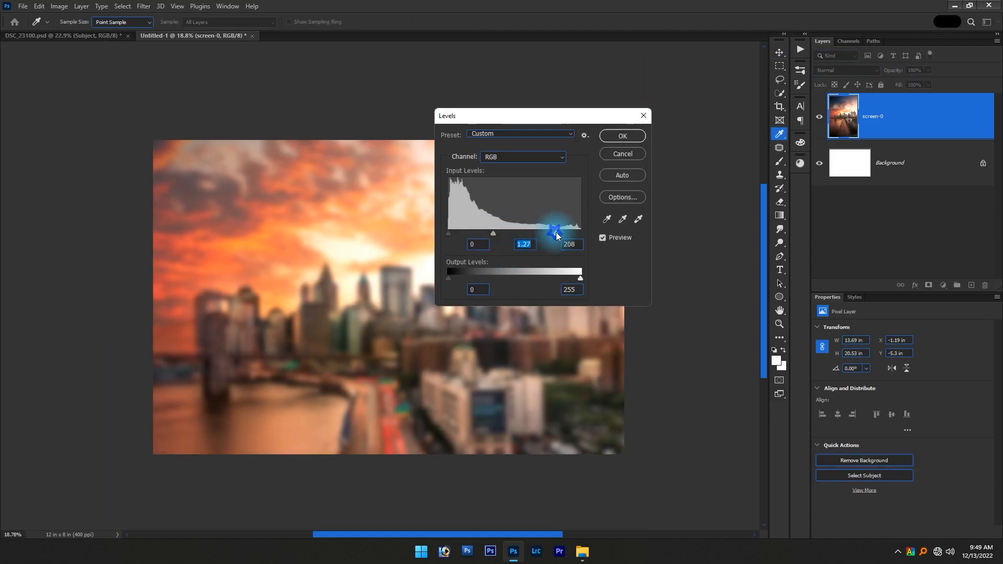
{"action": "left_click", "coordinate": [453, 233]}
{"action": "key", "text": "Return"}
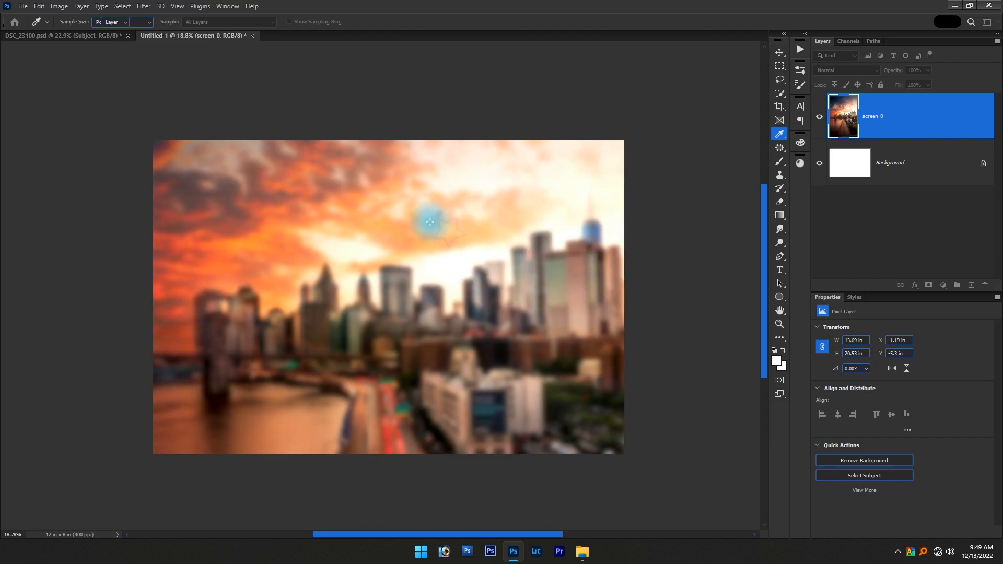
{"action": "key", "text": "v"}
{"action": "key", "text": "ctrl+b"}
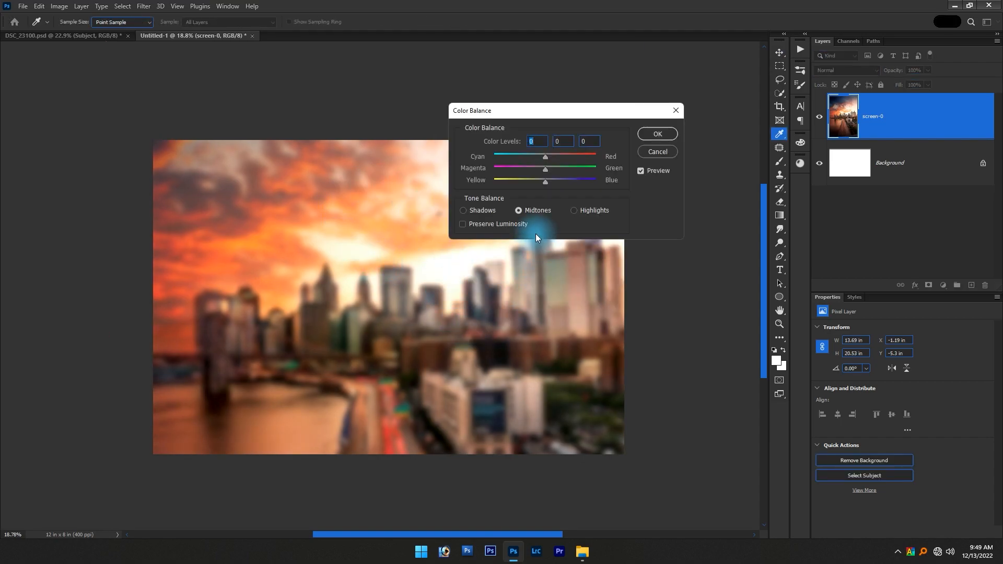
{"action": "left_click_drag", "start_coordinate": [548, 158], "coordinate": [487, 150]}
{"action": "key", "text": "Escape"}
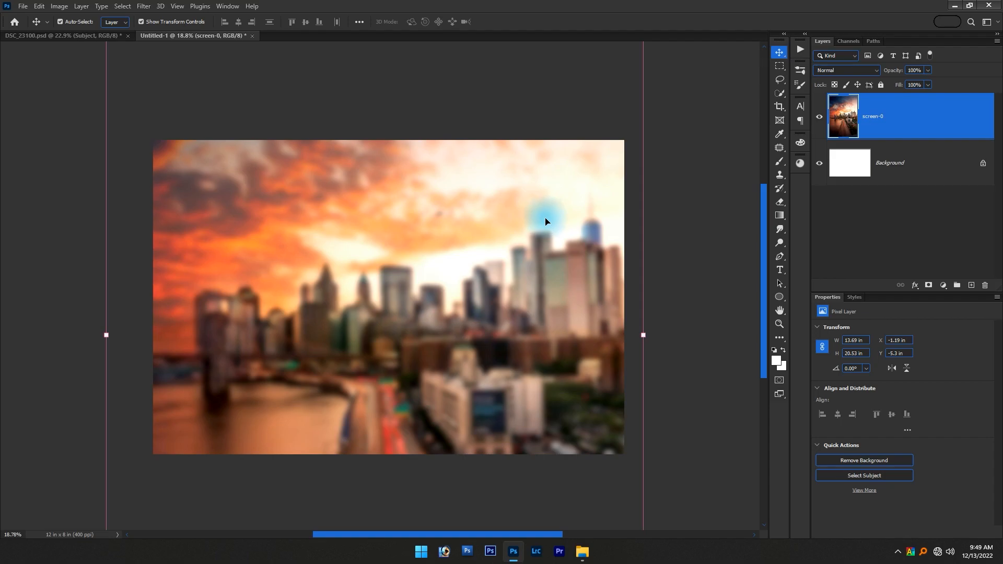
{"action": "key", "text": "alt+Tab"}
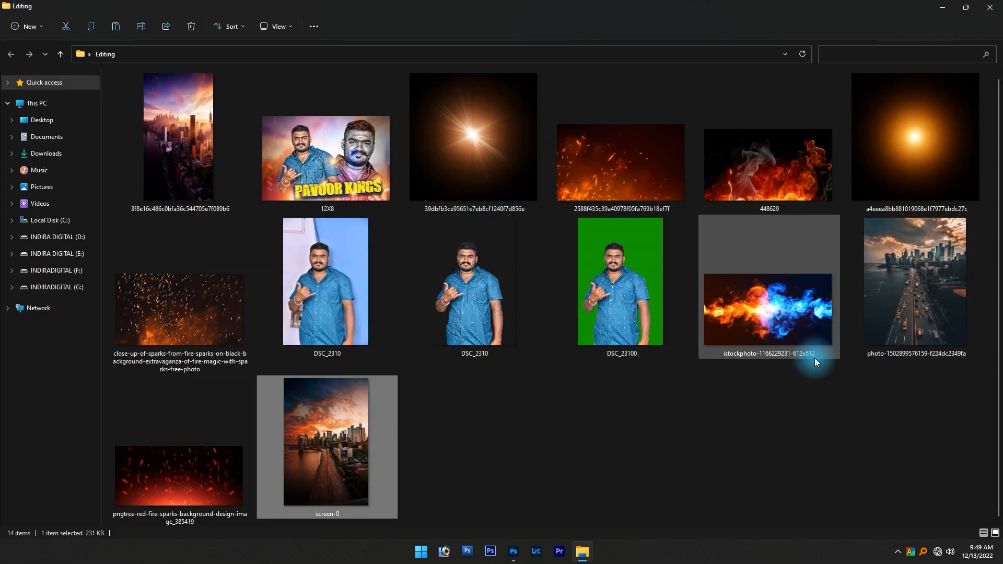
{"action": "left_click", "coordinate": [785, 429]}
{"action": "left_click_drag", "start_coordinate": [768, 313], "coordinate": [470, 334]}
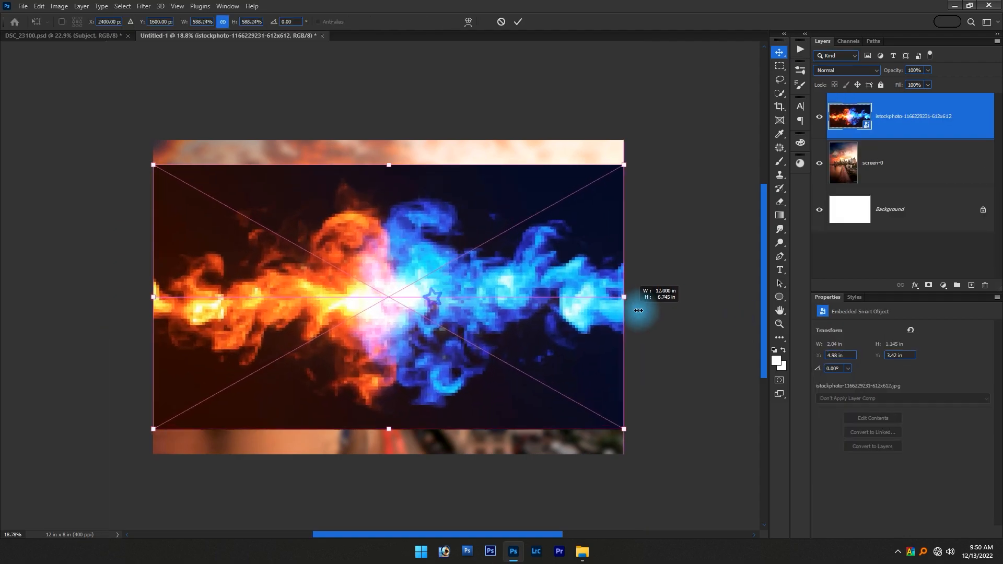
{"action": "left_click_drag", "start_coordinate": [392, 154], "coordinate": [393, 138]}
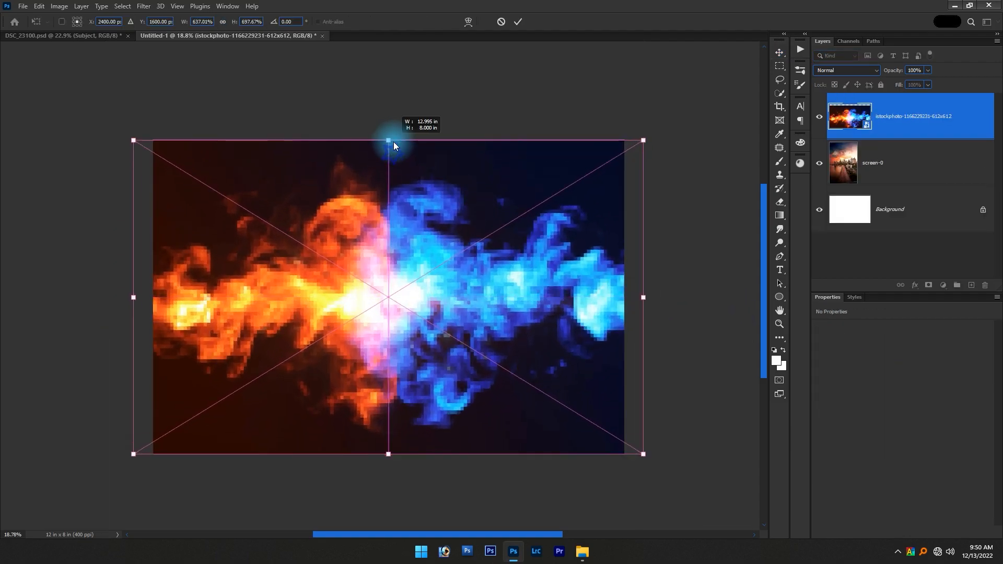
{"action": "key", "text": "Return"}
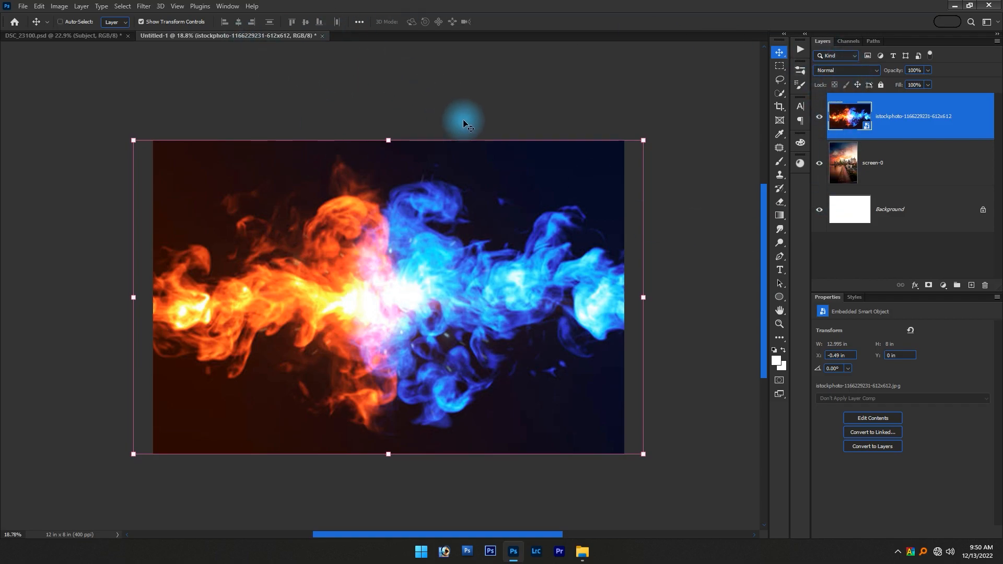
Apply a Motion Blur to the orange and blue smoke layer with an angle of 54° and a distance of 1328 pixels
{"action": "left_click", "coordinate": [137, 7]}
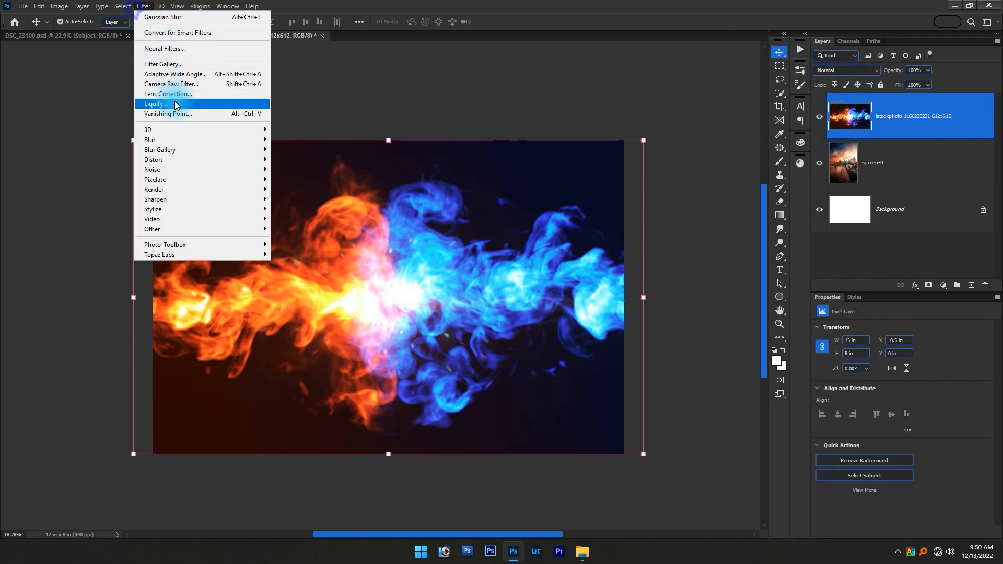
{"action": "mouse_move", "coordinate": [190, 141]}
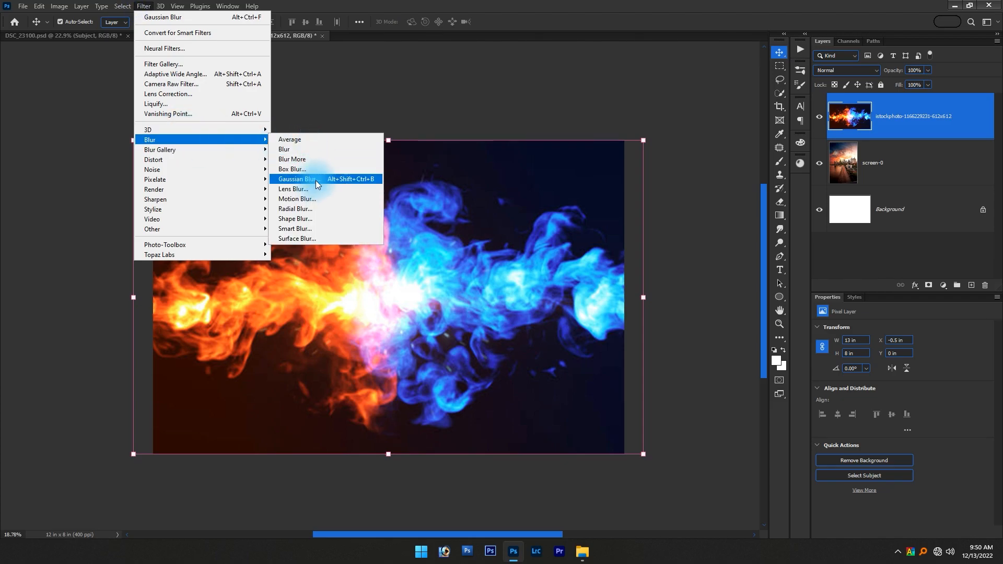
{"action": "left_click", "coordinate": [319, 198]}
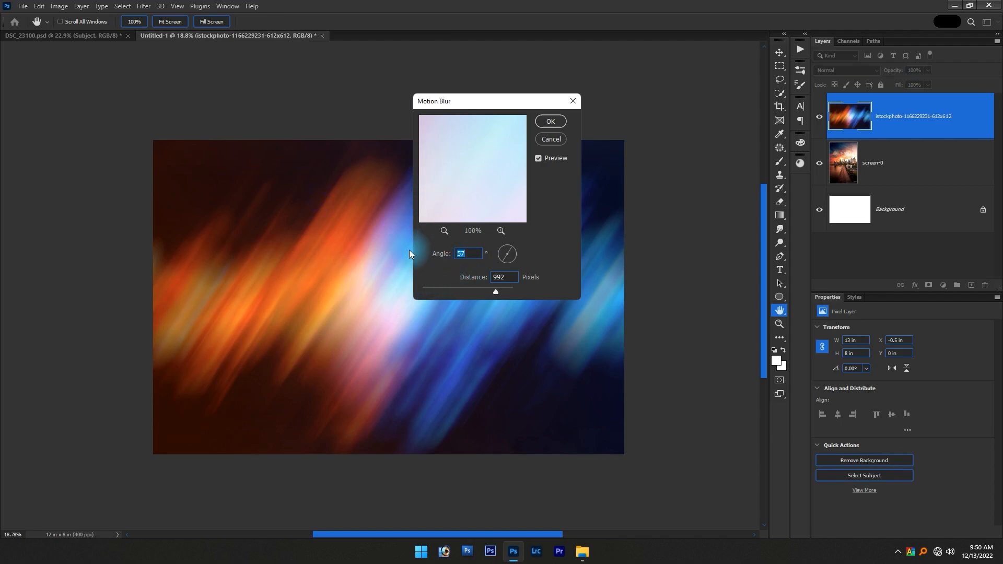
{"action": "left_click_drag", "start_coordinate": [511, 258], "coordinate": [509, 247]}
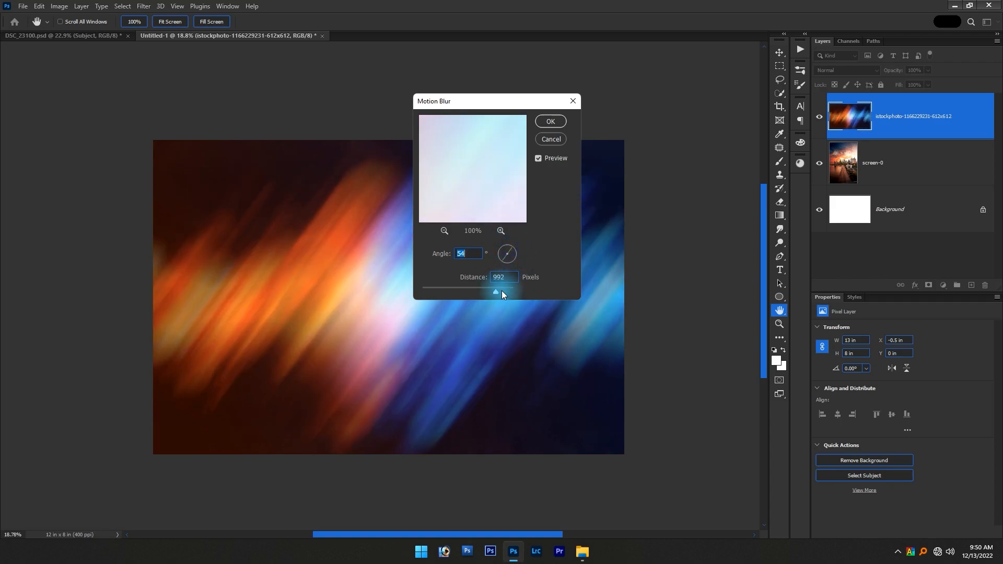
{"action": "left_click_drag", "start_coordinate": [471, 291], "coordinate": [502, 289]}
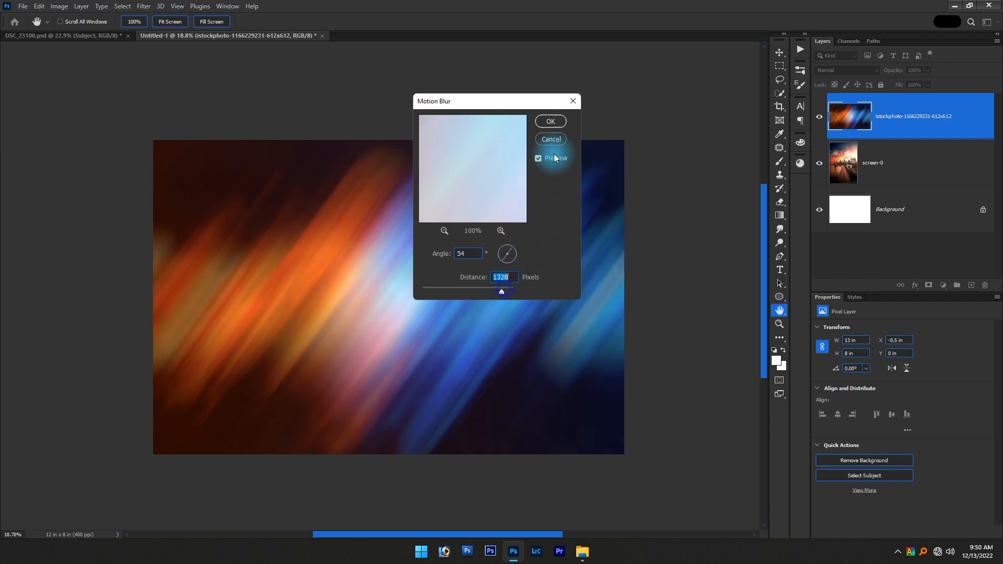
{"action": "left_click", "coordinate": [551, 123]}
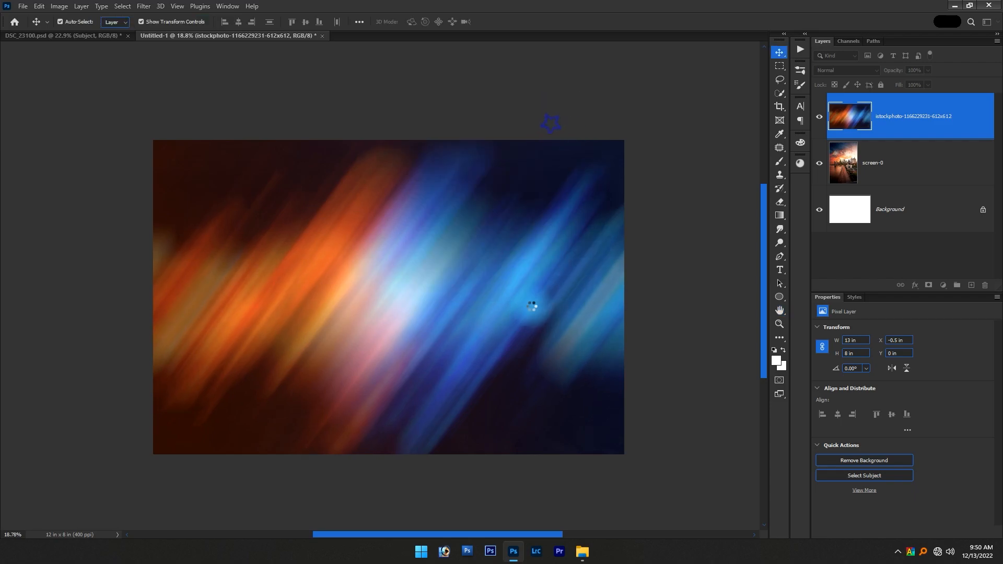
Set the motion-blurred smoke layer's blend mode to Screen so its light streaks mix with the city
{"action": "left_click", "coordinate": [851, 69]}
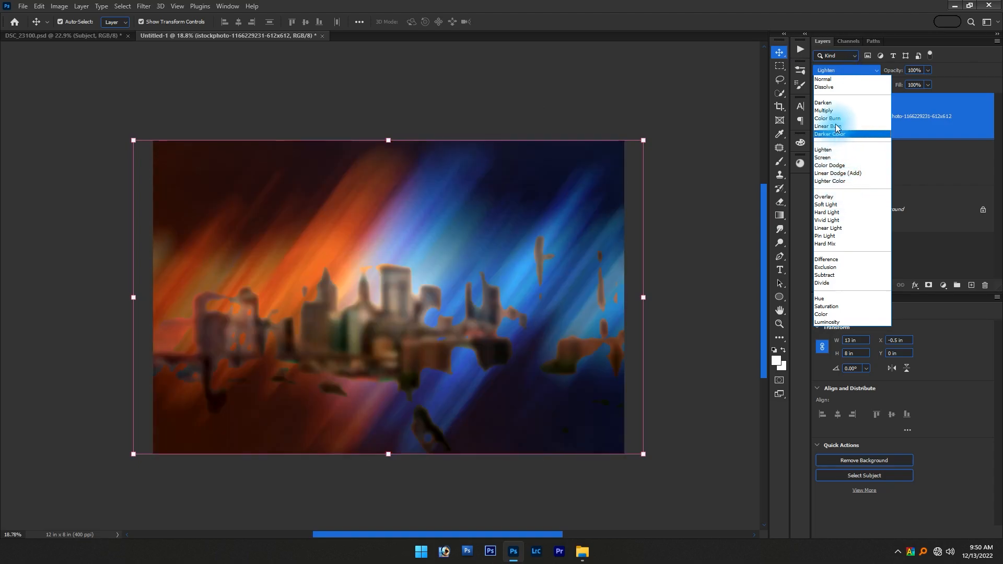
{"action": "left_click", "coordinate": [842, 160]}
{"action": "left_click_drag", "start_coordinate": [497, 261], "coordinate": [517, 297]}
{"action": "key", "text": "ctrl+z"}
{"action": "left_click", "coordinate": [673, 326]}
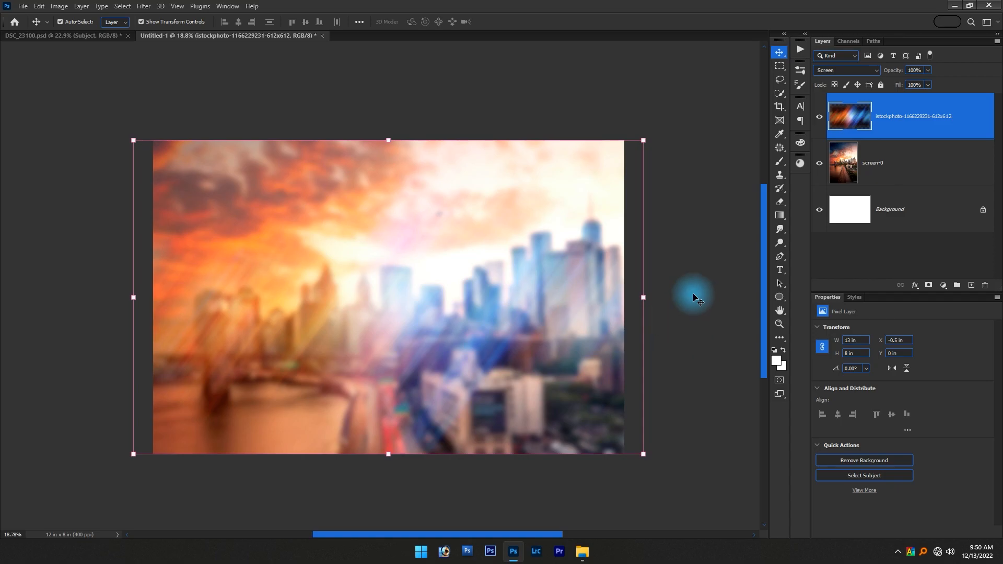
Darken the screen-0 city layer with a Curves adjustment
{"action": "left_click", "coordinate": [902, 174]}
{"action": "key", "text": "alt+Tab"}
{"action": "key", "text": "alt+Tab"}
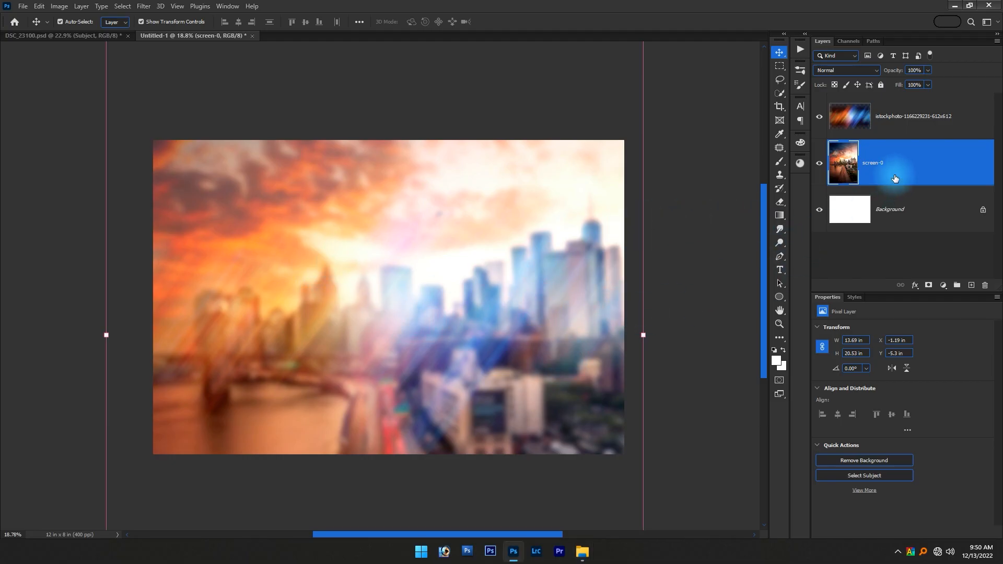
{"action": "left_click", "coordinate": [819, 164]}
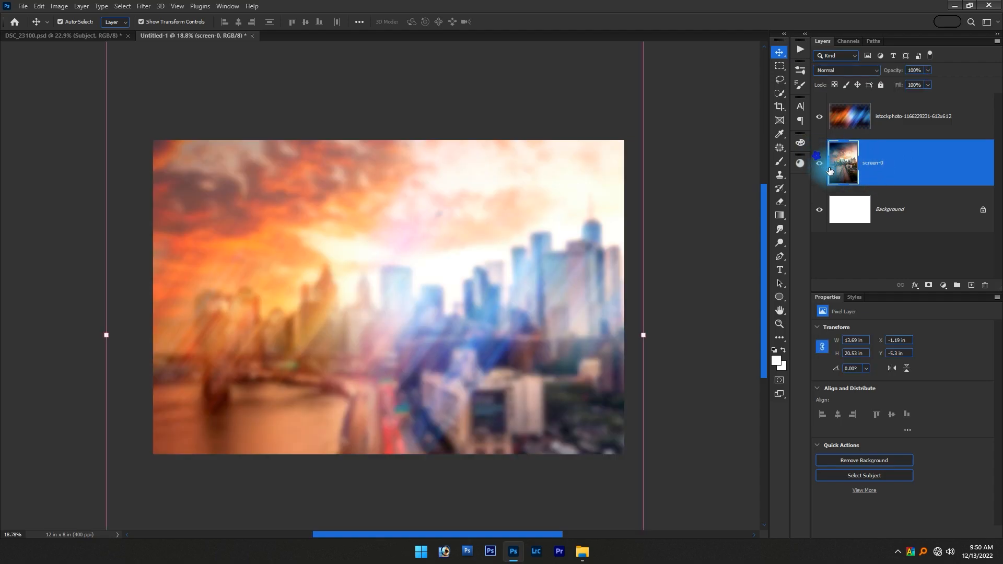
{"action": "left_click", "coordinate": [822, 164]}
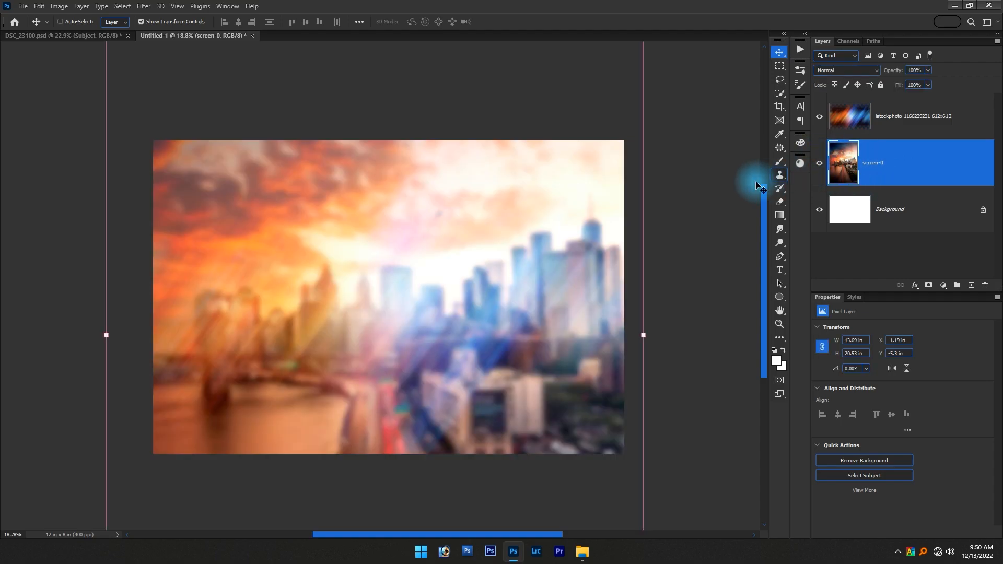
{"action": "key", "text": "ctrl+m"}
{"action": "left_click_drag", "start_coordinate": [696, 208], "coordinate": [705, 219]}
{"action": "key", "text": "Return"}
{"action": "left_click_drag", "start_coordinate": [374, 344], "coordinate": [399, 350]}
{"action": "key", "text": "ctrl+z"}
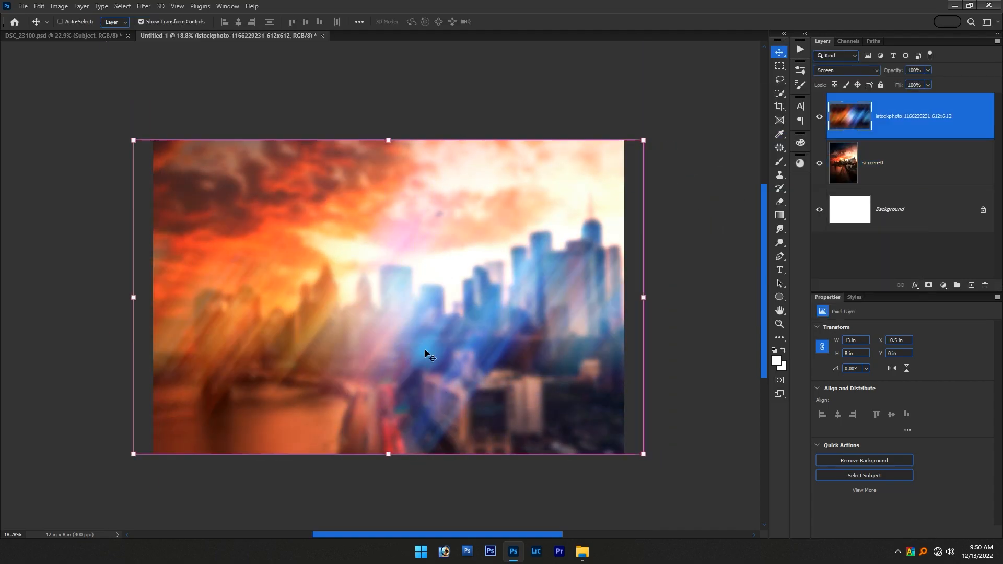
Deepen the contrast of the motion-blurred smoke layer with Levels by raising its black input
{"action": "key", "text": "ctrl+l"}
{"action": "left_click_drag", "start_coordinate": [453, 236], "coordinate": [465, 236]}
{"action": "key", "text": "Return"}
{"action": "left_click_drag", "start_coordinate": [469, 318], "coordinate": [495, 334]}
{"action": "key", "text": "ctrl+z"}
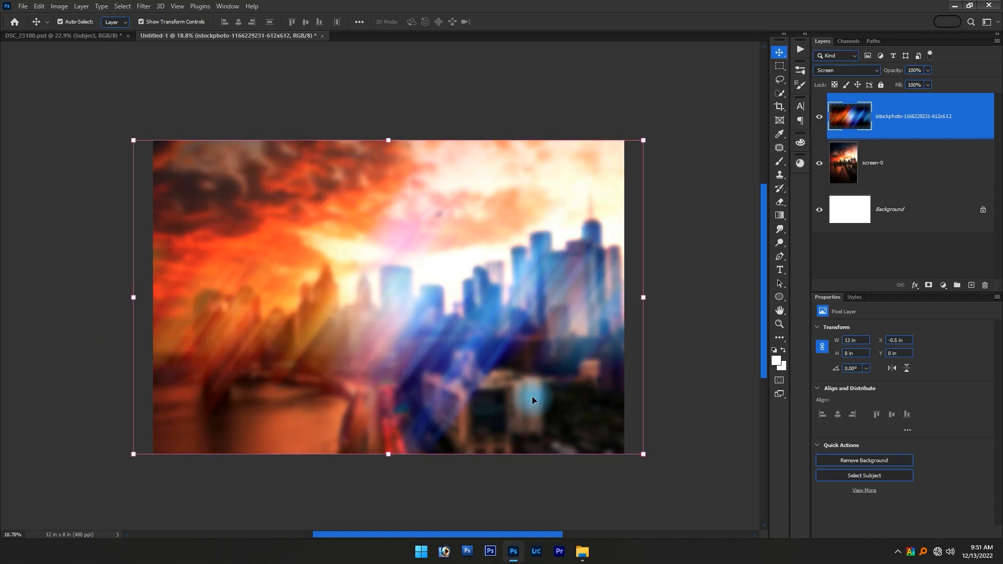
Shift the screen-0 city layer's midtones toward blue with Color Balance, using cyan-red -67 and yellow-blue +71
{"action": "left_click", "coordinate": [872, 178]}
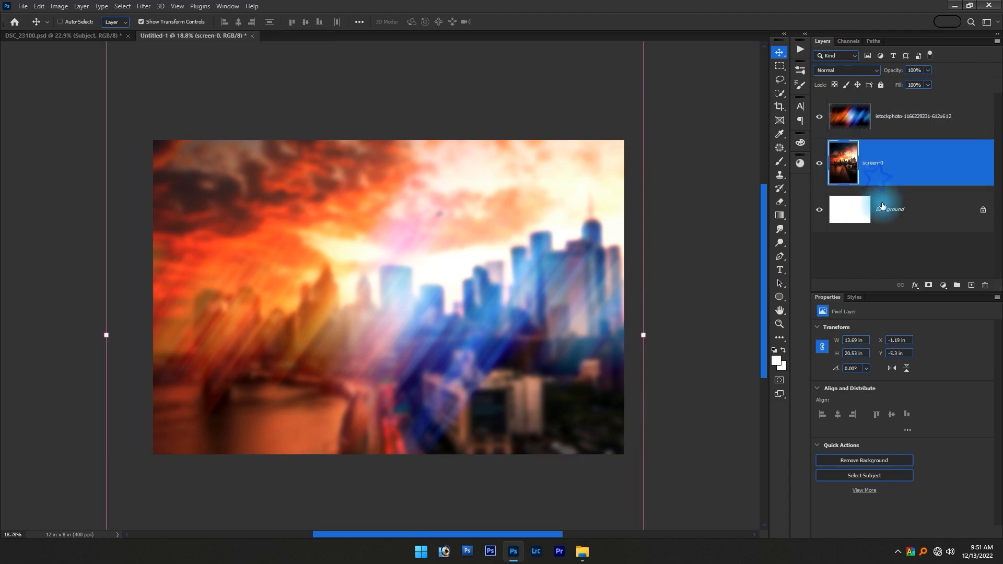
{"action": "key", "text": "ctrl+b"}
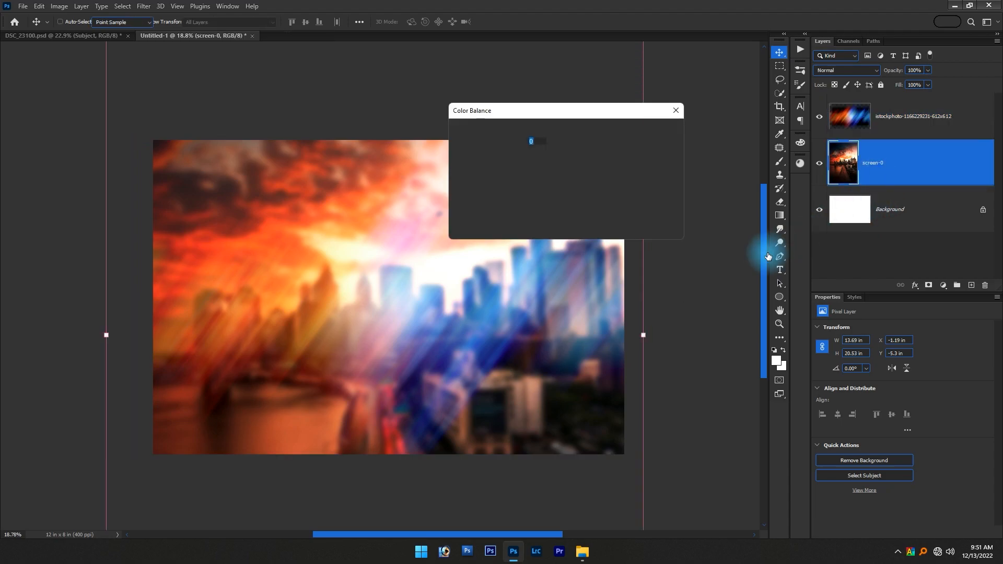
{"action": "left_click_drag", "start_coordinate": [539, 155], "coordinate": [575, 178]}
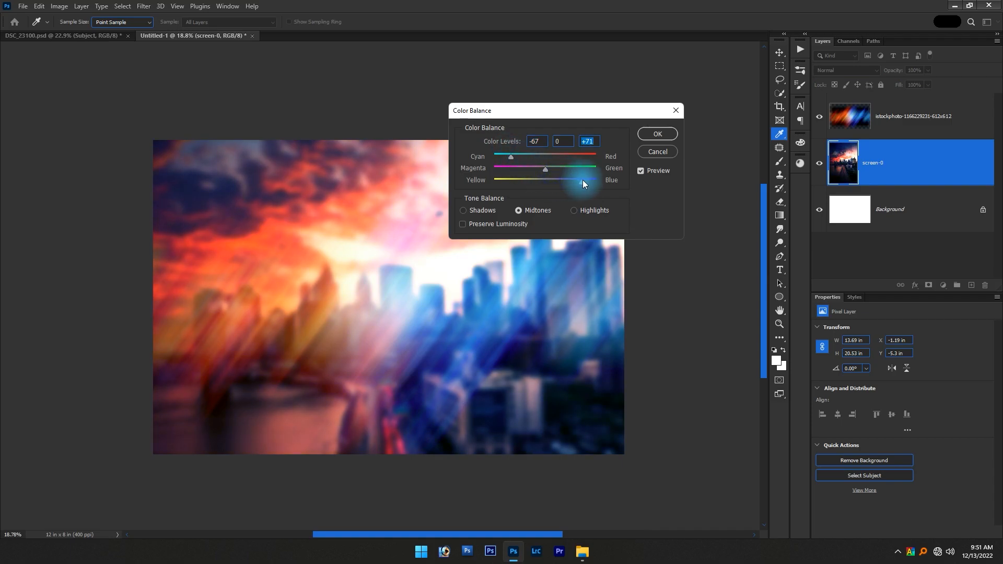
{"action": "key", "text": "Return"}
{"action": "key", "text": "v"}
Try duplicating the motion-blurred smoke layer to strengthen its streaks, and undo the copy
{"action": "left_click_drag", "start_coordinate": [484, 345], "coordinate": [443, 311]}
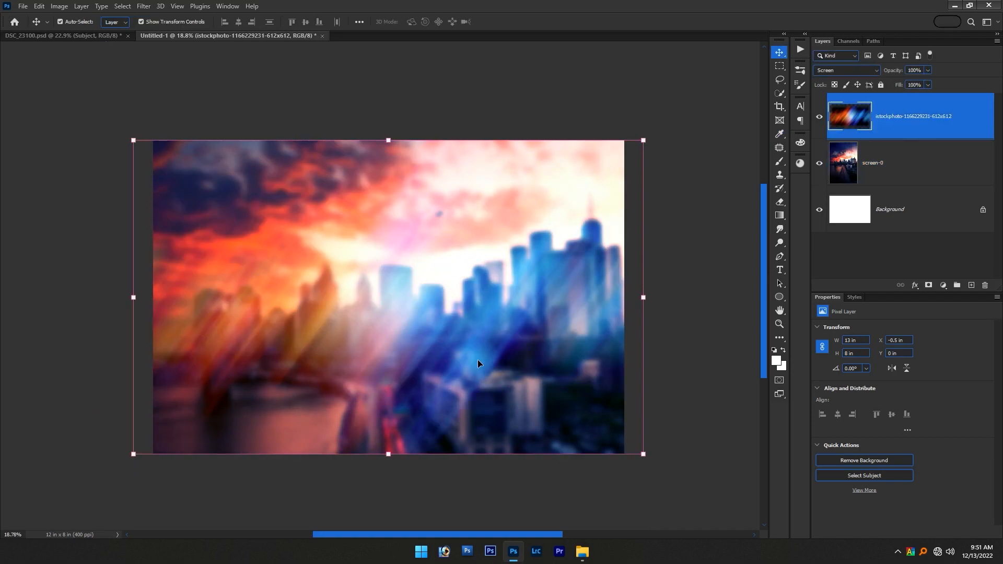
{"action": "left_click_drag", "start_coordinate": [490, 308], "coordinate": [521, 293]}
{"action": "key", "text": "ctrl+z"}
{"action": "key", "text": "ctrl+j"}
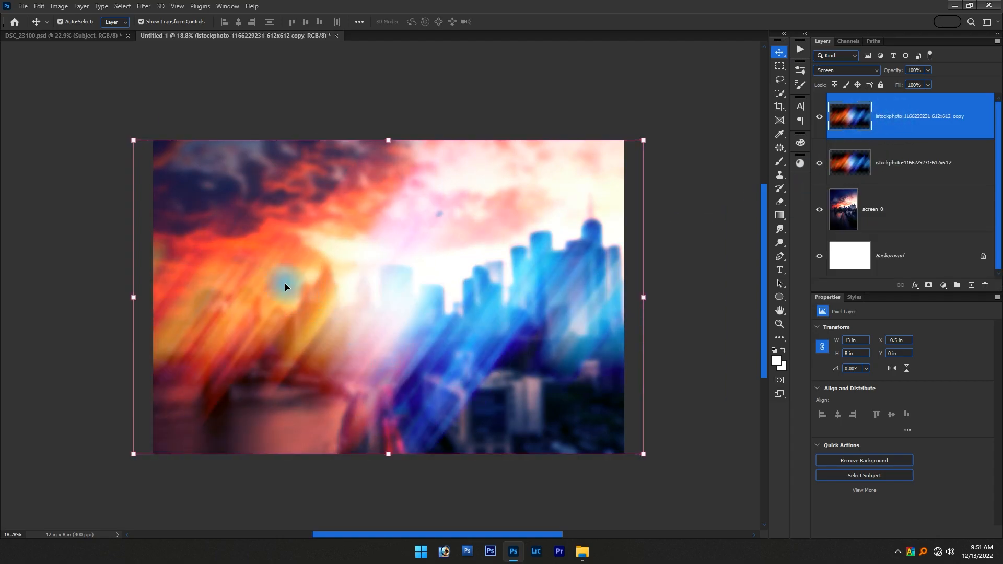
{"action": "key", "text": "ctrl+z"}
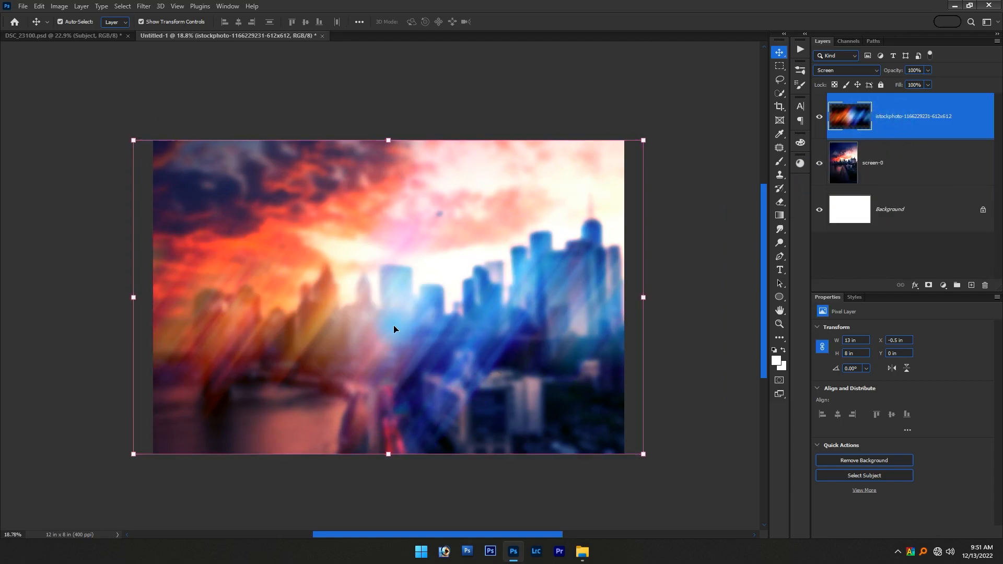
Place the 448629 fire and smoke image in the composite and align it with the canvas's bottom edge
{"action": "key", "text": "alt+Tab"}
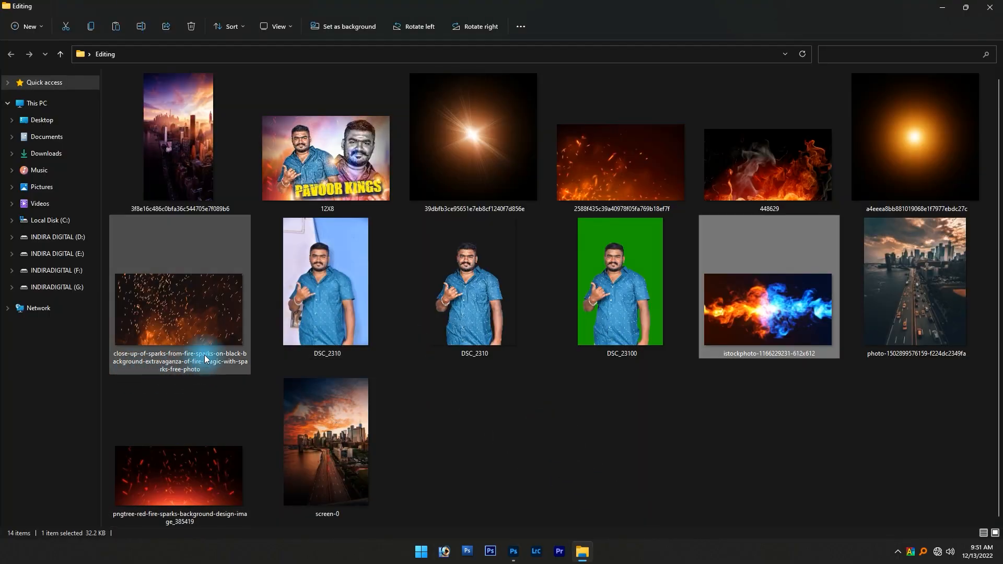
{"action": "left_click_drag", "start_coordinate": [200, 328], "coordinate": [201, 341]}
{"action": "left_click_drag", "start_coordinate": [310, 330], "coordinate": [550, 283]}
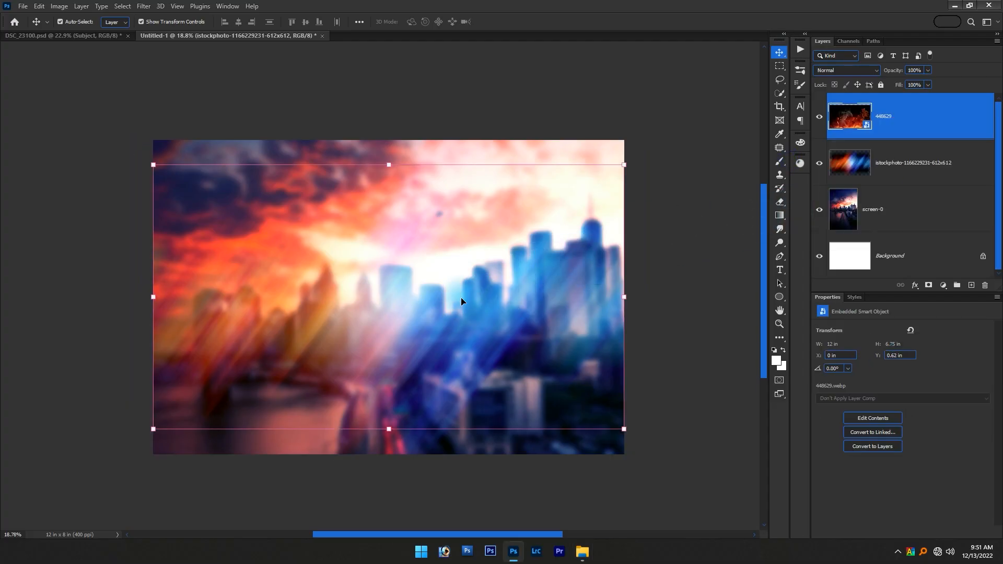
{"action": "left_click_drag", "start_coordinate": [467, 311], "coordinate": [466, 337]}
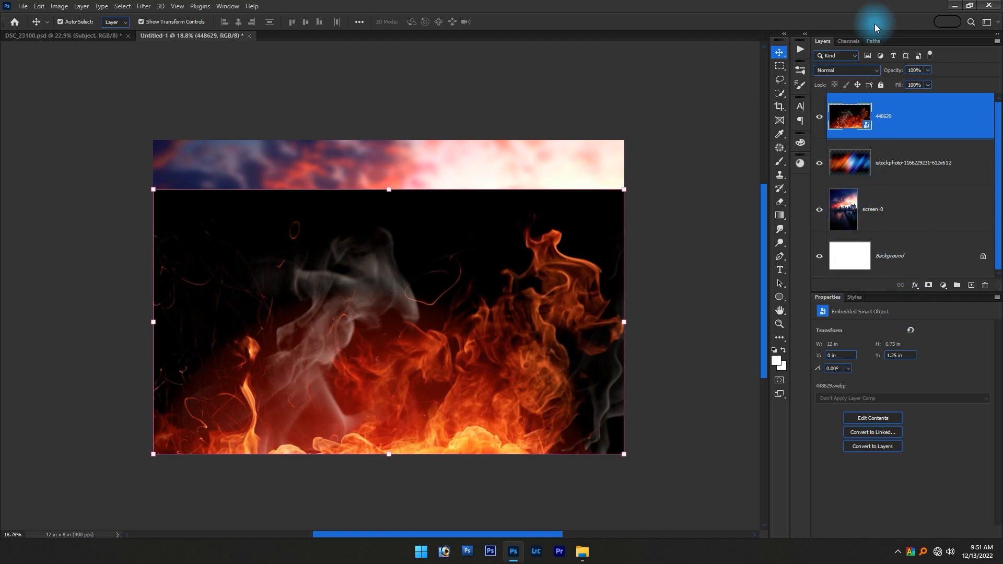
Set the 448629 fire layer's blend mode to Screen
{"action": "left_click", "coordinate": [842, 70]}
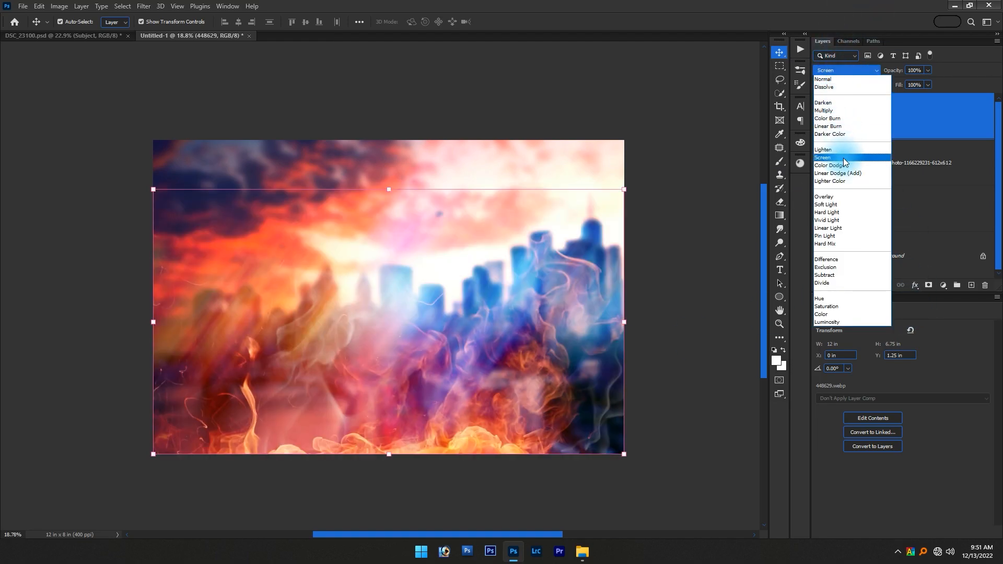
{"action": "left_click", "coordinate": [843, 160]}
{"action": "left_click_drag", "start_coordinate": [479, 361], "coordinate": [473, 360]}
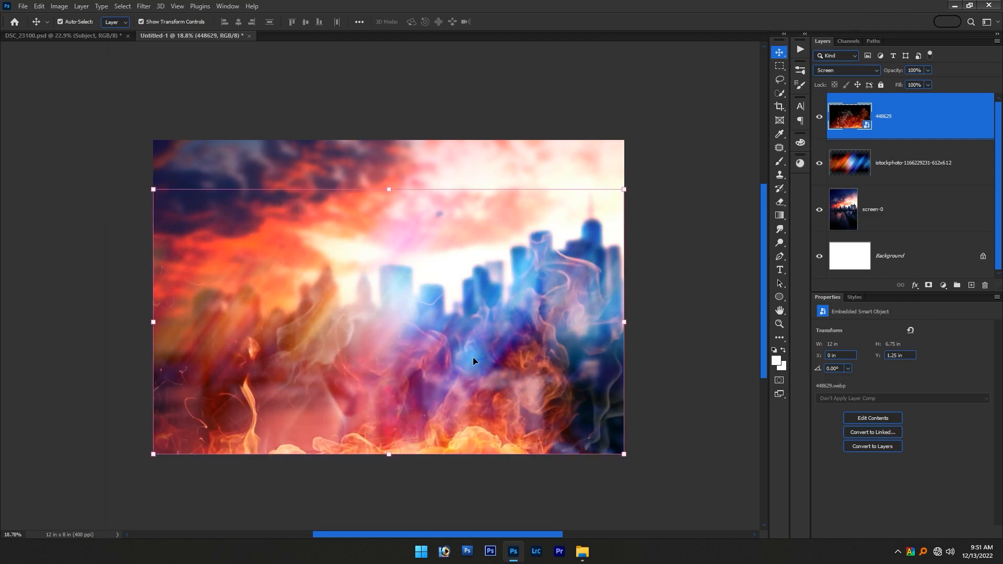
{"action": "left_click", "coordinate": [637, 391]}
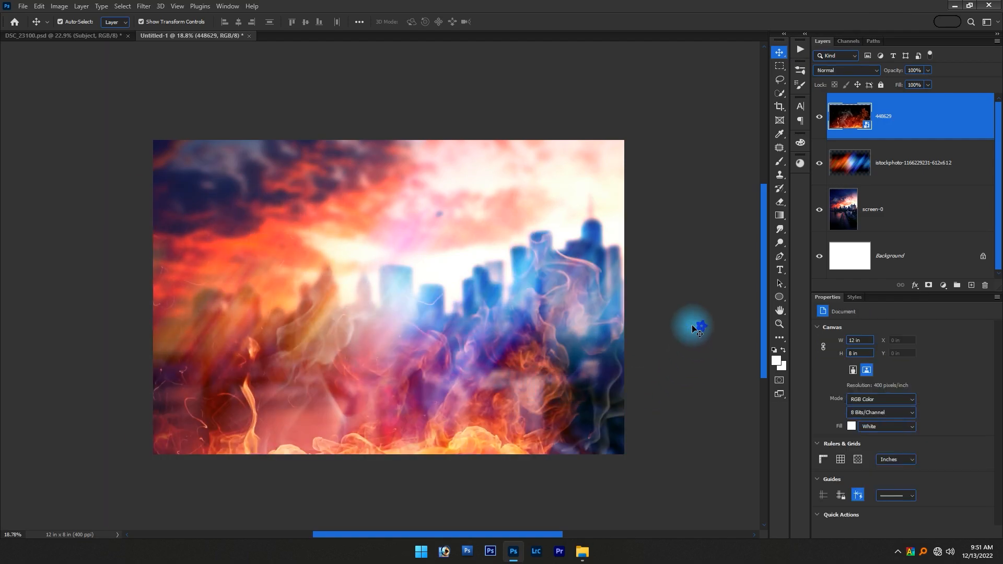
Place the close-up-of-sparks image above the fire layer and set its blend mode to Screen
{"action": "key", "text": "alt+Tab"}
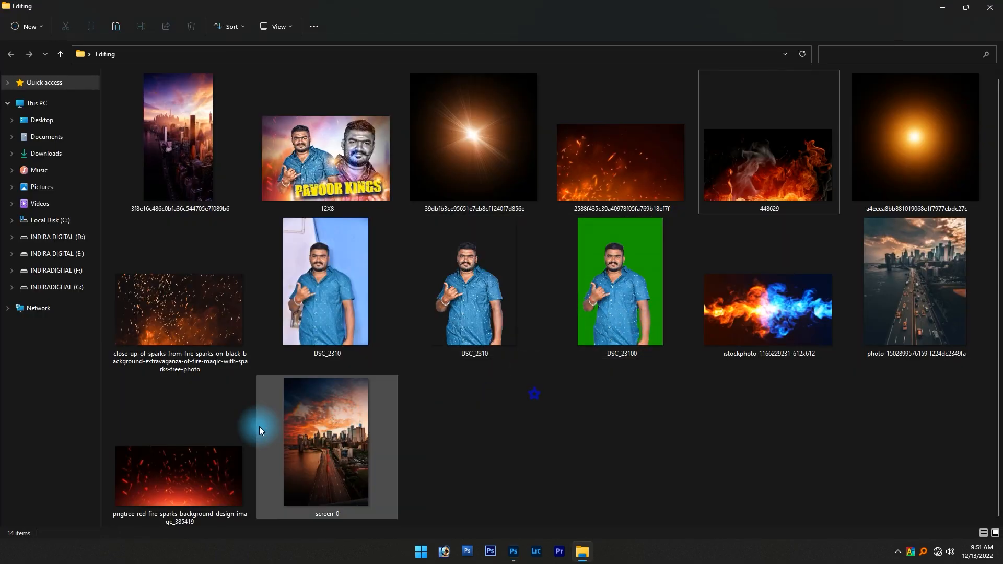
{"action": "key", "text": "alt+Tab"}
{"action": "left_click_drag", "start_coordinate": [233, 334], "coordinate": [353, 36]}
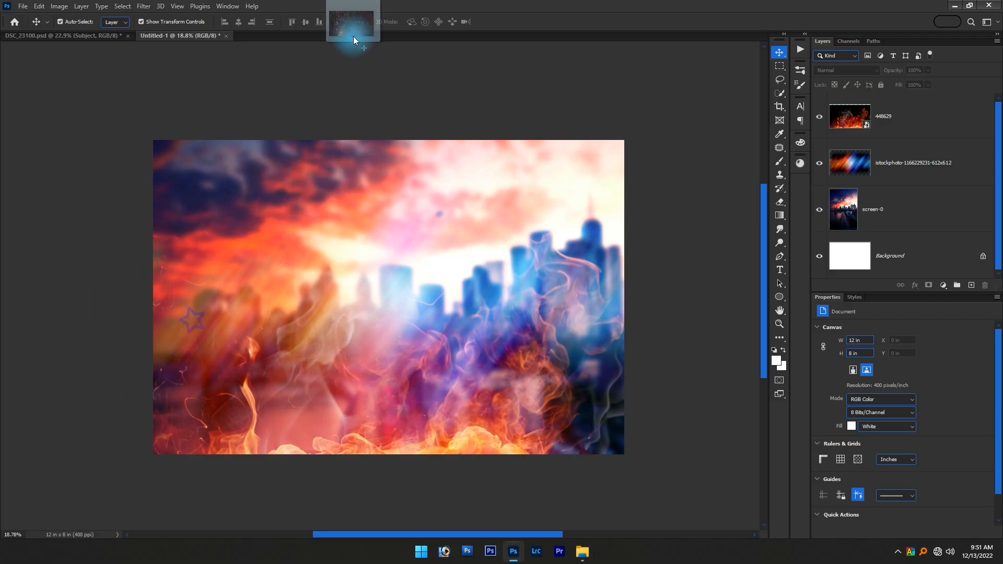
{"action": "left_click_drag", "start_coordinate": [404, 248], "coordinate": [445, 283]}
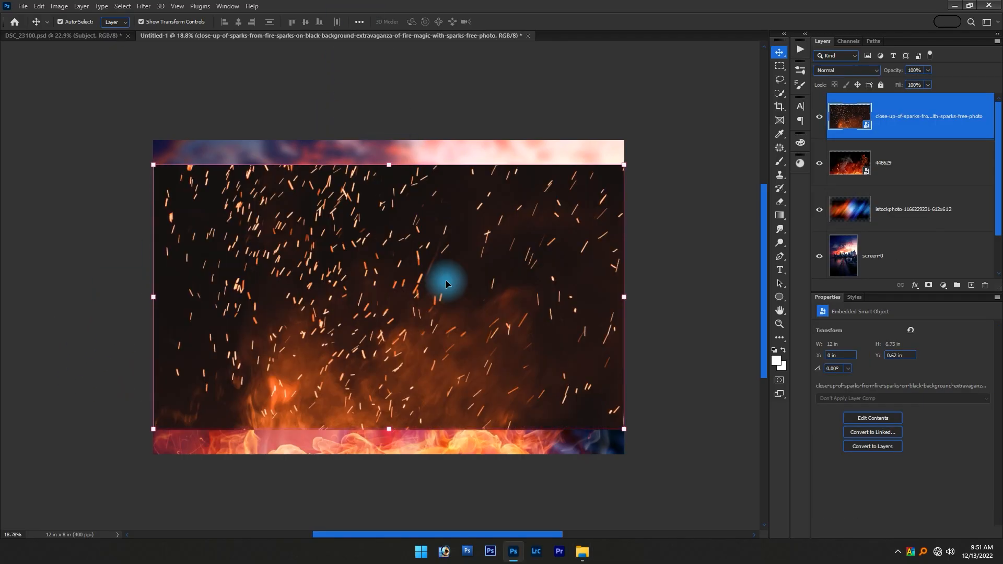
{"action": "scroll", "coordinate": [347, 313], "scroll_direction": "up", "scroll_amount": 3}
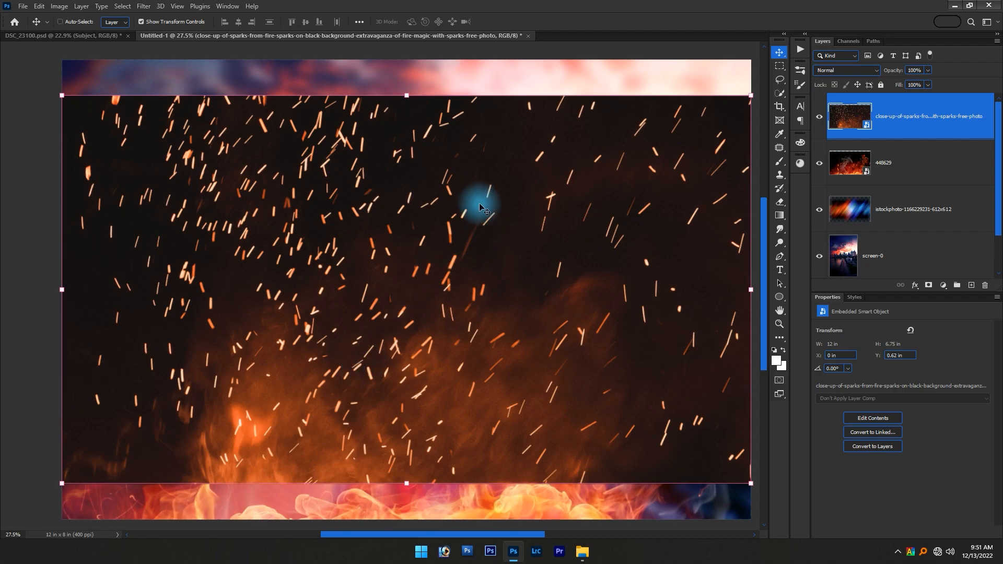
{"action": "key", "text": "shift+alt+s"}
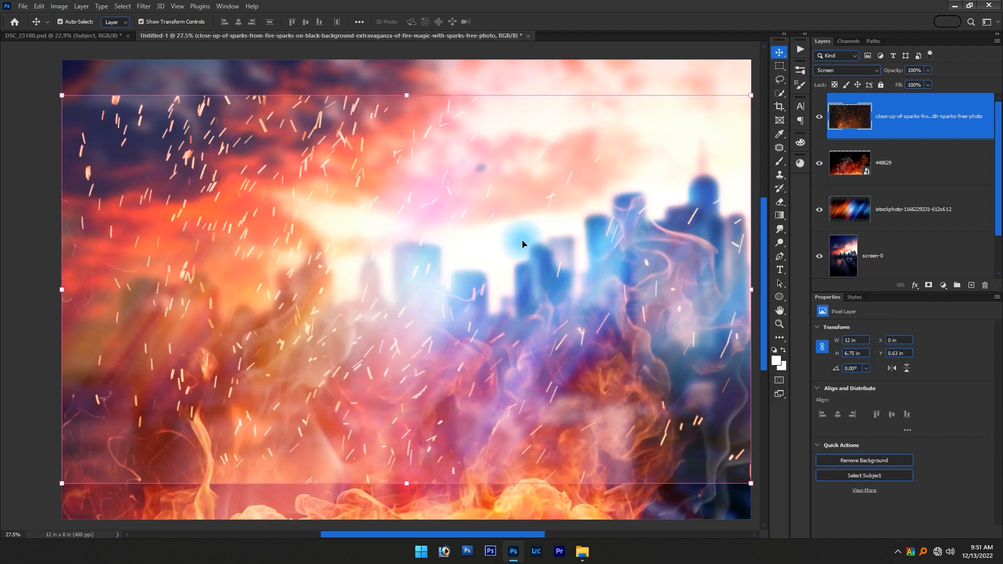
Stretch the sparks layer to 12 x 8 in so it covers the whole canvas
{"action": "left_click", "coordinate": [905, 175]}
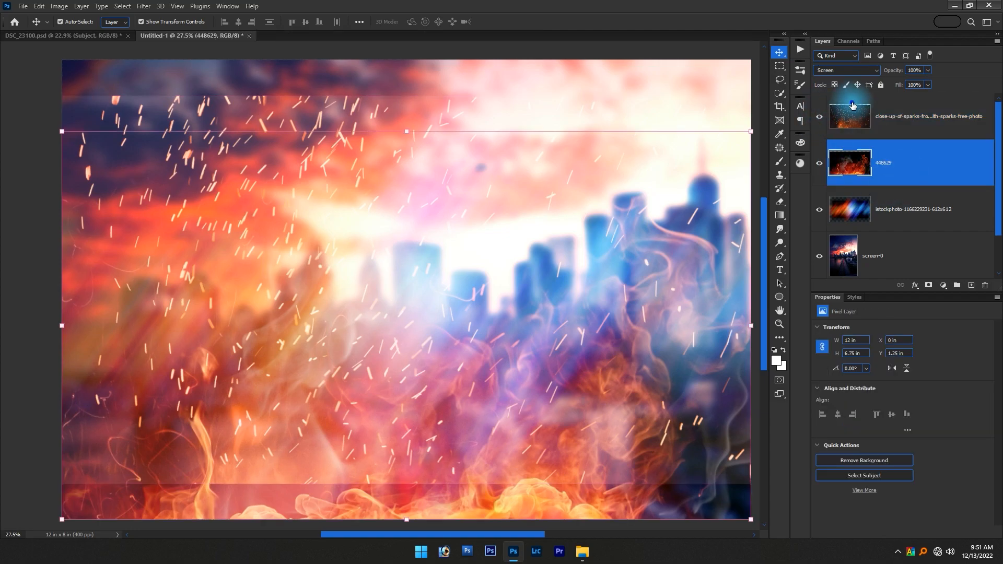
{"action": "left_click", "coordinate": [851, 104]}
{"action": "scroll", "coordinate": [616, 212], "scroll_direction": "down", "scroll_amount": 2}
{"action": "left_click_drag", "start_coordinate": [478, 123], "coordinate": [476, 99]}
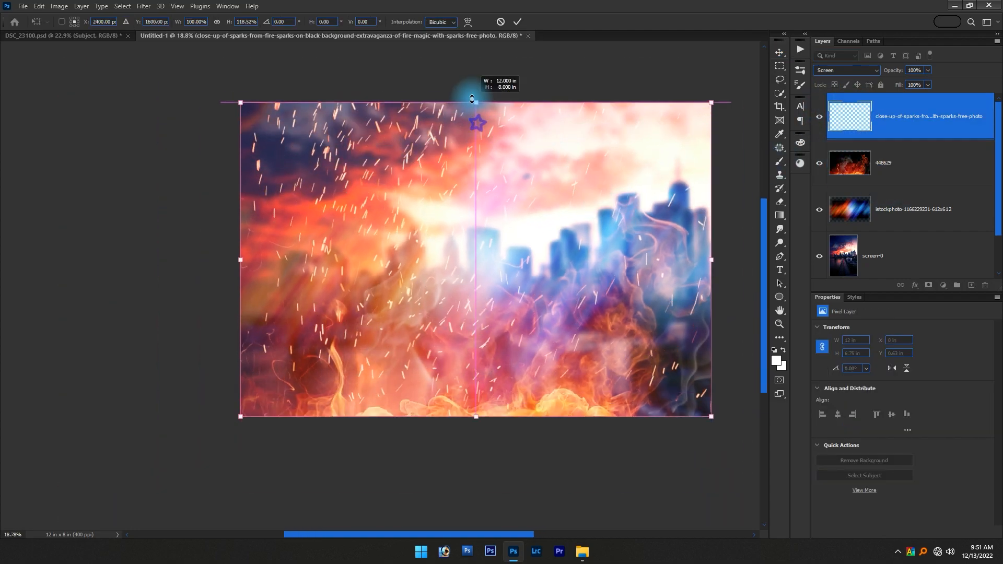
Deepen the sparks layer's dark tones with Levels, raising the black input to 20
{"action": "key", "text": "ctrl+l"}
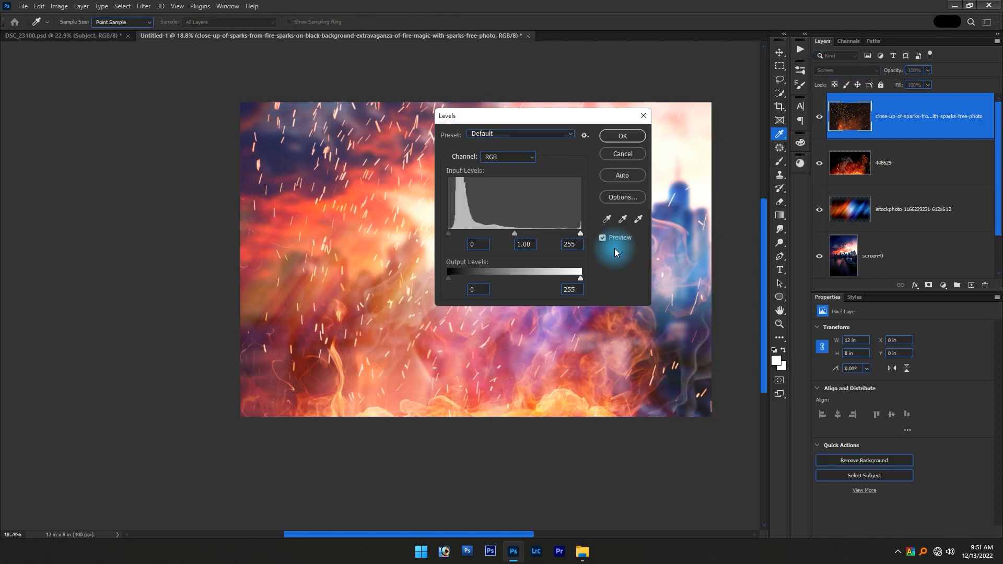
{"action": "left_click_drag", "start_coordinate": [448, 234], "coordinate": [458, 234]}
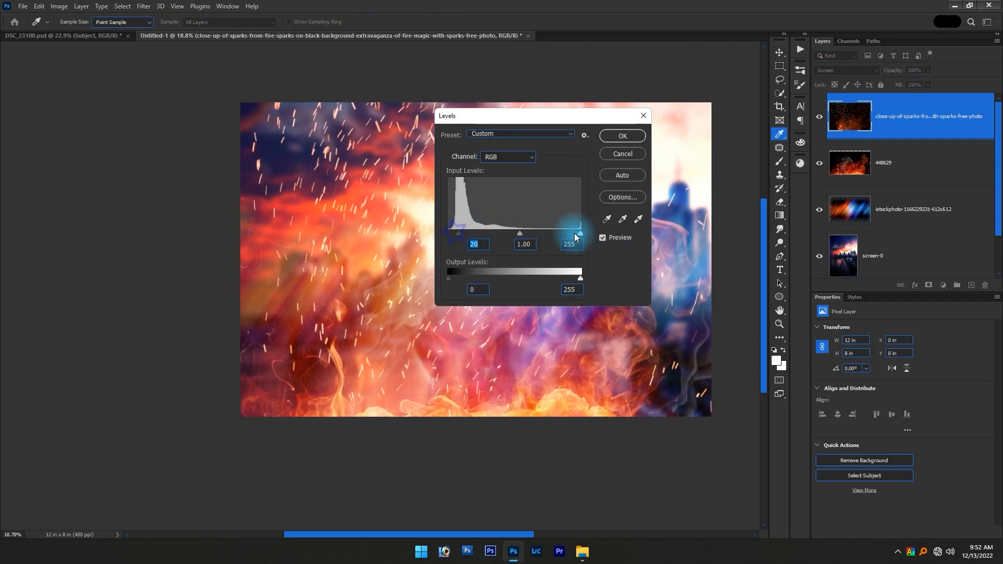
{"action": "key", "text": "Return"}
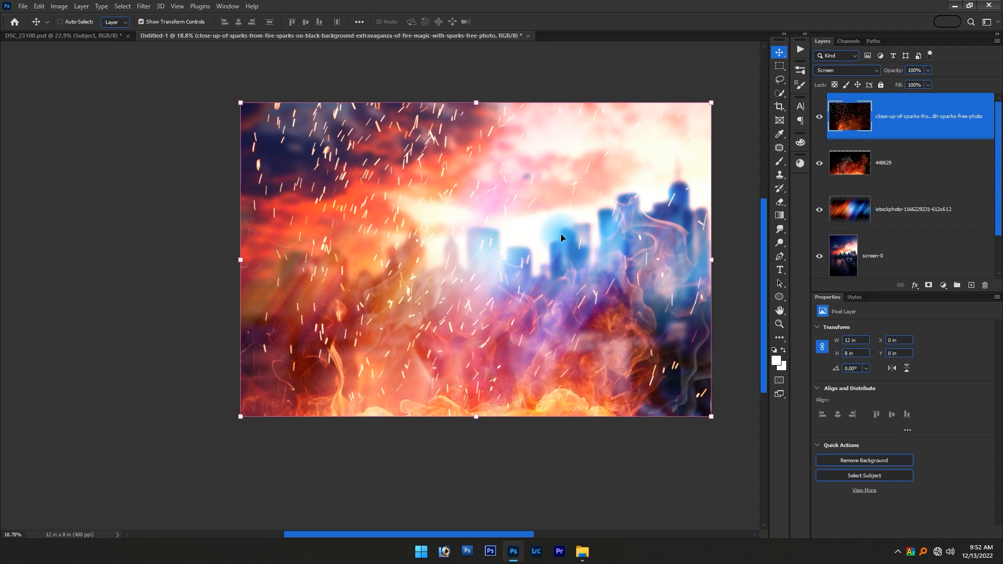
Move the close-up-of-sparks layer down to just above the screen-0 city layer and lower its opacity to 33%
{"action": "key", "text": "ctrl+shift+["}
{"action": "key", "text": "ctrl+]"}
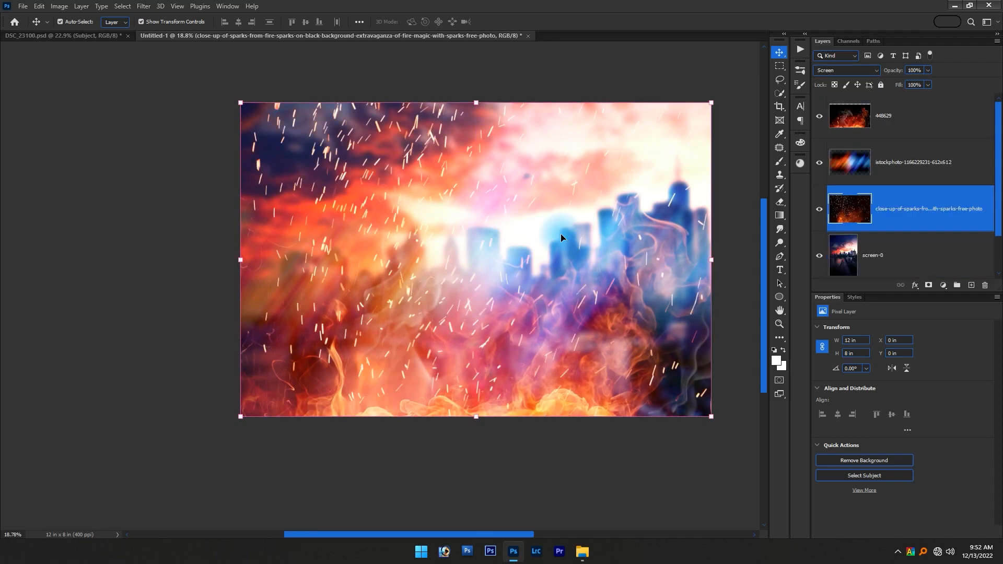
{"action": "key", "text": "5"}
{"action": "key", "text": "8"}
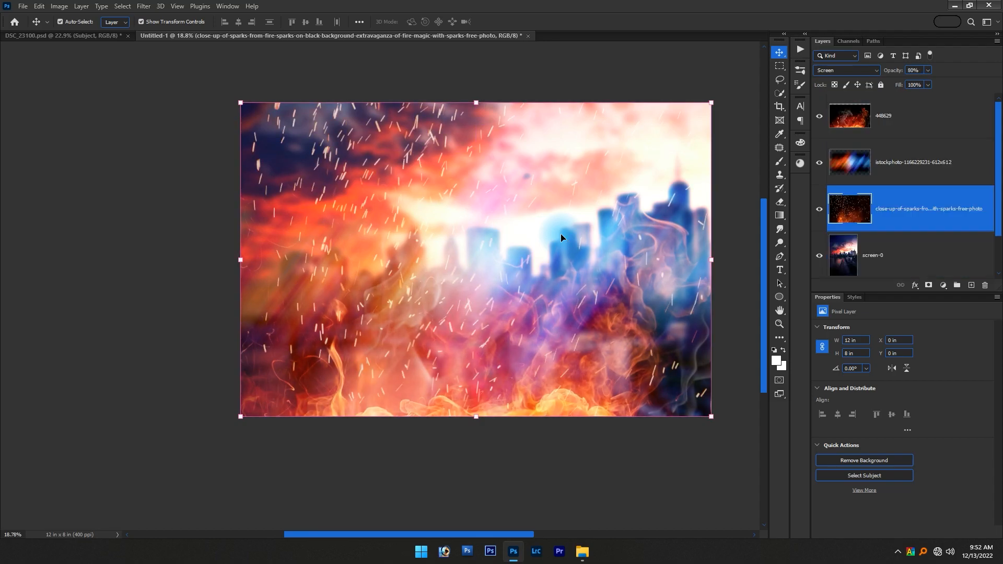
{"action": "key", "text": "3"}
{"action": "key", "text": "3"}
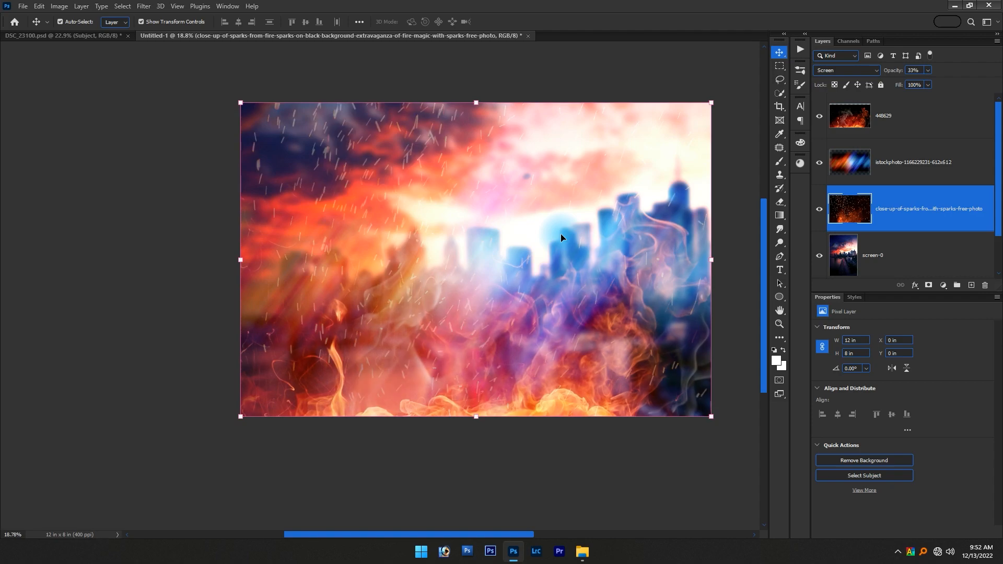
{"action": "left_click", "coordinate": [493, 440]}
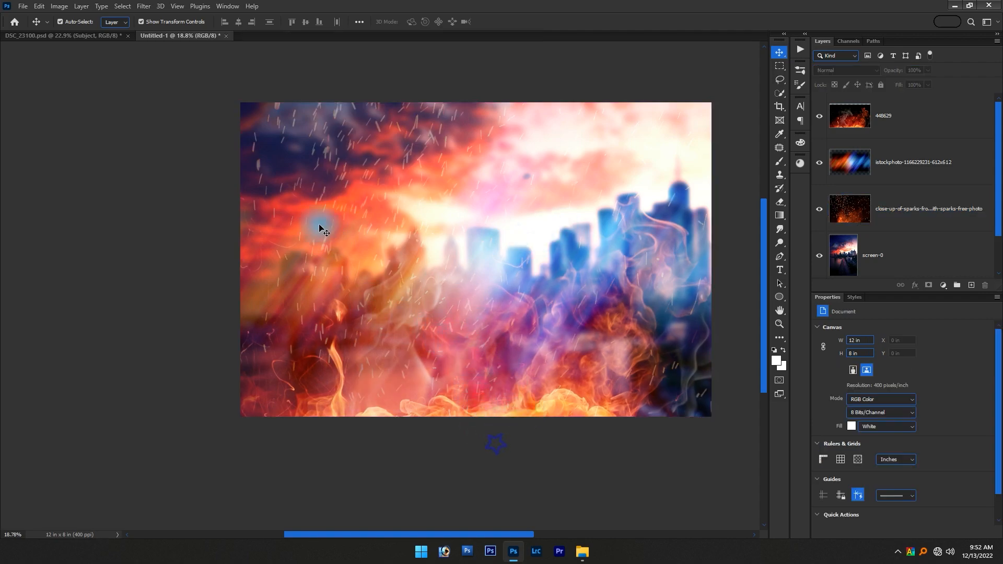
Bring the cut-out man's Subject layer into the 12 x 8 in composite, above the 448629 fire layer
{"action": "key", "text": "alt+Tab"}
{"action": "left_click", "coordinate": [521, 449]}
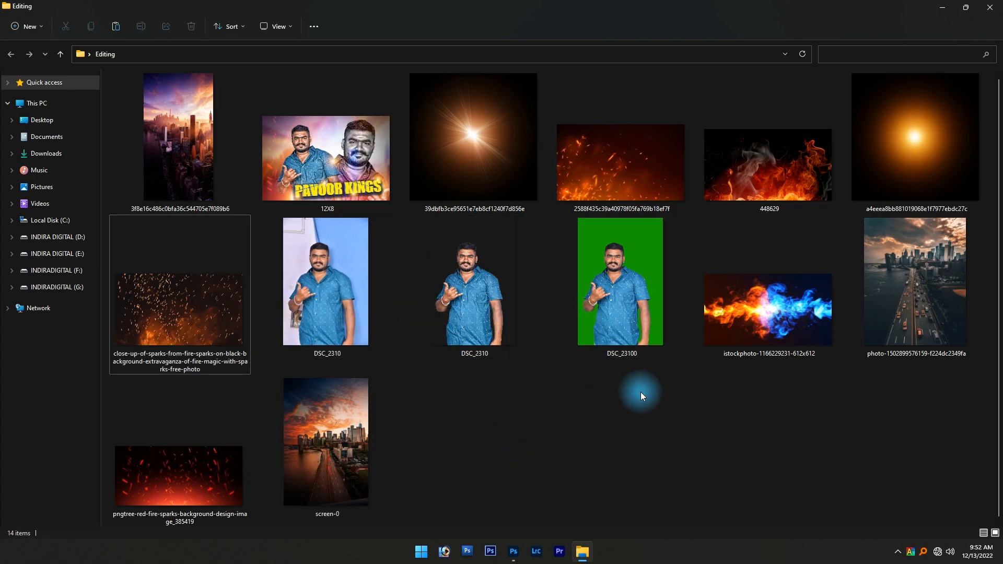
{"action": "key", "text": "alt+Tab"}
{"action": "left_click_drag", "start_coordinate": [373, 255], "coordinate": [554, 284]}
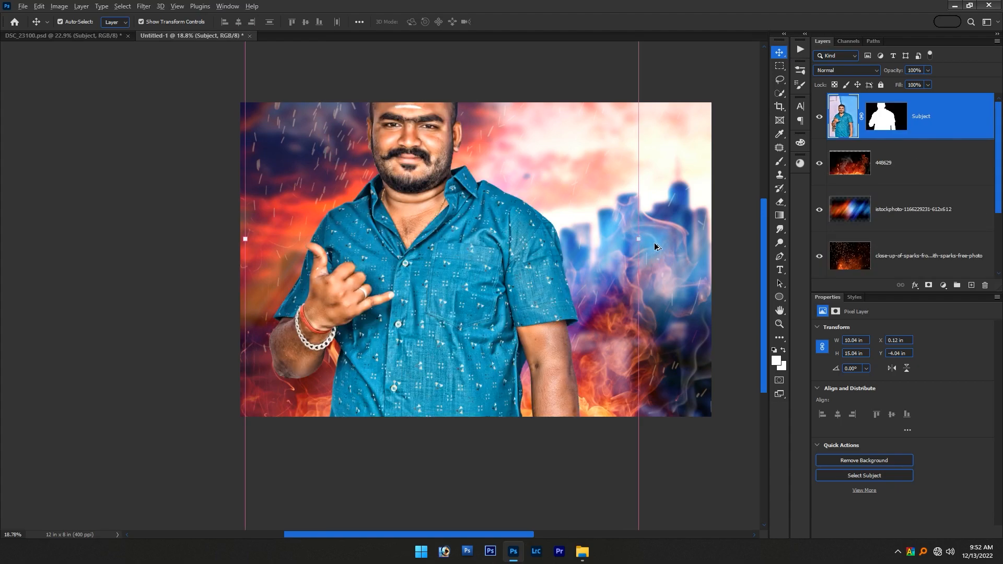
Scale the man down to about 8.28 x 12.41 in and position him in the composite's left half with his whole head showing
{"action": "left_click_drag", "start_coordinate": [640, 239], "coordinate": [579, 239]}
{"action": "left_click_drag", "start_coordinate": [470, 272], "coordinate": [470, 335]}
{"action": "mouse_move", "coordinate": [583, 285]}
{"action": "left_mouse_down"}
{"action": "mouse_move", "coordinate": [615, 285]}
{"action": "mouse_move", "coordinate": [614, 298]}
{"action": "mouse_move", "coordinate": [599, 275]}
{"action": "left_mouse_up"}
{"action": "left_click_drag", "start_coordinate": [506, 326], "coordinate": [484, 326]}
{"action": "key", "text": "Return"}
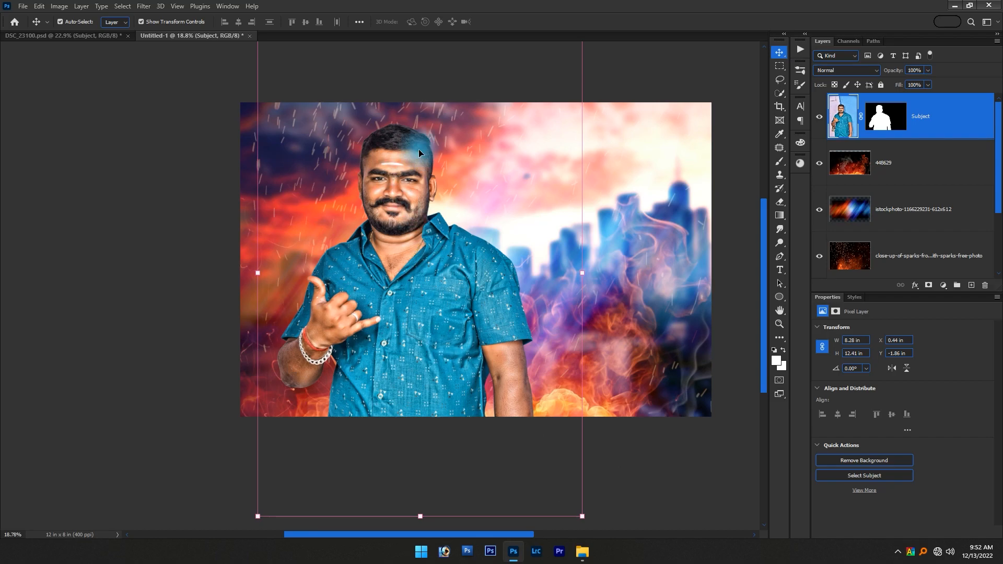
Check the 12X8 sample image and, to follow its pose, enlarge the man to about 107% and tilt him about -7.35°
{"action": "key", "text": "alt+Tab"}
{"action": "left_click", "coordinate": [321, 150]}
{"action": "double_click", "coordinate": [322, 151]}
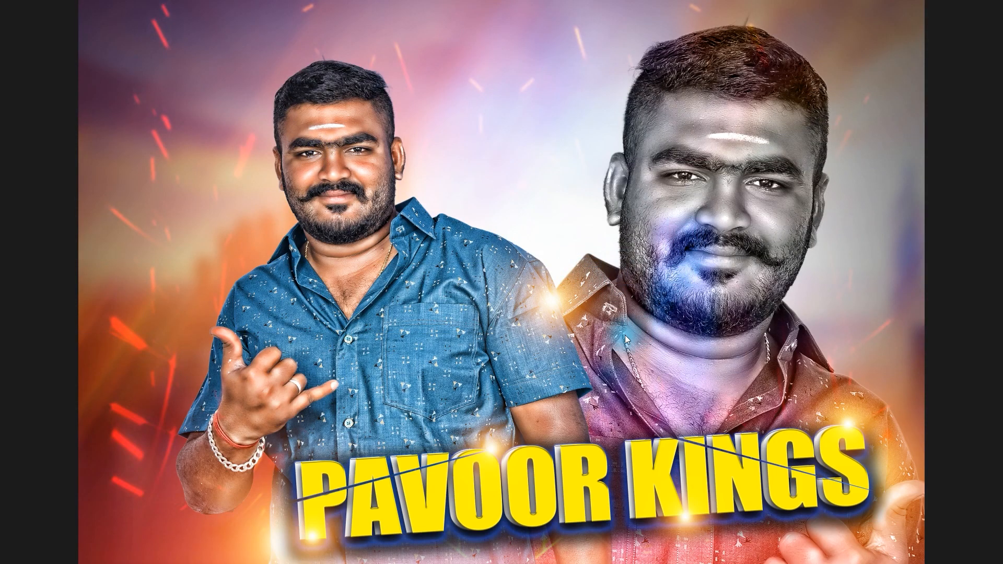
{"action": "key", "text": "Escape"}
{"action": "key", "text": "alt+Tab"}
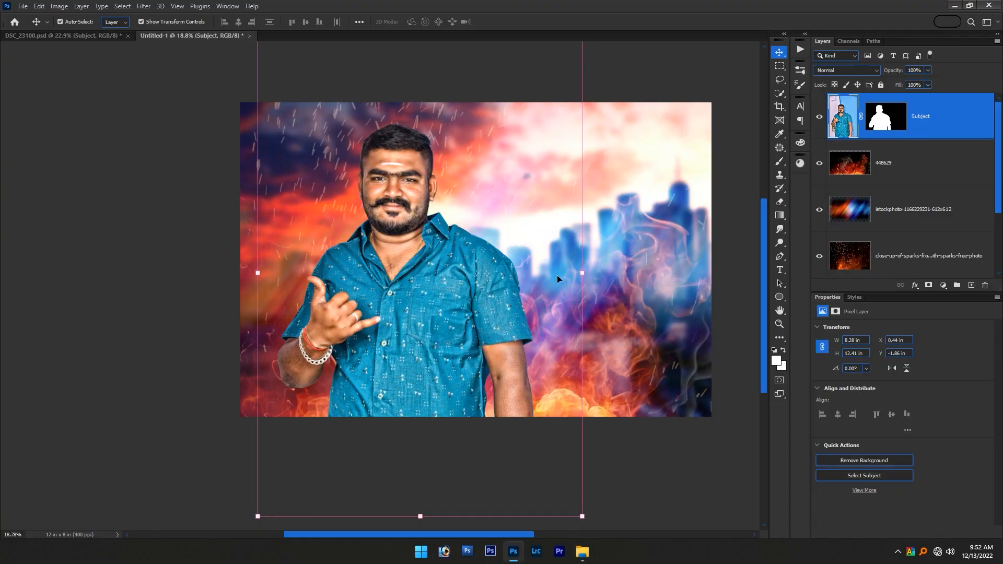
{"action": "left_click_drag", "start_coordinate": [422, 323], "coordinate": [406, 330]}
{"action": "left_click_drag", "start_coordinate": [581, 279], "coordinate": [616, 225]}
{"action": "key", "text": "Return"}
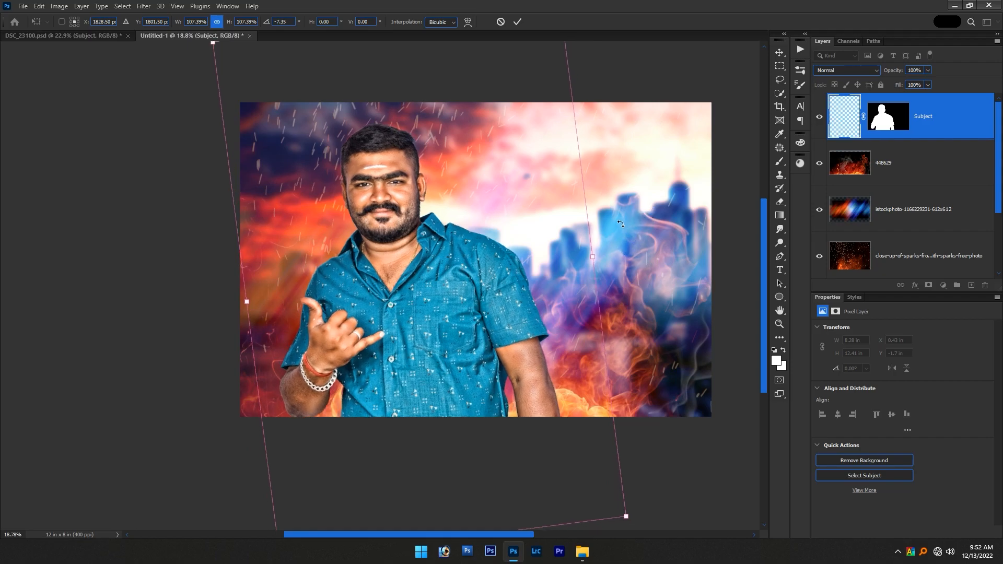
Duplicate the man's layer, flip the copy horizontally and place it lower down beside the original
{"action": "left_click_drag", "start_coordinate": [424, 319], "coordinate": [482, 320], "text": "alt"}
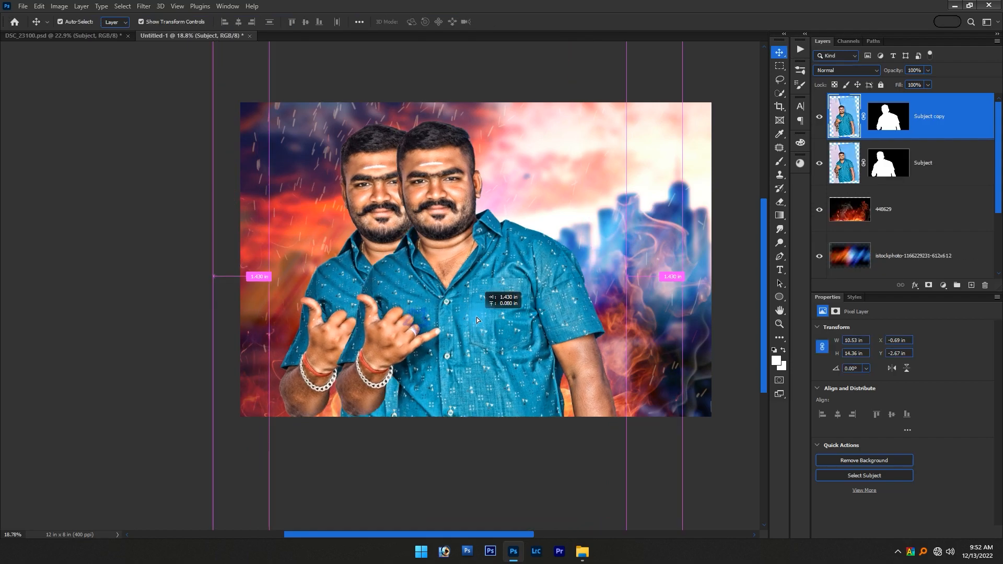
{"action": "right_click", "coordinate": [491, 321]}
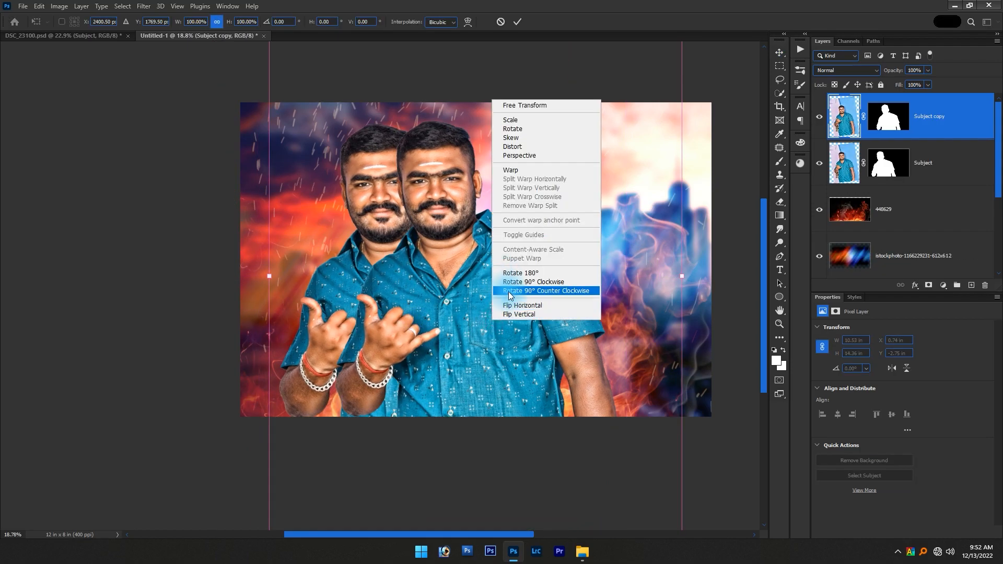
{"action": "left_click", "coordinate": [518, 306]}
{"action": "left_click_drag", "start_coordinate": [510, 268], "coordinate": [522, 333]}
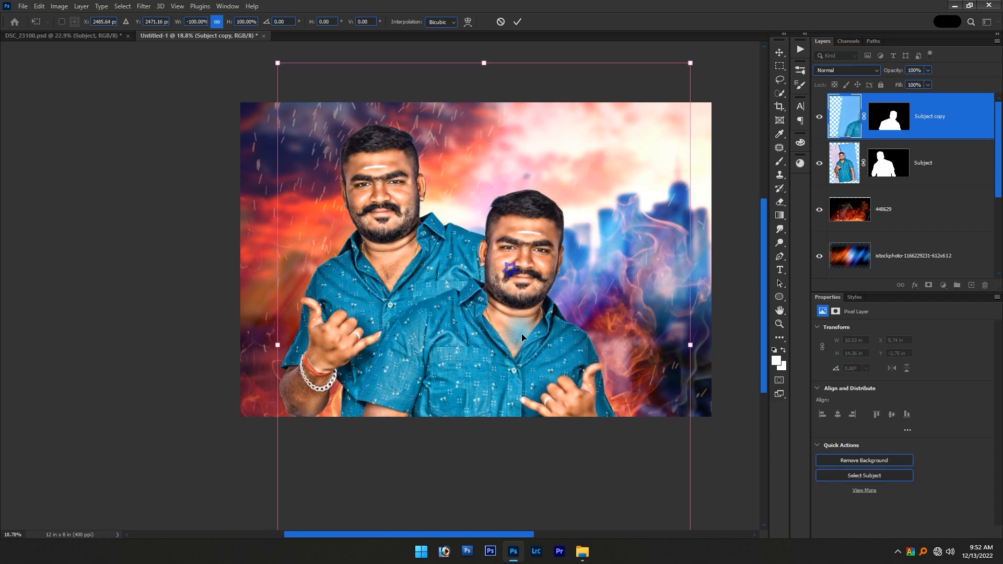
Enlarge the flipped copy of the man to about 160% and position it over the composite's right half
{"action": "scroll", "coordinate": [525, 326], "scroll_direction": "down", "scroll_amount": 2}
{"action": "left_click_drag", "start_coordinate": [650, 339], "coordinate": [743, 339], "text": "alt"}
{"action": "left_click_drag", "start_coordinate": [450, 308], "coordinate": [500, 316]}
{"action": "key", "text": "Return"}
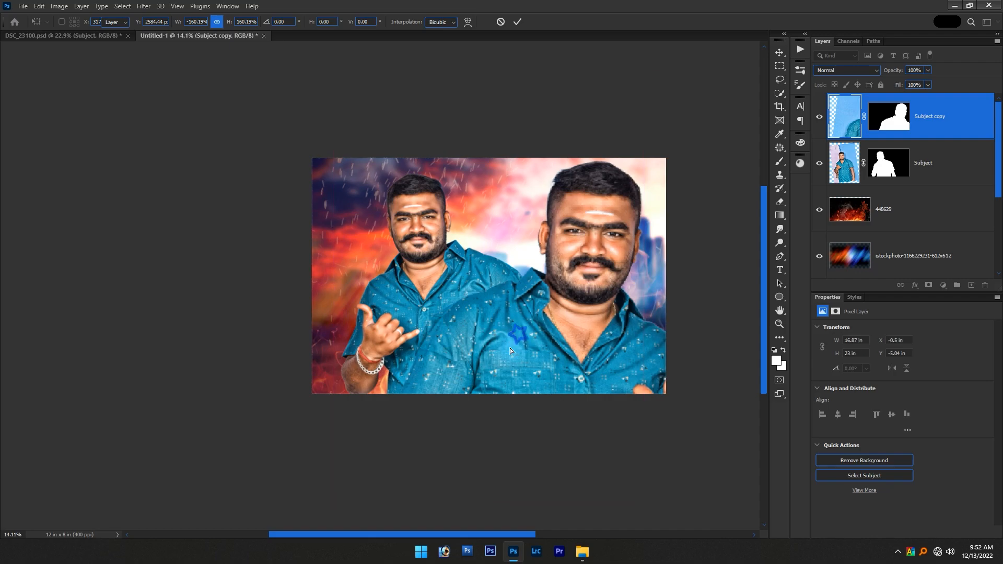
Bring the Subject layer in front of the flipped copy and resize the copy to about 15.42 x 21.02 in
{"action": "key", "text": "alt+bracketleft"}
{"action": "key", "text": "ctrl+bracketright"}
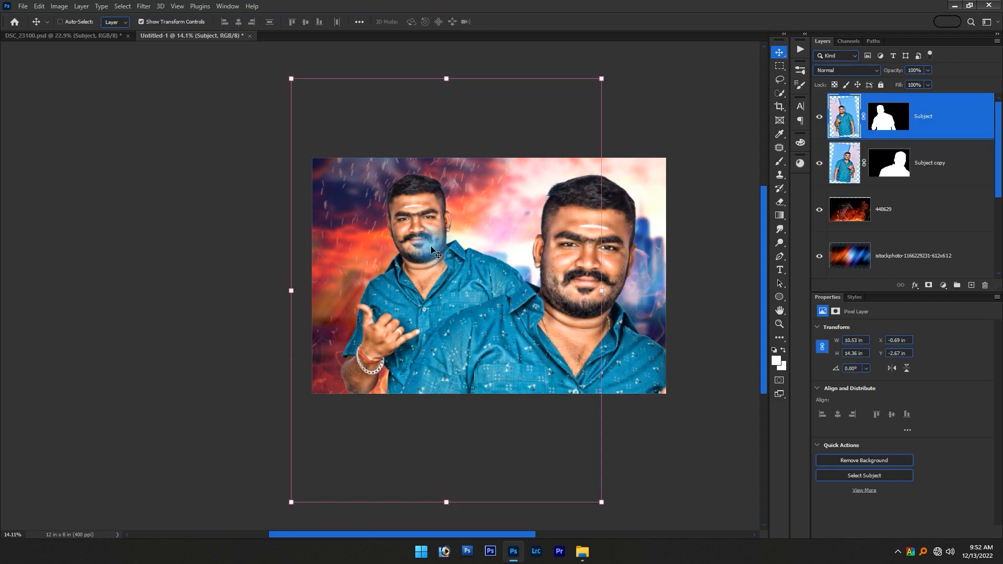
{"action": "mouse_move", "coordinate": [571, 247]}
{"action": "left_mouse_down"}
{"action": "mouse_move", "coordinate": [575, 229]}
{"action": "mouse_move", "coordinate": [578, 238]}
{"action": "left_mouse_up"}
{"action": "left_click_drag", "start_coordinate": [297, 353], "coordinate": [319, 346]}
{"action": "mouse_move", "coordinate": [416, 310]}
{"action": "left_mouse_down"}
{"action": "mouse_move", "coordinate": [418, 301]}
{"action": "mouse_move", "coordinate": [418, 323]}
{"action": "left_mouse_up"}
Try the Luminosity blend mode and 50% opacity on the enlarged copy of the man
{"action": "double_click", "coordinate": [497, 313]}
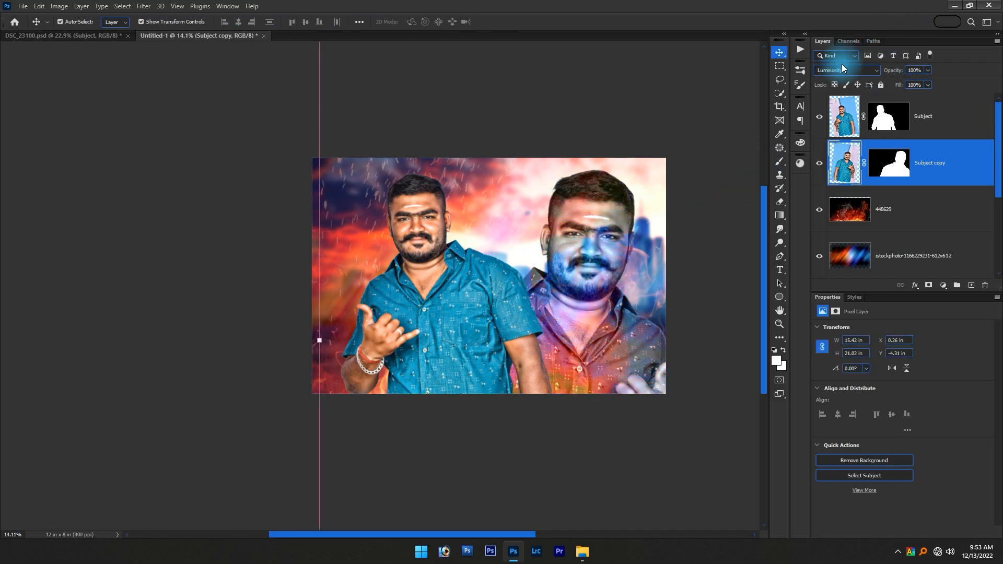
{"action": "scroll", "coordinate": [591, 252], "scroll_direction": "up", "scroll_amount": 5}
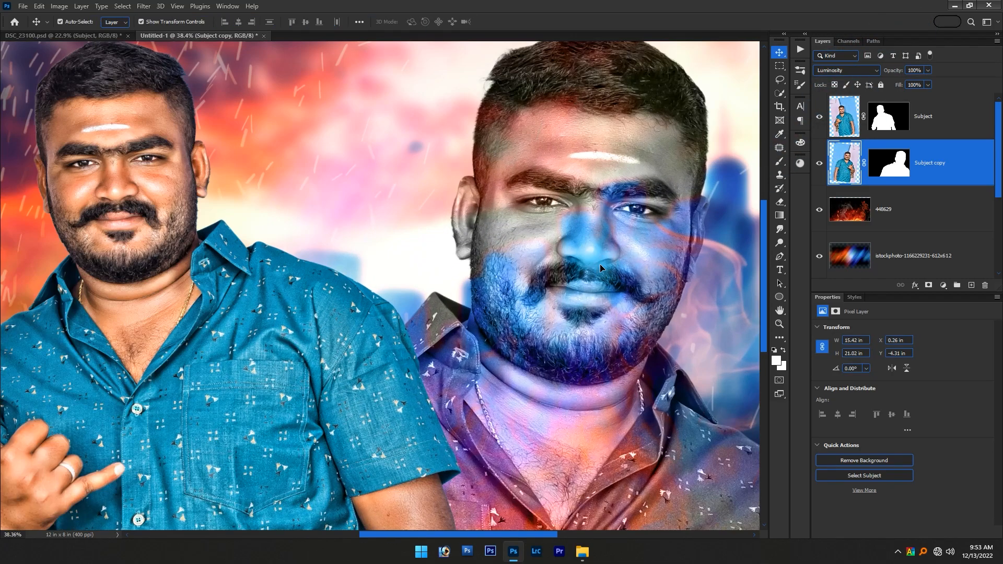
{"action": "scroll", "coordinate": [599, 252], "scroll_direction": "down", "scroll_amount": 3}
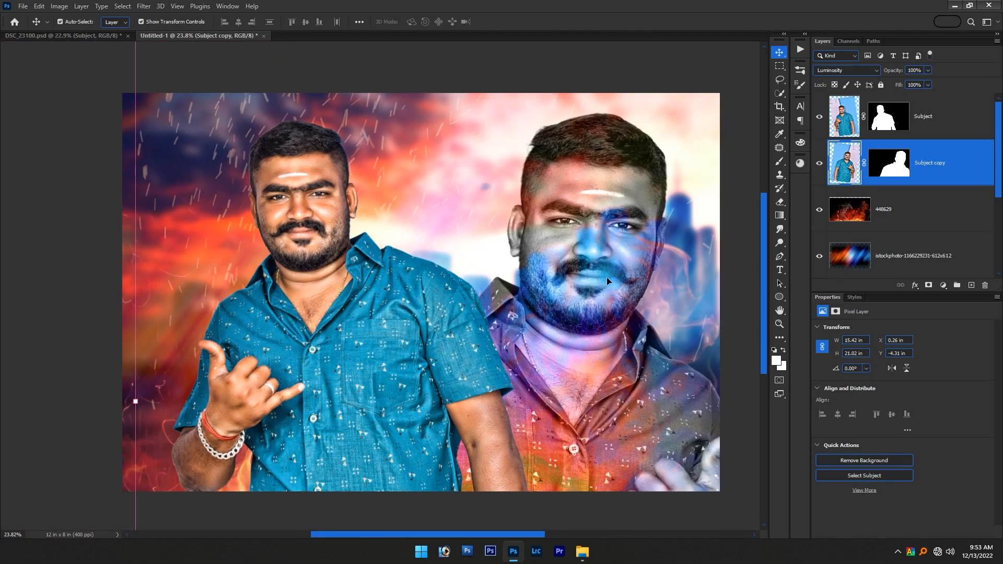
{"action": "left_click_drag", "start_coordinate": [607, 277], "coordinate": [631, 367]}
{"action": "key", "text": "ctrl+z"}
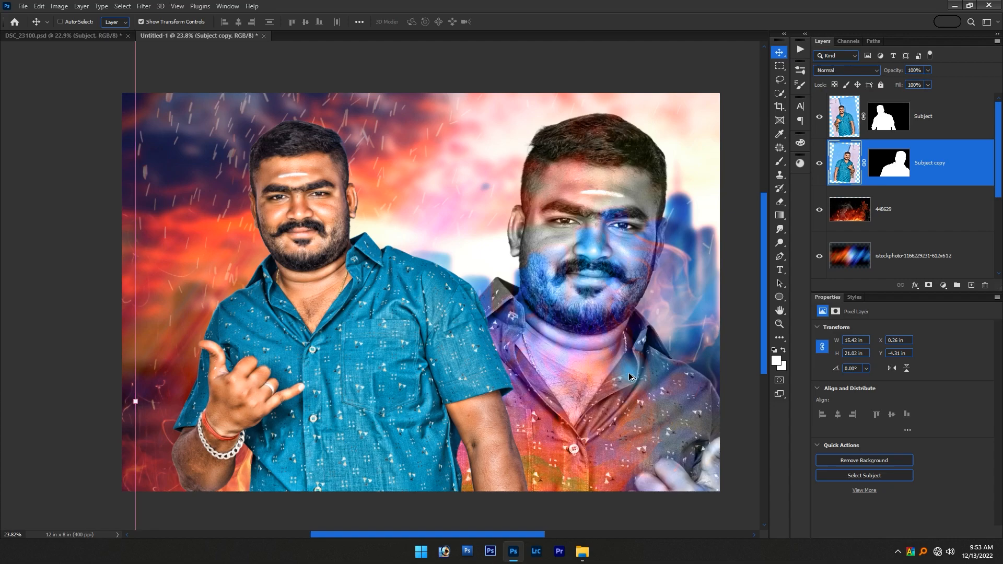
{"action": "key", "text": "ctrl+z"}
{"action": "key", "text": "ctrl+z"}
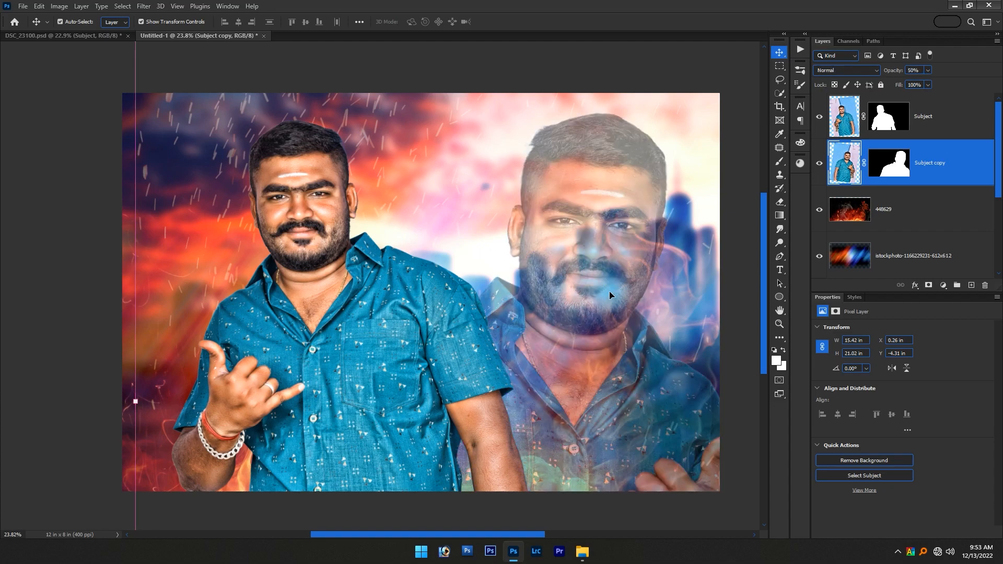
Shift both figures of the man together slightly to the left in the composite
{"action": "scroll", "coordinate": [610, 295], "scroll_direction": "down", "scroll_amount": 4}
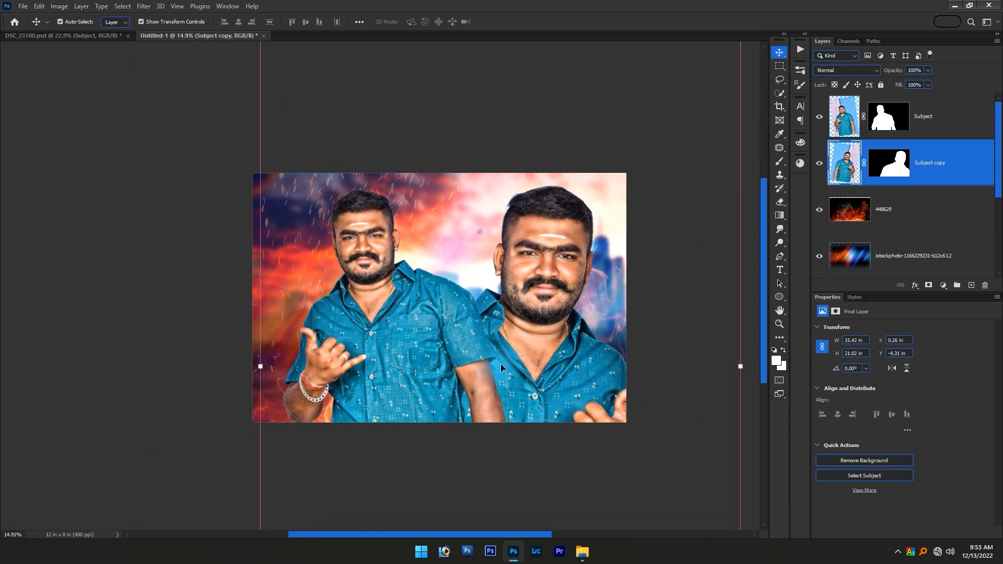
{"action": "left_click", "coordinate": [427, 381], "text": "shift"}
{"action": "left_click_drag", "start_coordinate": [541, 392], "coordinate": [533, 393]}
{"action": "left_click", "coordinate": [668, 316]}
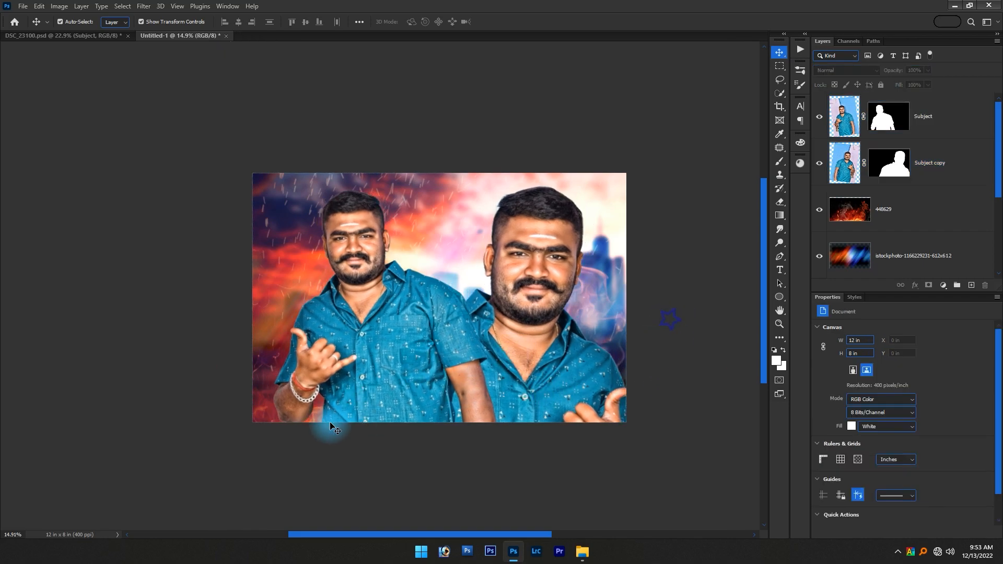
Place the pngtree-red-fire-sparks background image above both figures and rasterize it
{"action": "key", "text": "alt+Tab"}
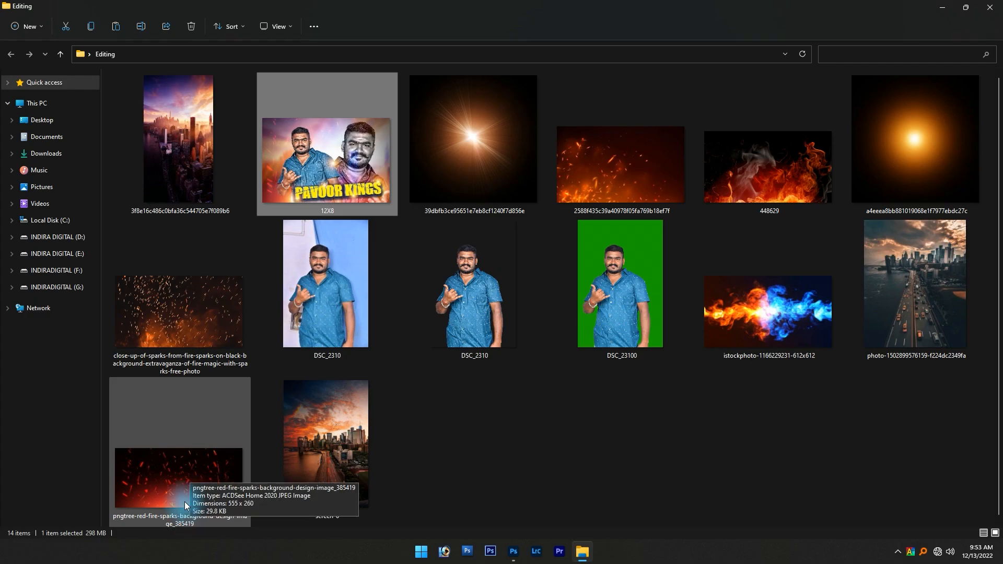
{"action": "left_click_drag", "start_coordinate": [187, 488], "coordinate": [380, 387]}
{"action": "key", "text": "alt+Tab"}
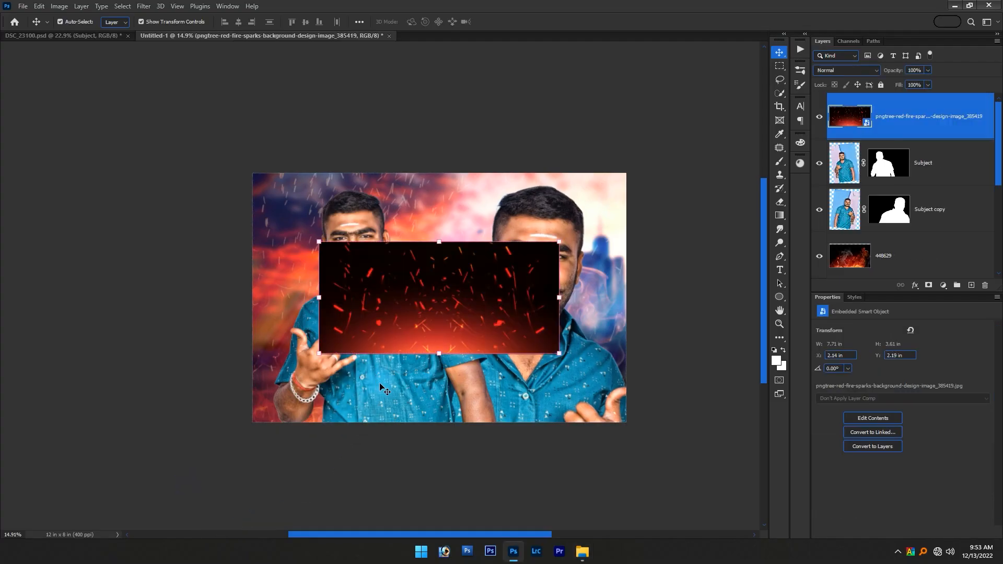
{"action": "key", "text": "ctrl+r"}
Enlarge the red-fire-sparks layer to about 12.28 x 5.75 in and align it along the canvas's lower edge
{"action": "left_click_drag", "start_coordinate": [467, 306], "coordinate": [399, 378]}
{"action": "left_click_drag", "start_coordinate": [500, 311], "coordinate": [651, 264]}
{"action": "scroll", "coordinate": [534, 317], "scroll_direction": "up", "scroll_amount": 1}
{"action": "scroll", "coordinate": [534, 318], "scroll_direction": "up", "scroll_amount": 2}
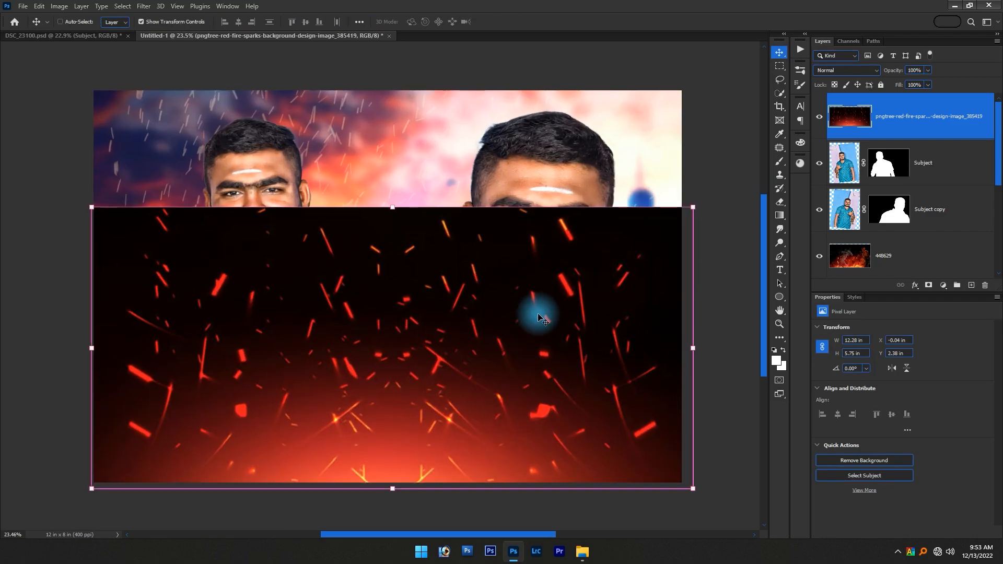
Increase the red-fire-sparks layer's contrast with Levels, raising the black input to 27 and lowering the white input
{"action": "key", "text": "ctrl+l"}
{"action": "left_click_drag", "start_coordinate": [450, 232], "coordinate": [463, 230]}
{"action": "mouse_move", "coordinate": [581, 233]}
{"action": "left_mouse_down"}
{"action": "mouse_move", "coordinate": [549, 234]}
{"action": "mouse_move", "coordinate": [567, 235]}
{"action": "left_mouse_up"}
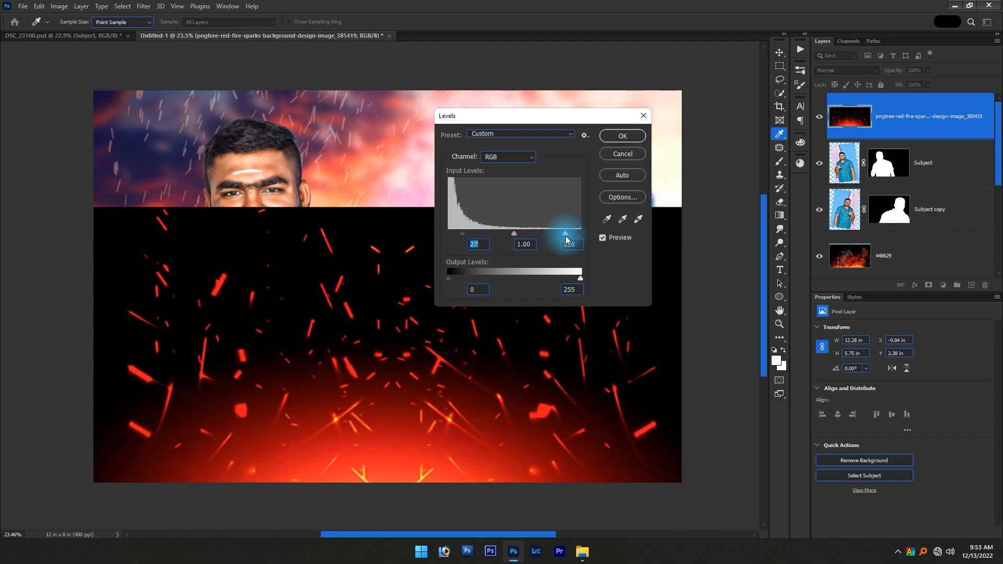
{"action": "key", "text": "Return"}
Shift the hue of the red-fire-sparks layer to golden orange with Hue/Saturation
{"action": "key", "text": "ctrl+u"}
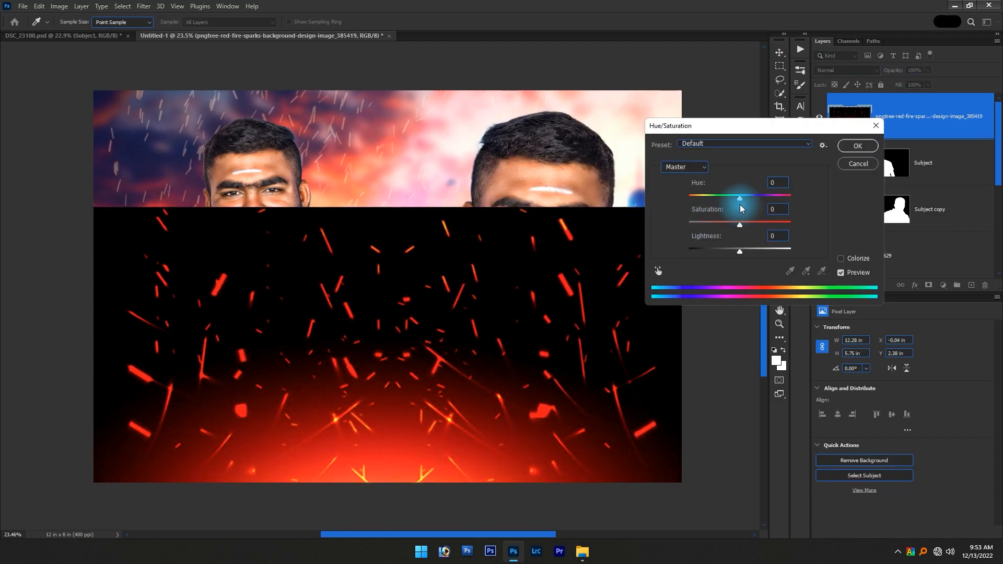
{"action": "left_click_drag", "start_coordinate": [736, 200], "coordinate": [760, 192]}
{"action": "key", "text": "Return"}
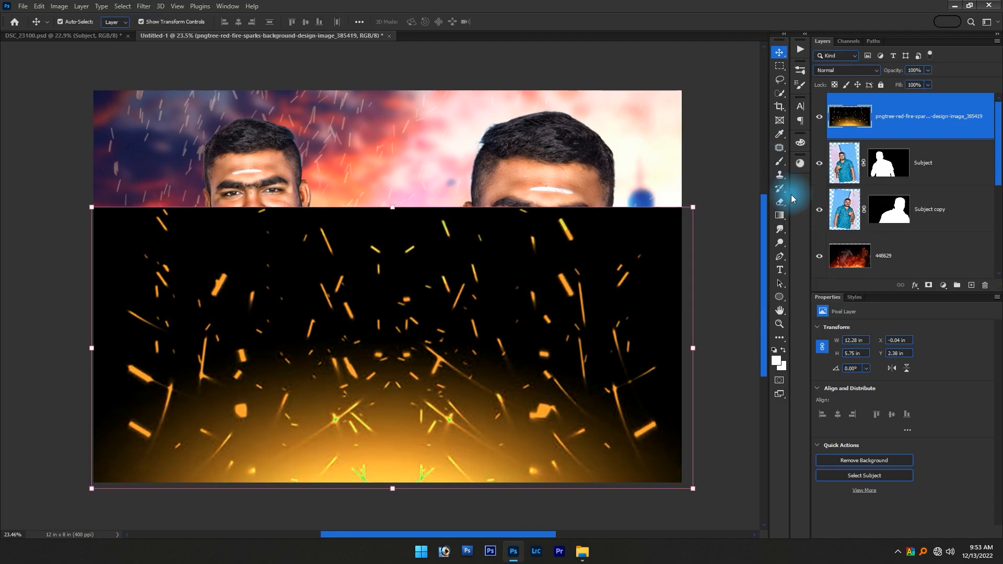
Set the golden sparks layer's blend mode to Screen and reduce its height to about 5.07 in from the upper edge
{"action": "left_click", "coordinate": [826, 71]}
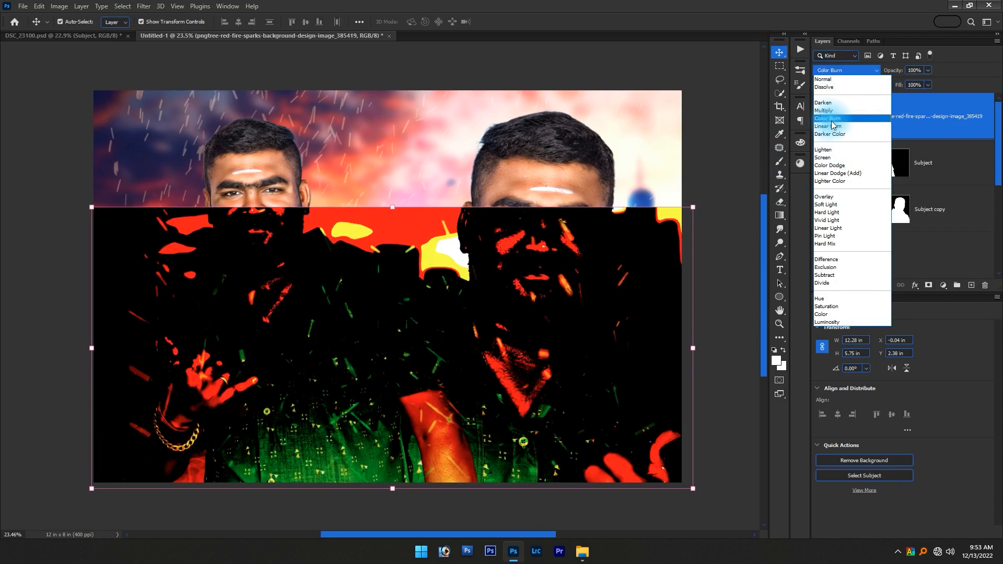
{"action": "left_click", "coordinate": [834, 159]}
{"action": "mouse_move", "coordinate": [425, 343]}
{"action": "left_mouse_down"}
{"action": "mouse_move", "coordinate": [438, 406]}
{"action": "mouse_move", "coordinate": [436, 358]}
{"action": "left_mouse_up"}
{"action": "key", "text": "ctrl+z"}
{"action": "left_click_drag", "start_coordinate": [395, 207], "coordinate": [399, 241]}
{"action": "key", "text": "Escape"}
{"action": "key", "text": "Return"}
Erase the upper sparks of the golden layer with a large soft eraser, keeping the glow along the lower edge
{"action": "key", "text": "e"}
{"action": "mouse_move", "coordinate": [358, 247]}
{"action": "left_mouse_down"}
{"action": "mouse_move", "coordinate": [474, 202]}
{"action": "mouse_move", "coordinate": [672, 280]}
{"action": "mouse_move", "coordinate": [575, 313]}
{"action": "mouse_move", "coordinate": [560, 291]}
{"action": "left_mouse_up"}
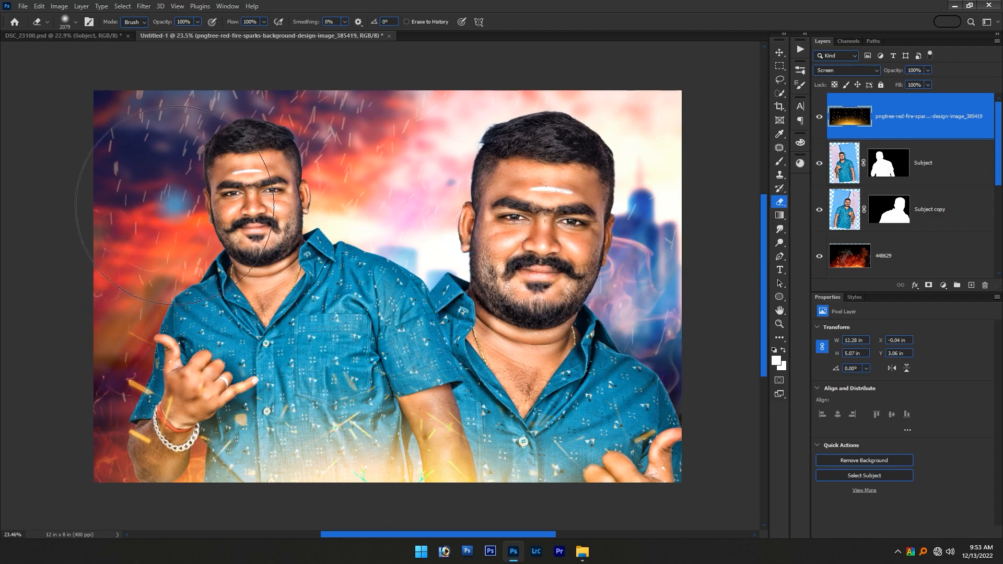
{"action": "key", "text": "v"}
{"action": "left_click_drag", "start_coordinate": [443, 438], "coordinate": [441, 391]}
{"action": "key", "text": "ctrl+z"}
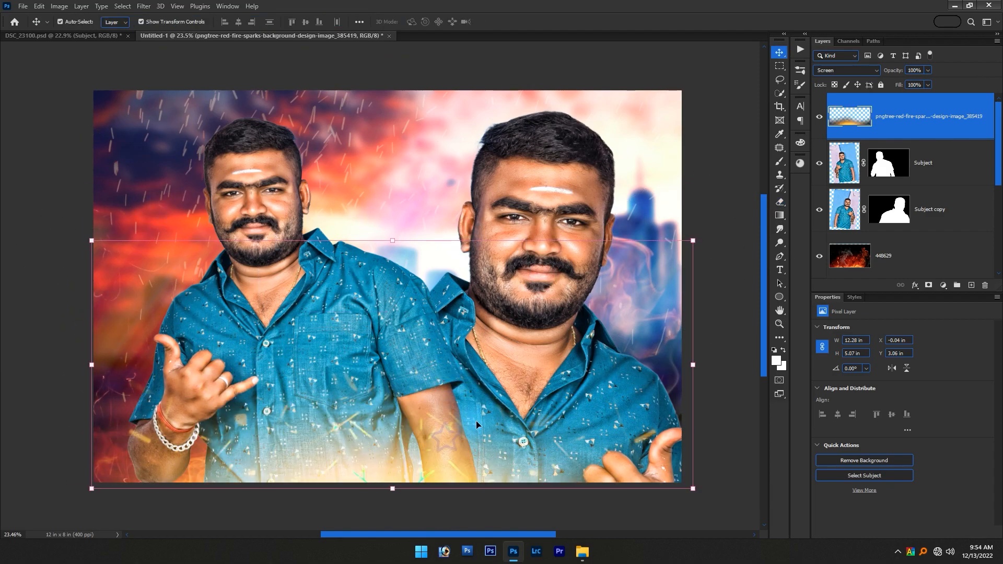
Enlarge the golden sparks layer to about 13.24 x 5.46 in and raise it slightly over the figures' lower bodies
{"action": "left_click_drag", "start_coordinate": [694, 237], "coordinate": [739, 211]}
{"action": "mouse_move", "coordinate": [437, 388]}
{"action": "left_mouse_down"}
{"action": "mouse_move", "coordinate": [431, 368]}
{"action": "mouse_move", "coordinate": [431, 381]}
{"action": "left_mouse_up"}
{"action": "key", "text": "Return"}
{"action": "scroll", "coordinate": [418, 374], "scroll_direction": "down", "scroll_amount": 2}
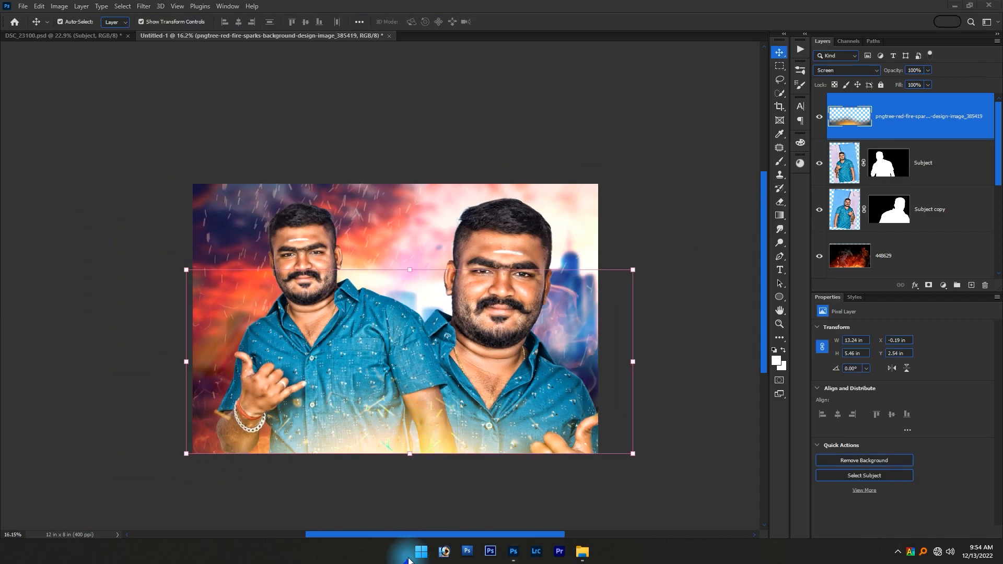
{"action": "key", "text": "ctrl+Tab"}
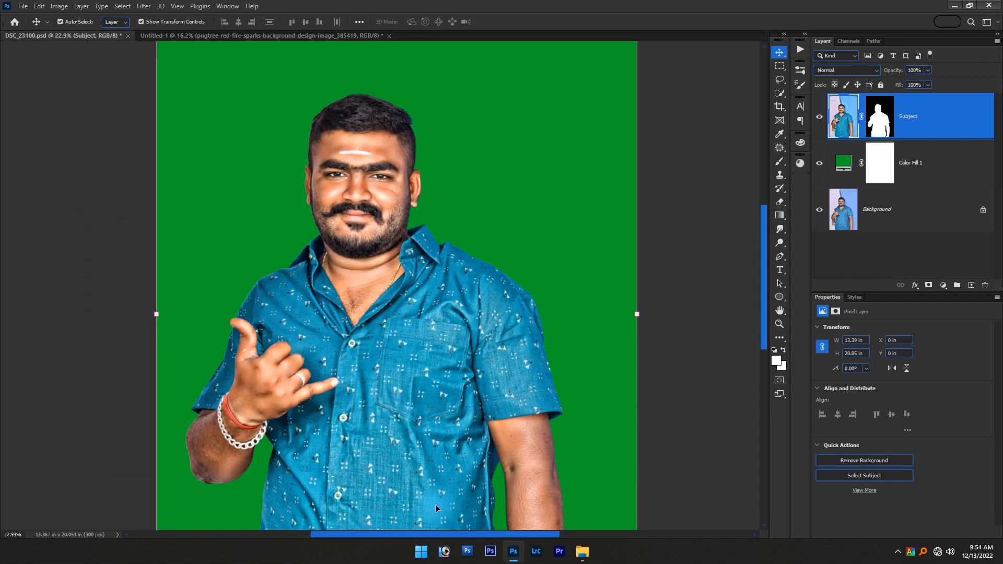
{"action": "key", "text": "alt+Tab"}
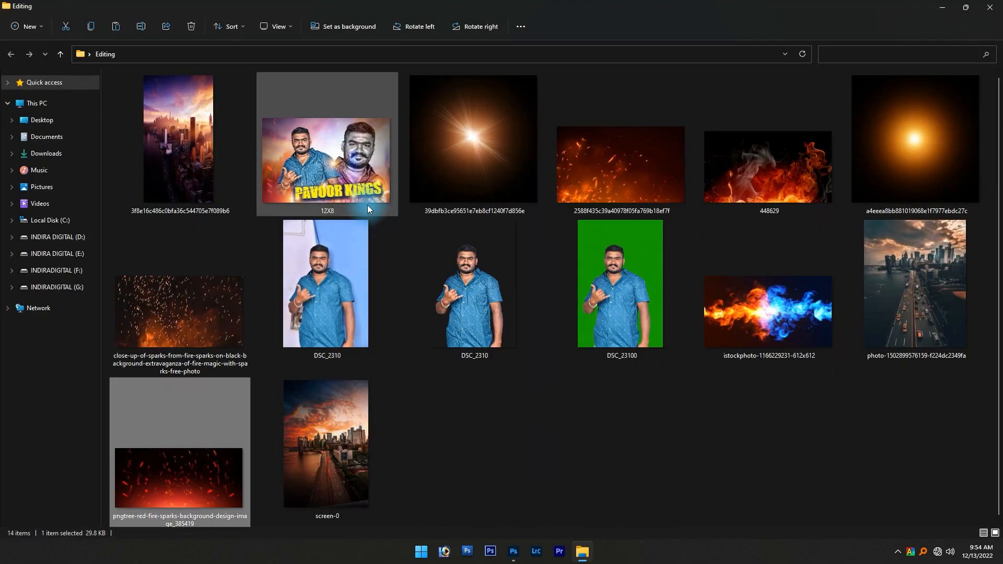
{"action": "key", "text": "alt+Tab"}
{"action": "key", "text": "ctrl+Tab"}
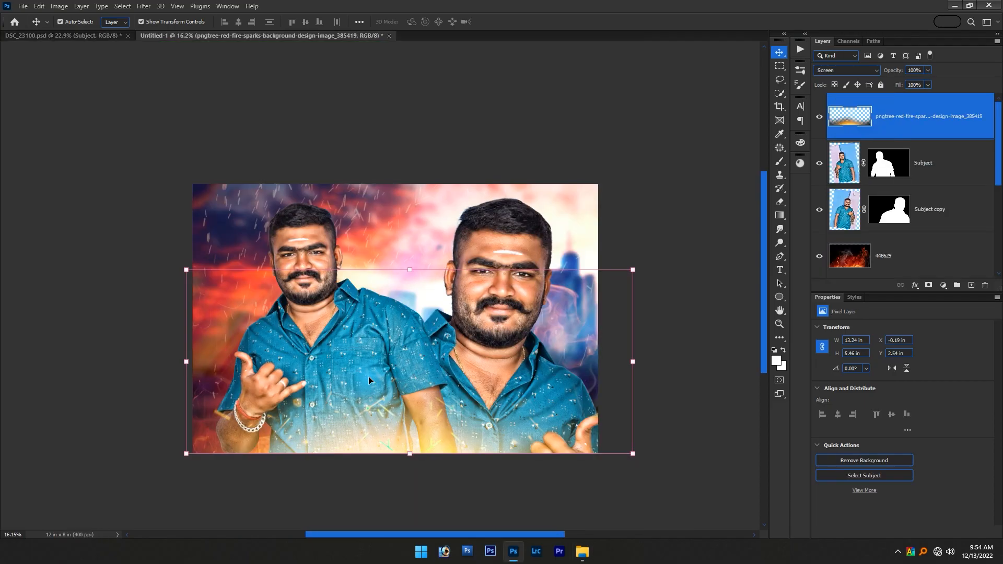
Add the title text "Pavoor Kings" in black Impact over the figures' lower bodies
{"action": "scroll", "coordinate": [368, 377], "scroll_direction": "down", "scroll_amount": 3}
{"action": "scroll", "coordinate": [350, 424], "scroll_direction": "up", "scroll_amount": 4}
{"action": "scroll", "coordinate": [327, 417], "scroll_direction": "up", "scroll_amount": 3}
{"action": "key", "text": "t"}
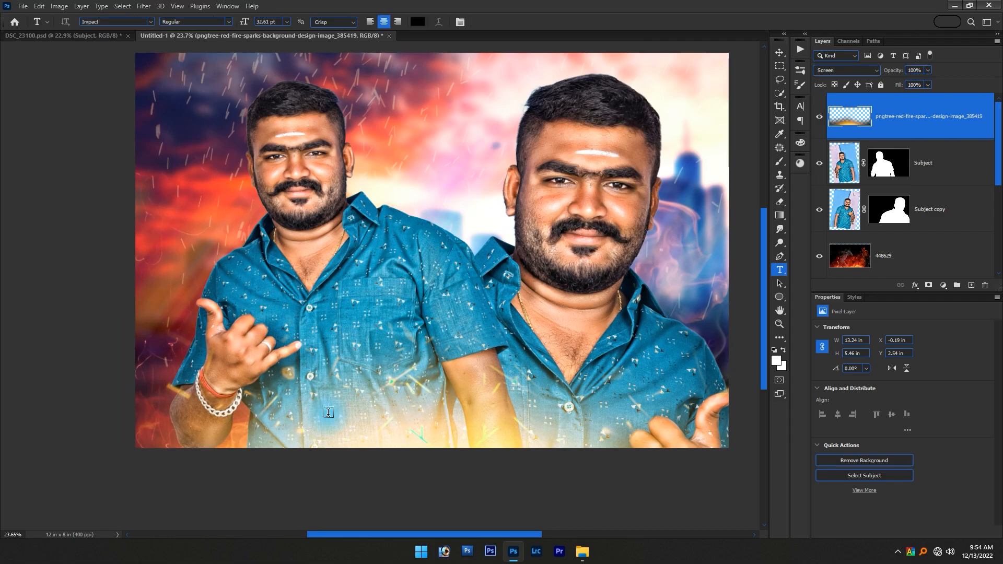
{"action": "left_click", "coordinate": [293, 359]}
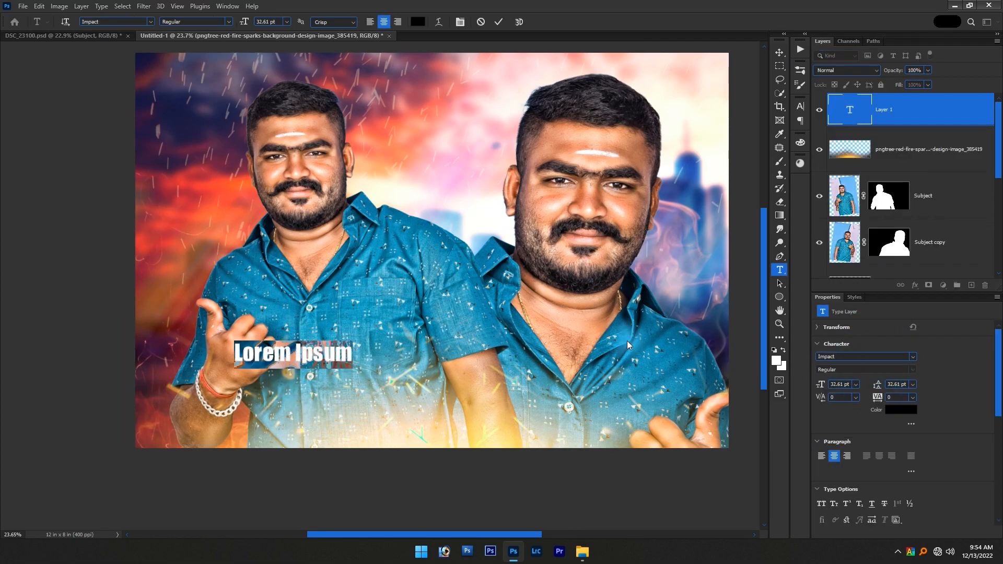
{"action": "type", "text": "Pavoor King"}
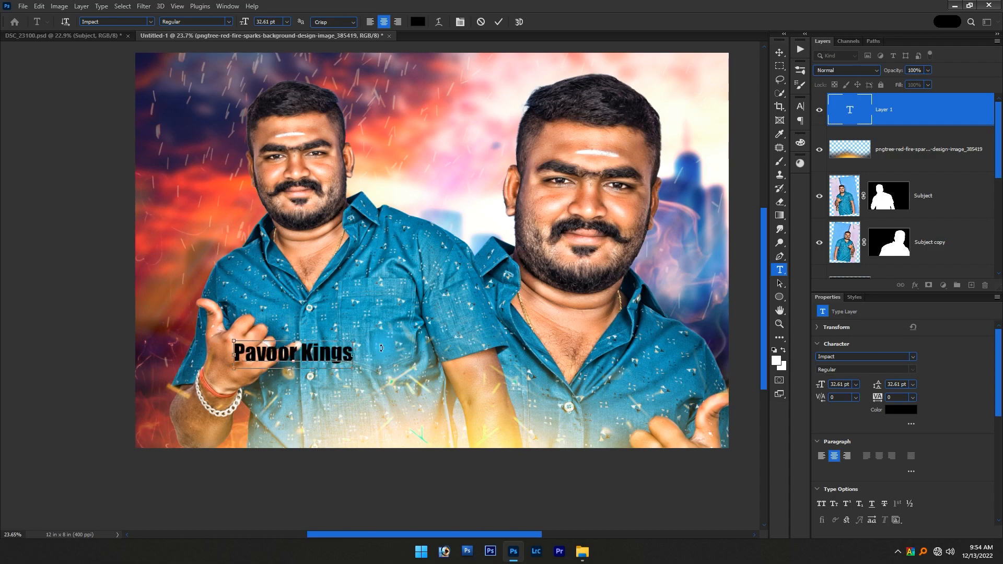
{"action": "key", "text": "ctrl+Return"}
Enlarge the title to about 106.34 pt across the lower part of the composite and tilt it about 3.7° counter-clockwise
{"action": "key", "text": "v"}
{"action": "left_click_drag", "start_coordinate": [360, 354], "coordinate": [626, 358]}
{"action": "left_click_drag", "start_coordinate": [540, 368], "coordinate": [581, 421]}
{"action": "key", "text": "Return"}
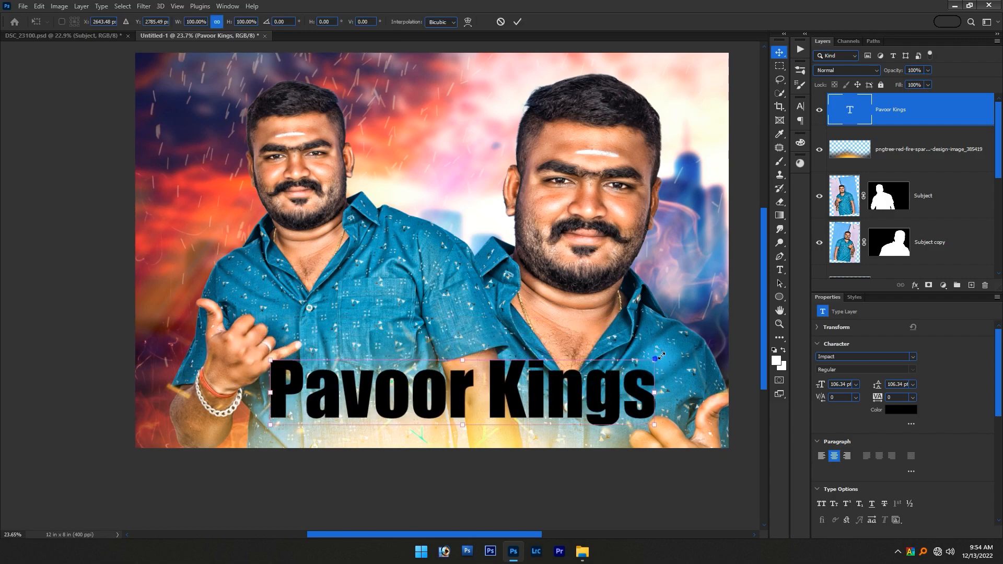
{"action": "left_click_drag", "start_coordinate": [658, 362], "coordinate": [667, 338]}
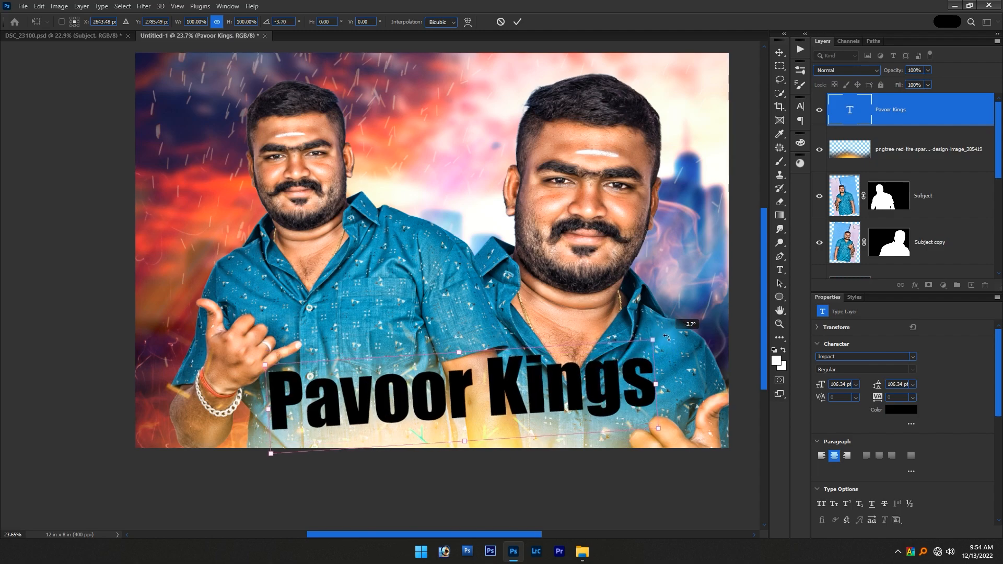
{"action": "key", "text": "Return"}
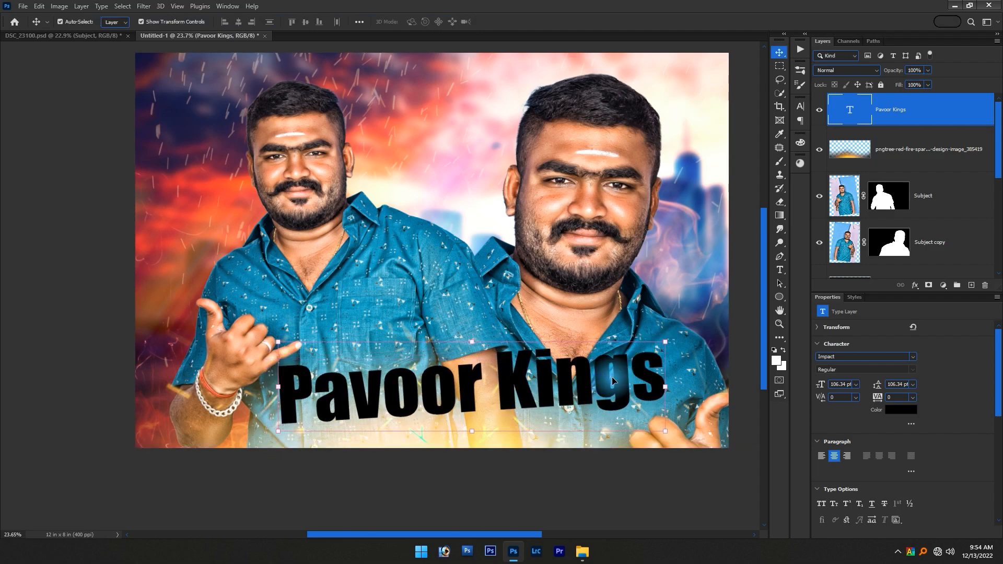
Set the title's text color to white (#ffffff)
{"action": "left_click", "coordinate": [898, 412]}
{"action": "left_click_drag", "start_coordinate": [636, 218], "coordinate": [583, 153]}
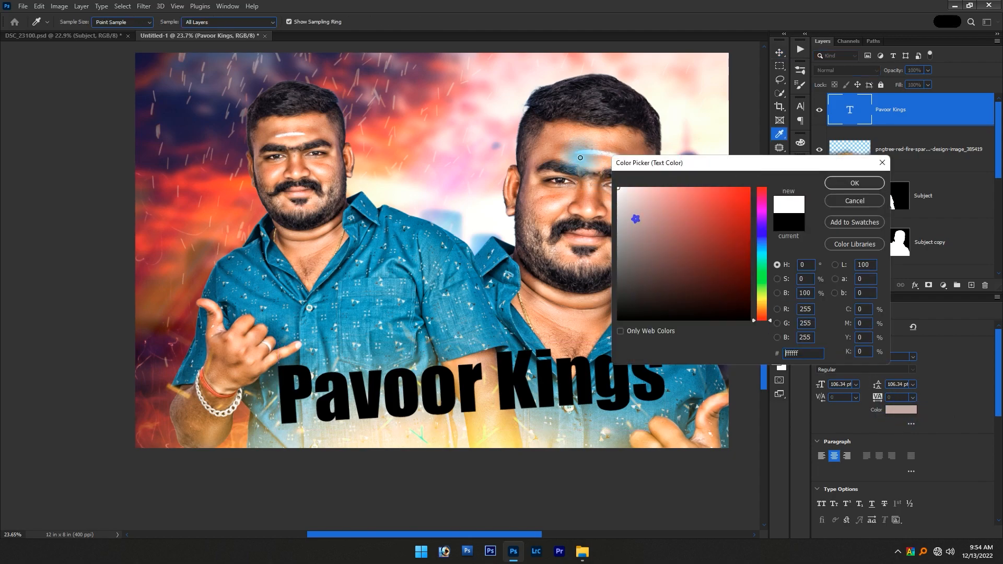
{"action": "key", "text": "Return"}
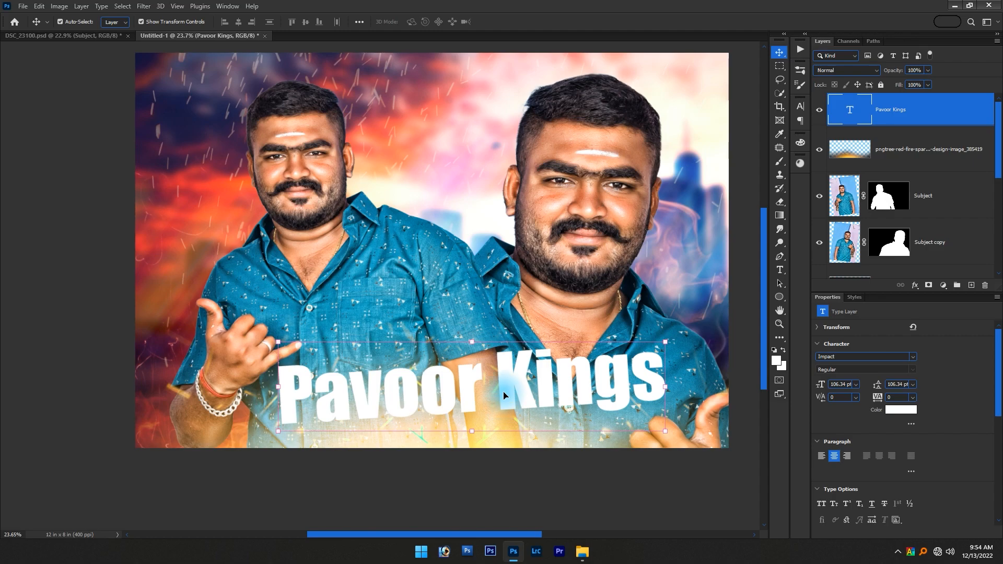
Give the title a black Multiply drop shadow with 72% opacity, 0 px distance, 47% spread and 136 px size
{"action": "double_click", "coordinate": [948, 118]}
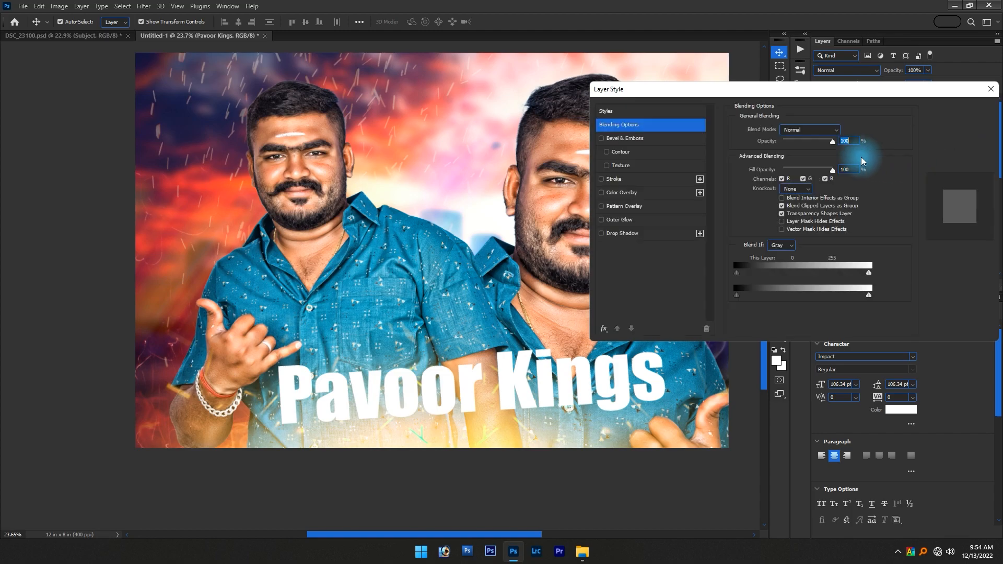
{"action": "left_click", "coordinate": [625, 234]}
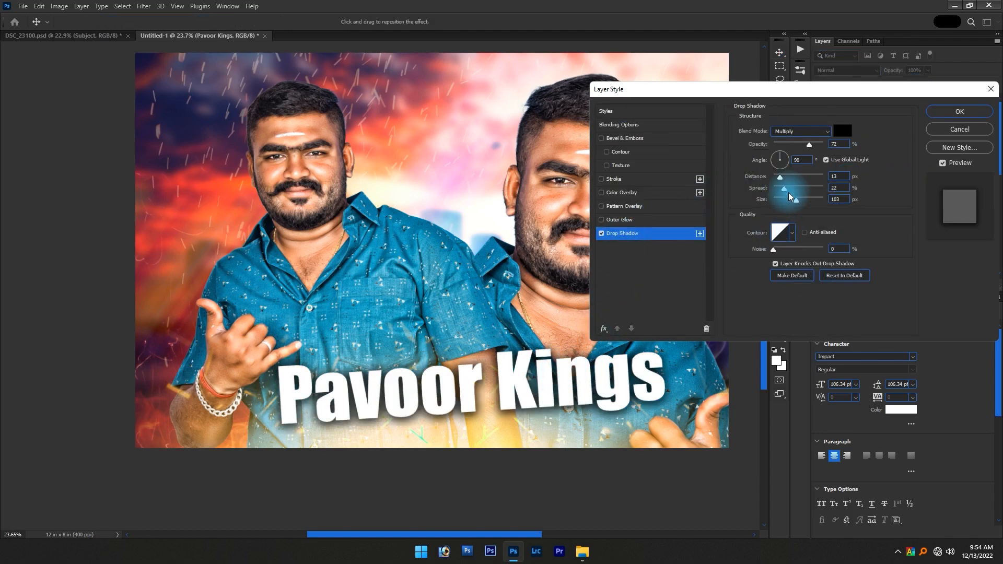
{"action": "left_click_drag", "start_coordinate": [777, 180], "coordinate": [801, 191]}
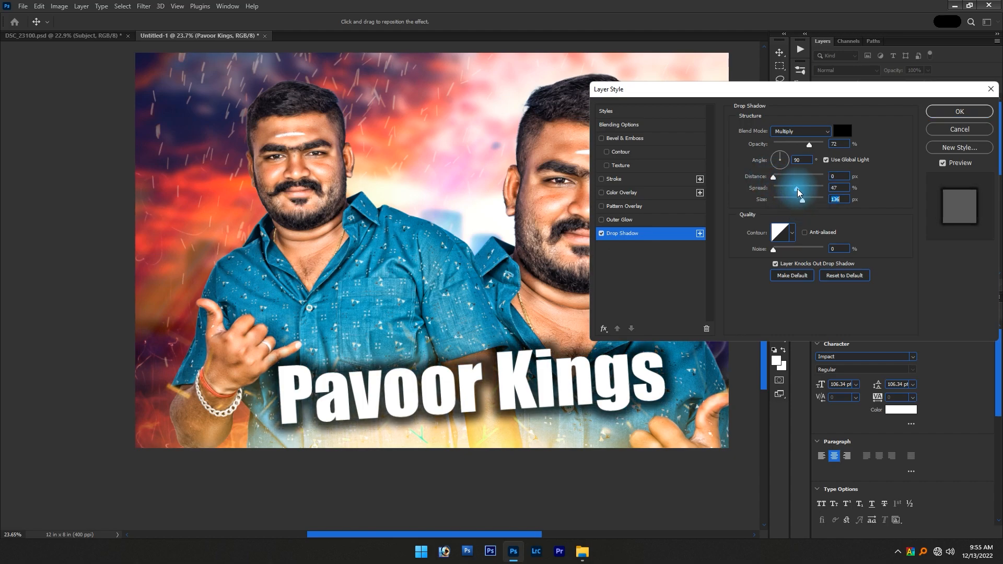
{"action": "left_click", "coordinate": [797, 192]}
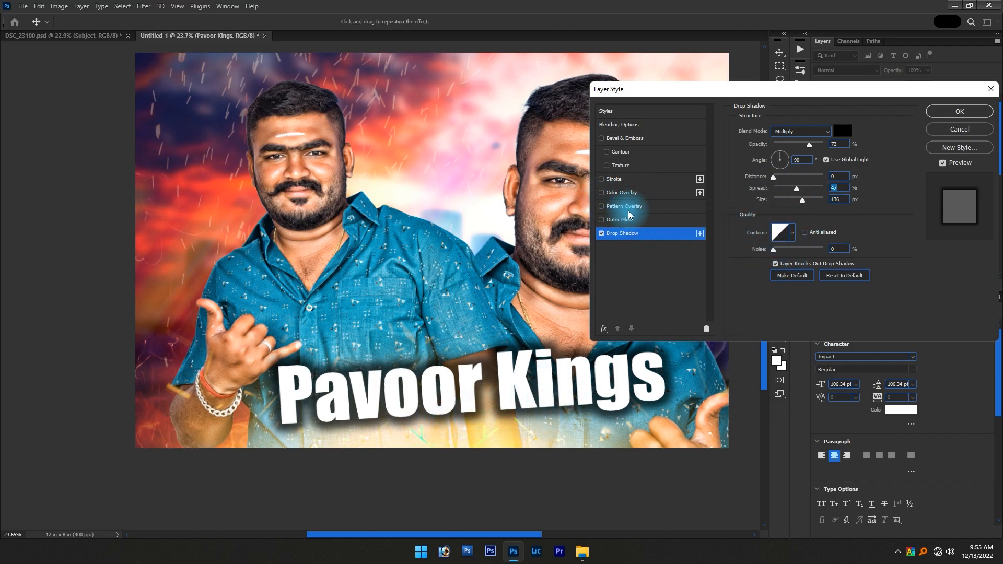
Add a Smooth Inner Bevel to the title with 100% depth and 9 px size, and check the letter edges up close
{"action": "left_click", "coordinate": [619, 139]}
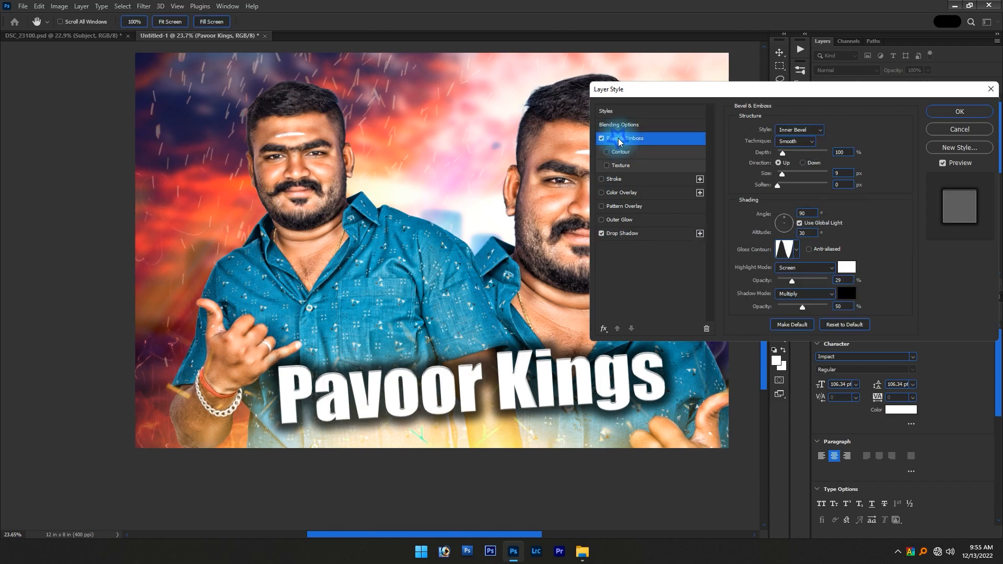
{"action": "left_click", "coordinate": [343, 407], "text": "ctrl"}
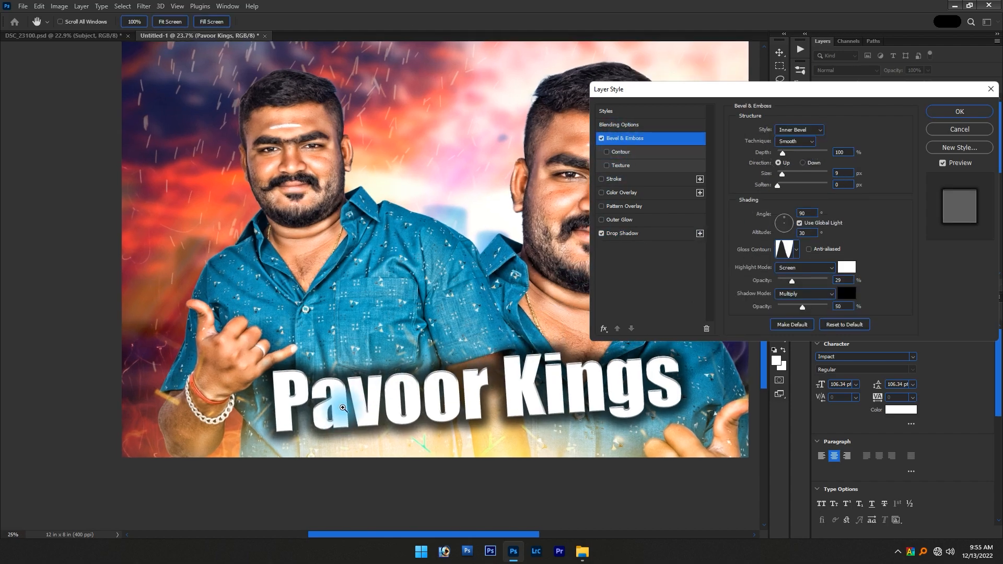
{"action": "key", "text": "ctrl+plus"}
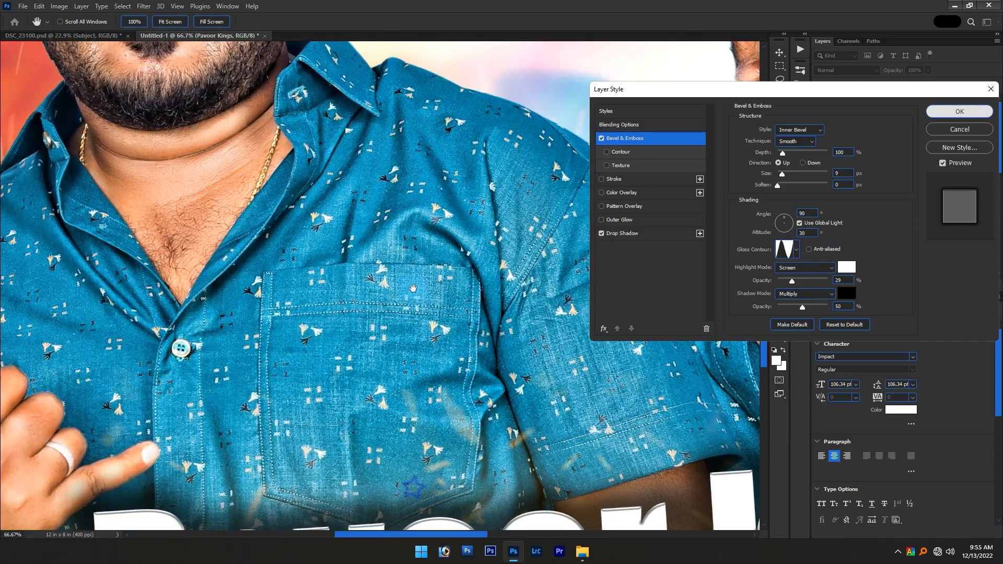
{"action": "scroll", "coordinate": [404, 341], "scroll_direction": "down", "scroll_amount": 4}
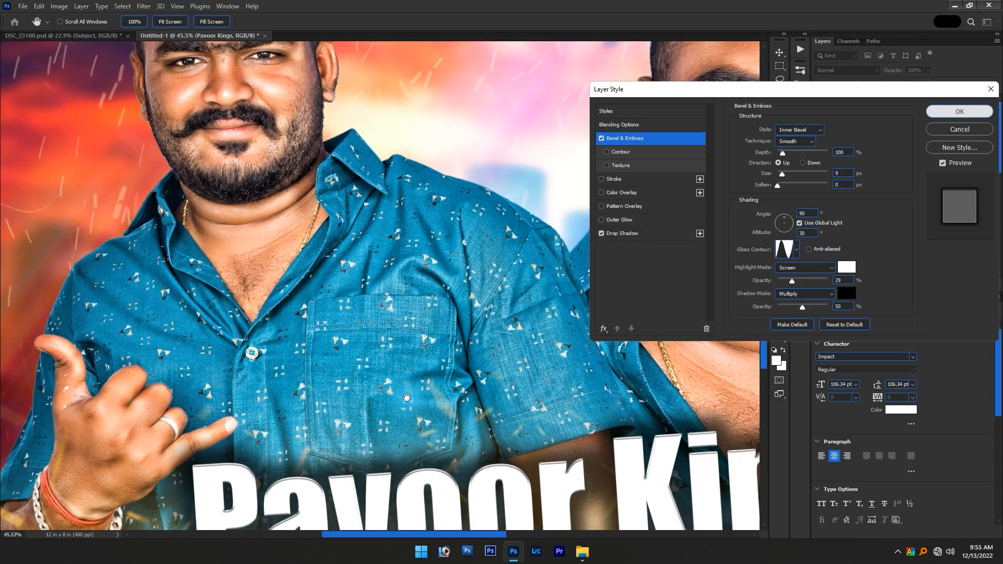
{"action": "key", "text": "Return"}
{"action": "scroll", "coordinate": [444, 450], "scroll_direction": "down", "scroll_amount": 1}
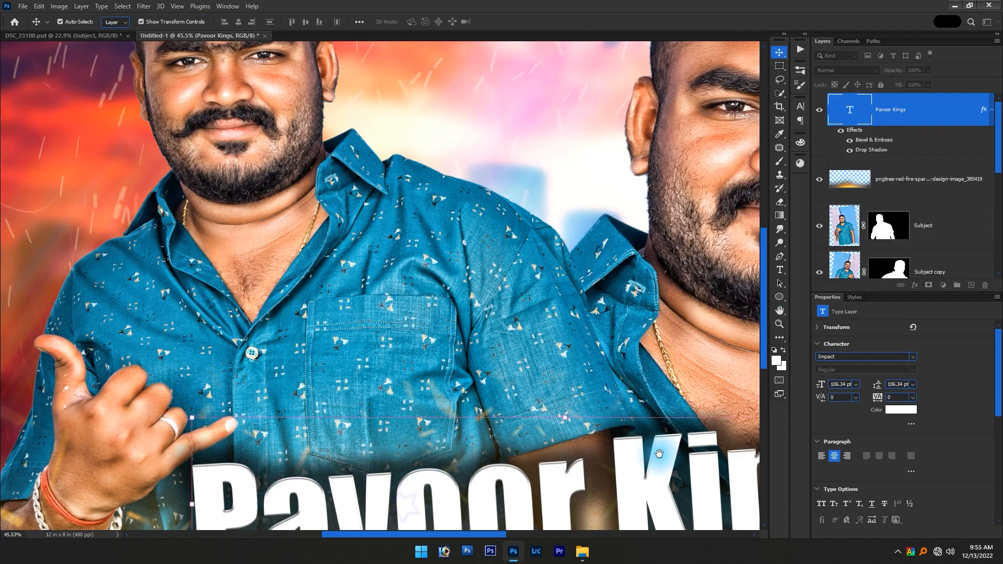
{"action": "scroll", "coordinate": [359, 424], "scroll_direction": "up", "scroll_amount": 4}
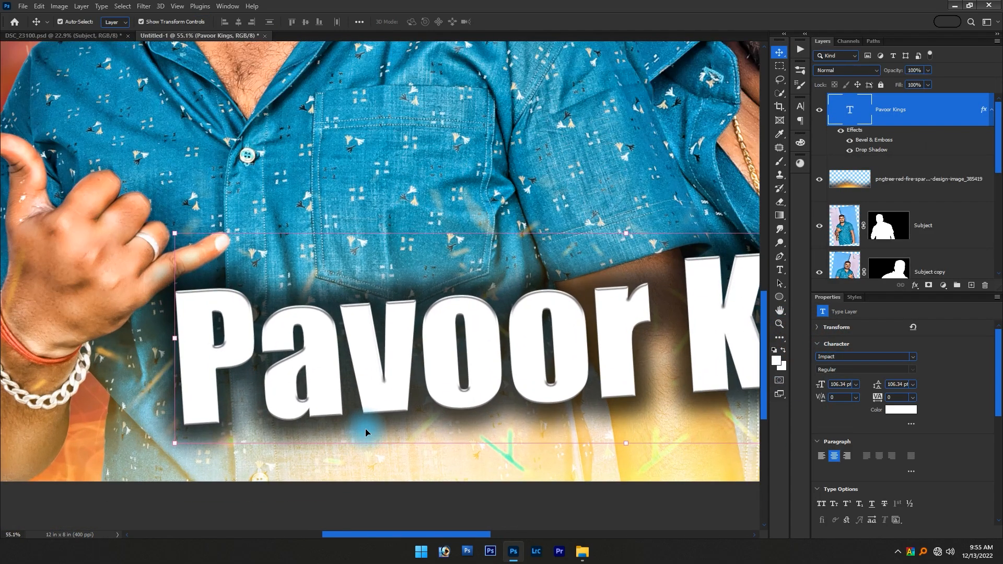
Try several gloss contours for the title's Bevel & Emboss and return to the original contour
{"action": "double_click", "coordinate": [876, 139]}
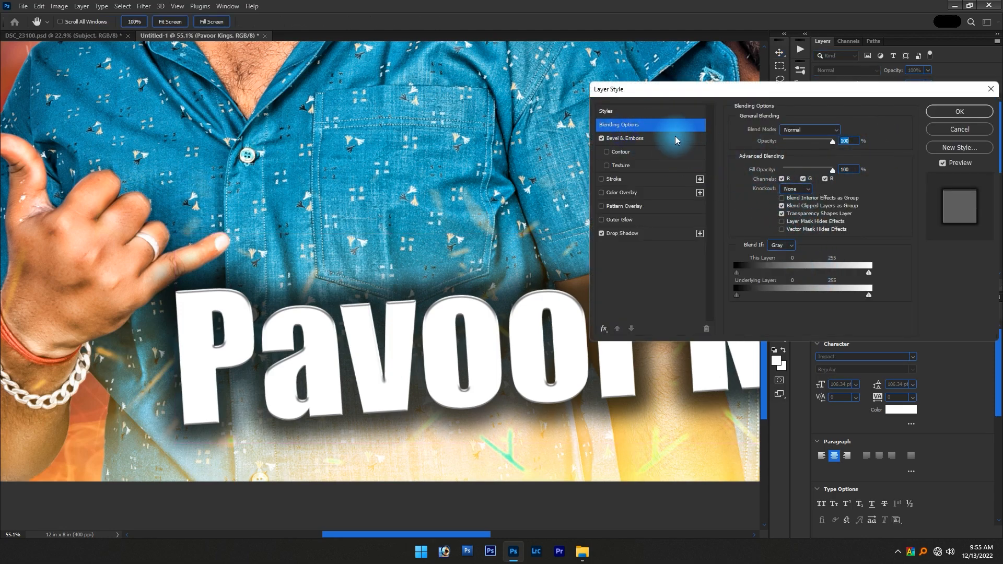
{"action": "left_click", "coordinate": [645, 138]}
{"action": "left_click", "coordinate": [797, 250]}
{"action": "left_click", "coordinate": [765, 273]}
{"action": "left_click", "coordinate": [786, 278]}
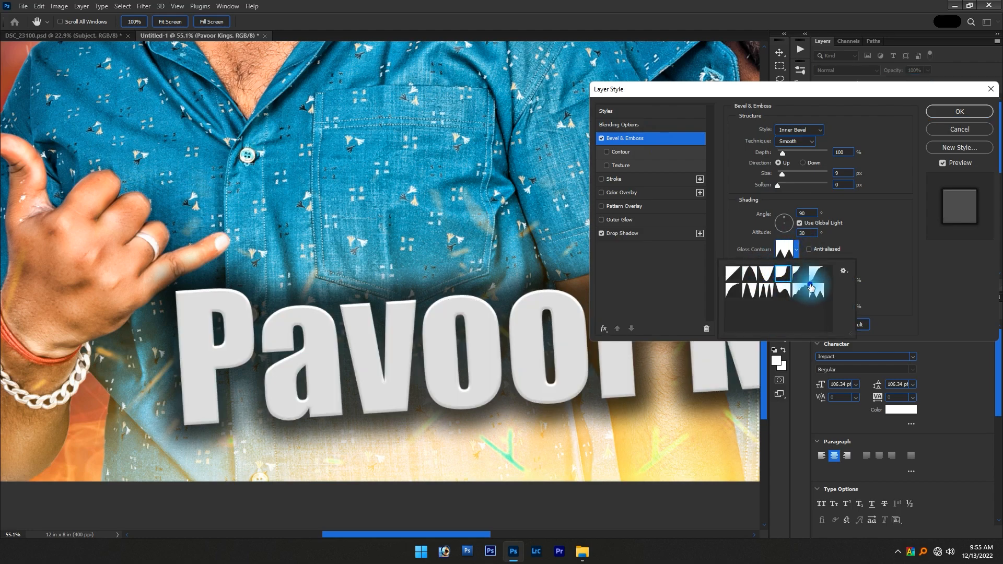
{"action": "left_click", "coordinate": [810, 287]}
{"action": "left_click", "coordinate": [766, 289]}
{"action": "left_click", "coordinate": [749, 292]}
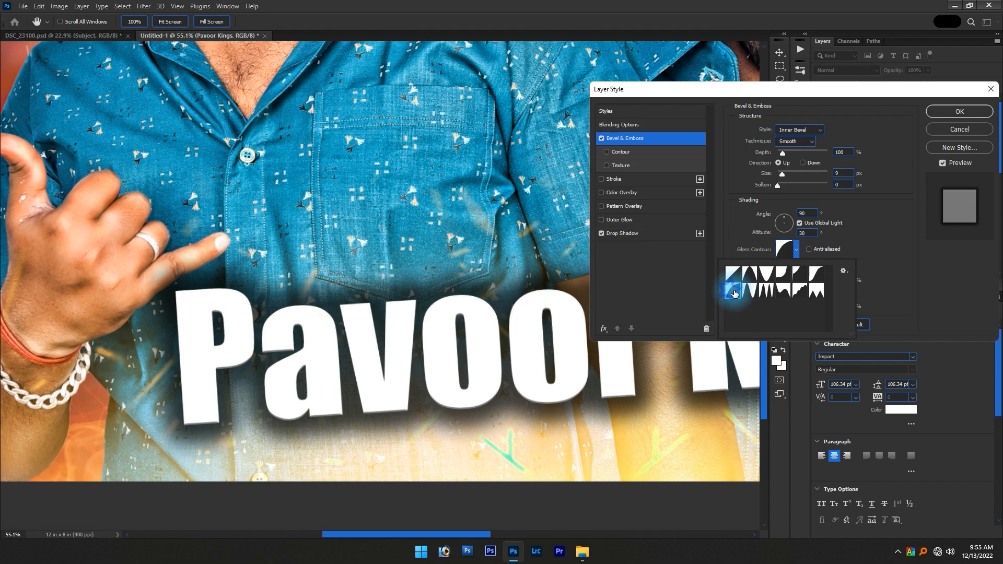
{"action": "left_click", "coordinate": [749, 290]}
{"action": "left_click", "coordinate": [799, 273]}
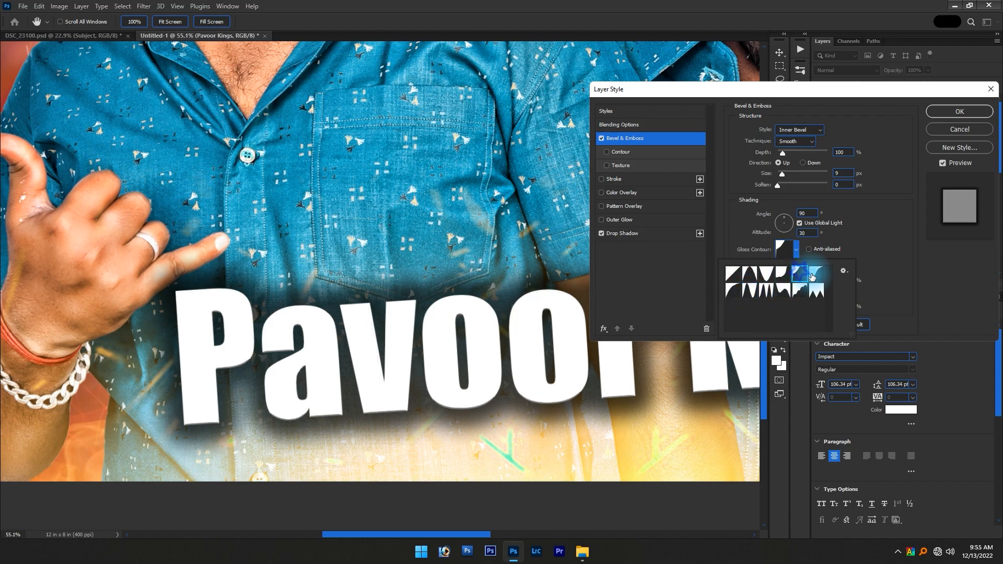
{"action": "left_click", "coordinate": [813, 275]}
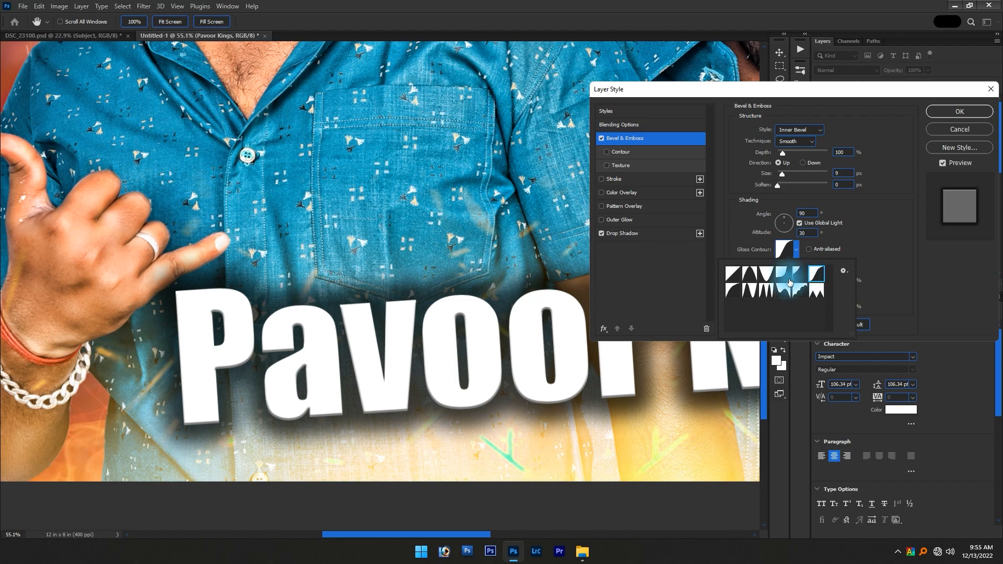
{"action": "left_click", "coordinate": [748, 291]}
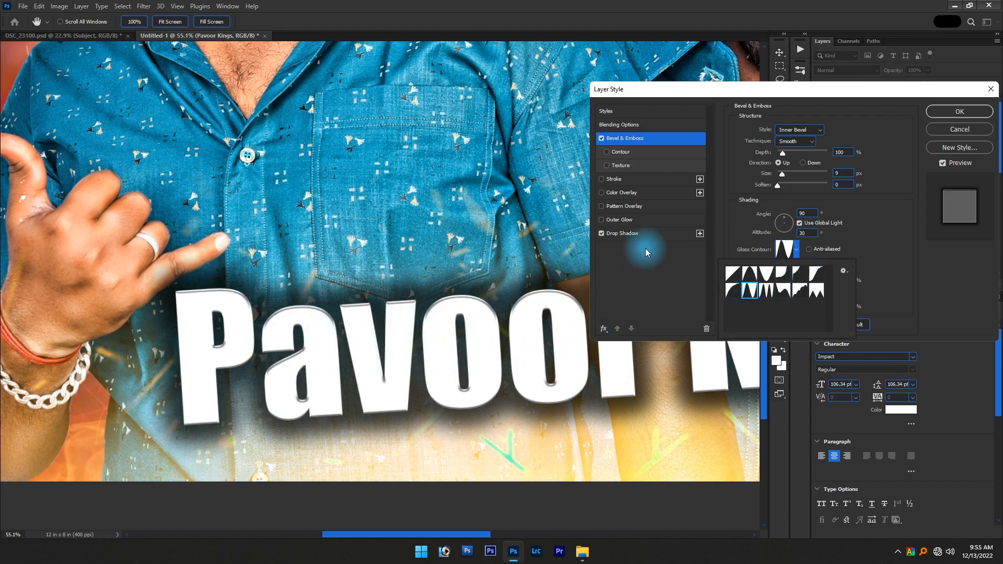
{"action": "left_click", "coordinate": [958, 111]}
Duplicate the title layer and set the copy's text color to yellow with a Y value of 100%
{"action": "key", "text": "ctrl+0"}
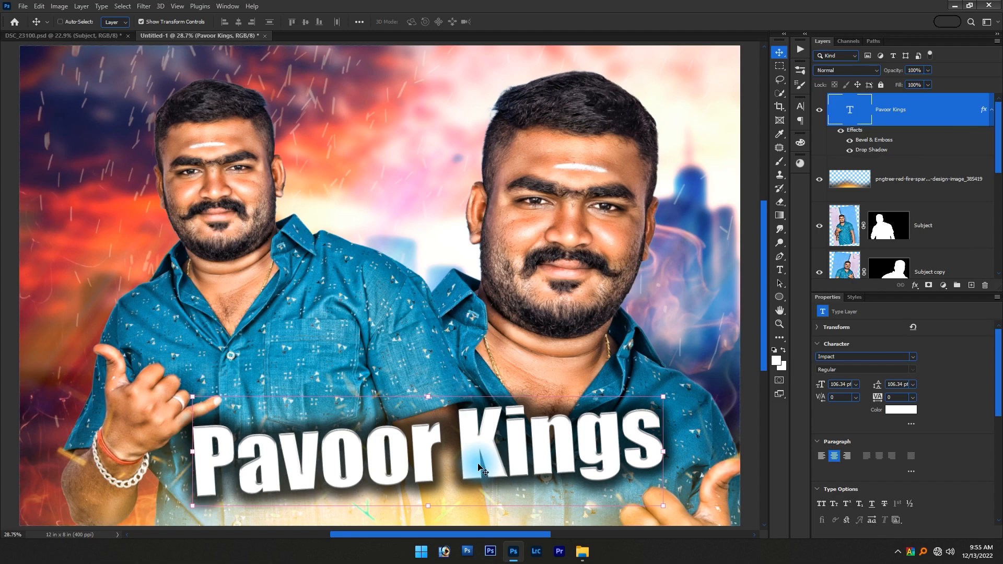
{"action": "key", "text": "ctrl+j"}
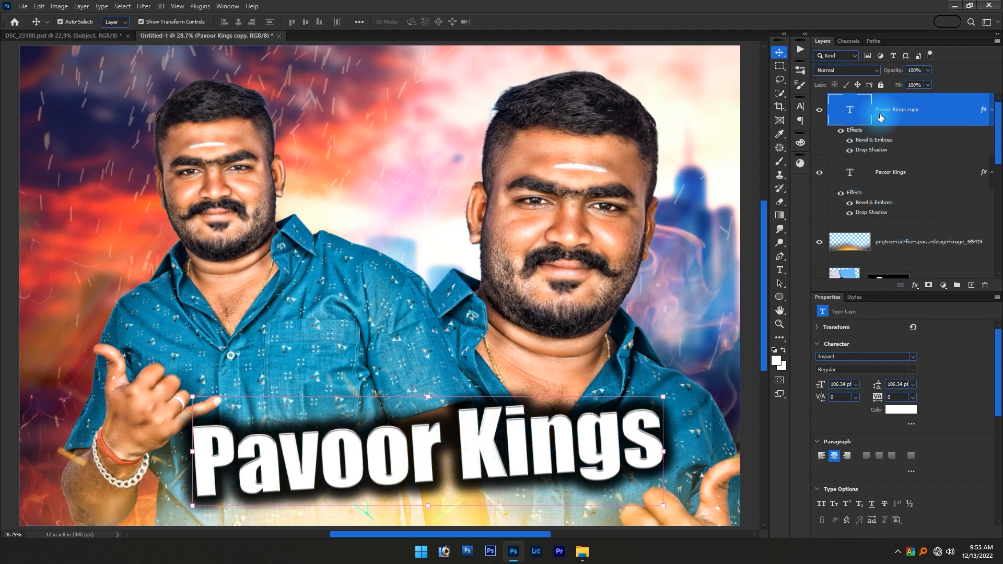
{"action": "left_click", "coordinate": [901, 410]}
{"action": "left_click", "coordinate": [862, 337]}
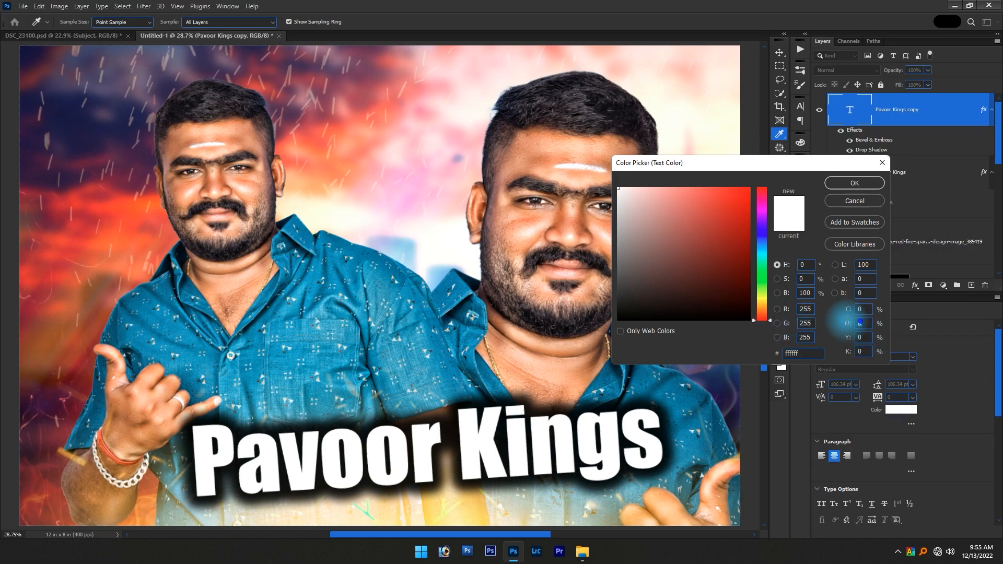
{"action": "type", "text": "100"}
{"action": "key", "text": "Return"}
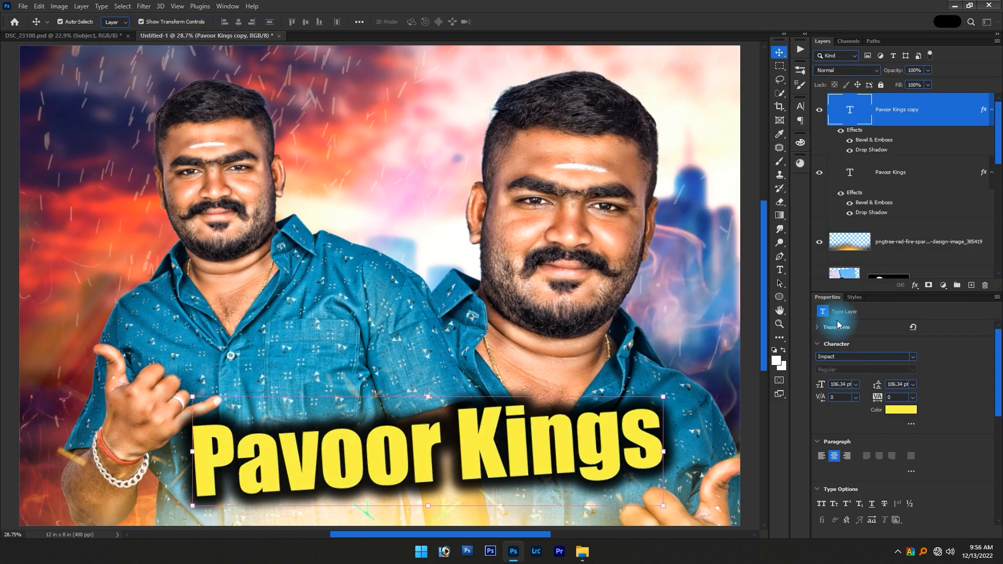
Offset the yellow title copy slightly to the right and down from the white title
{"action": "key", "text": "shift+Right"}
{"action": "key", "text": "shift+Right"}
{"action": "key", "text": "shift+Right"}
{"action": "key", "text": "shift+Right"}
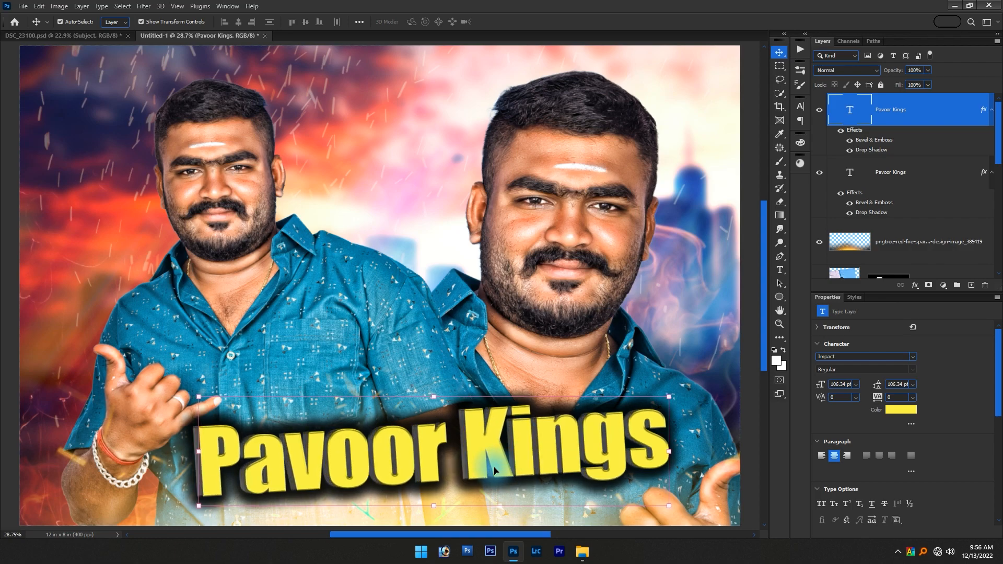
{"action": "key", "text": "shift+Down"}
{"action": "key", "text": "shift+Down"}
{"action": "key", "text": "shift+Down"}
{"action": "key", "text": "shift+Down"}
{"action": "key", "text": "shift+Down"}
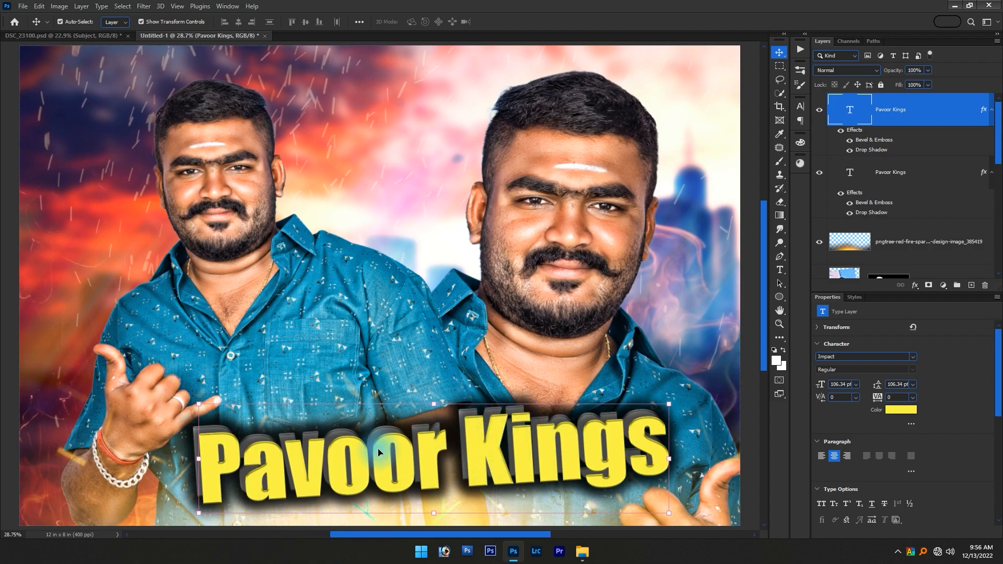
Undo the yellow title copy and its offset, leaving only the white title layer
{"action": "left_click", "coordinate": [390, 266]}
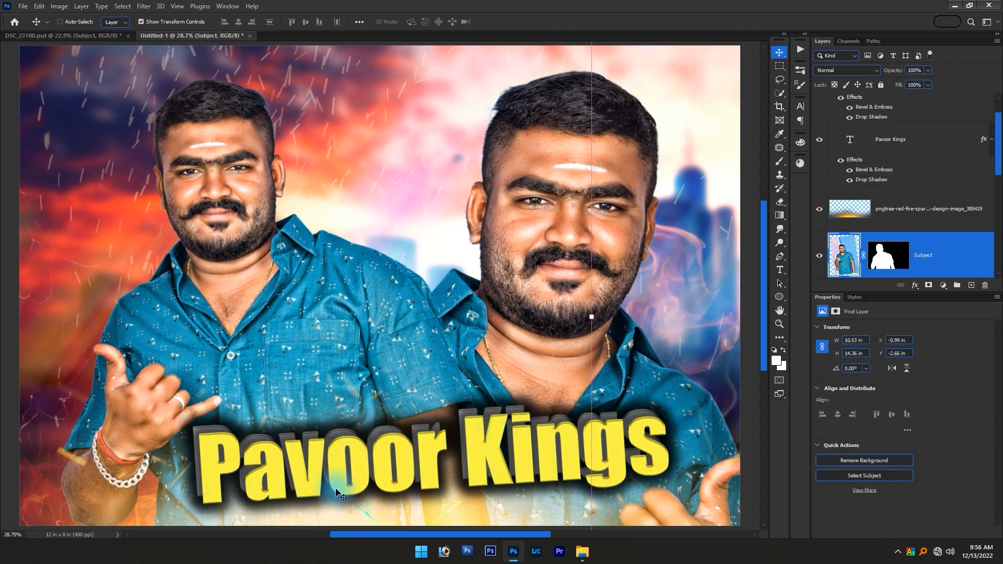
{"action": "key", "text": "ctrl+z"}
{"action": "key", "text": "ctrl+z"}
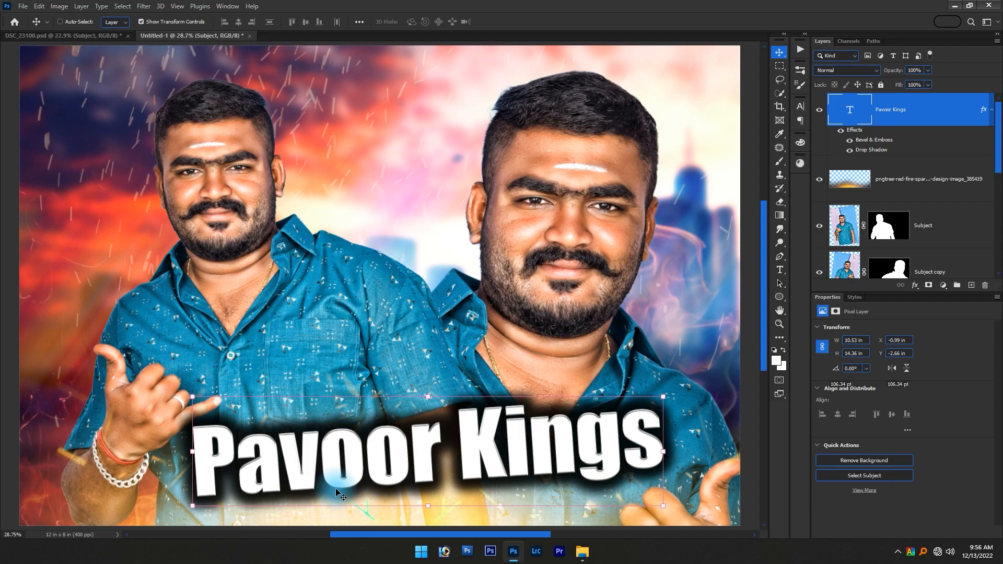
Tighten the white title's drop shadow by setting its spread to about 31% and reducing its size
{"action": "double_click", "coordinate": [870, 150]}
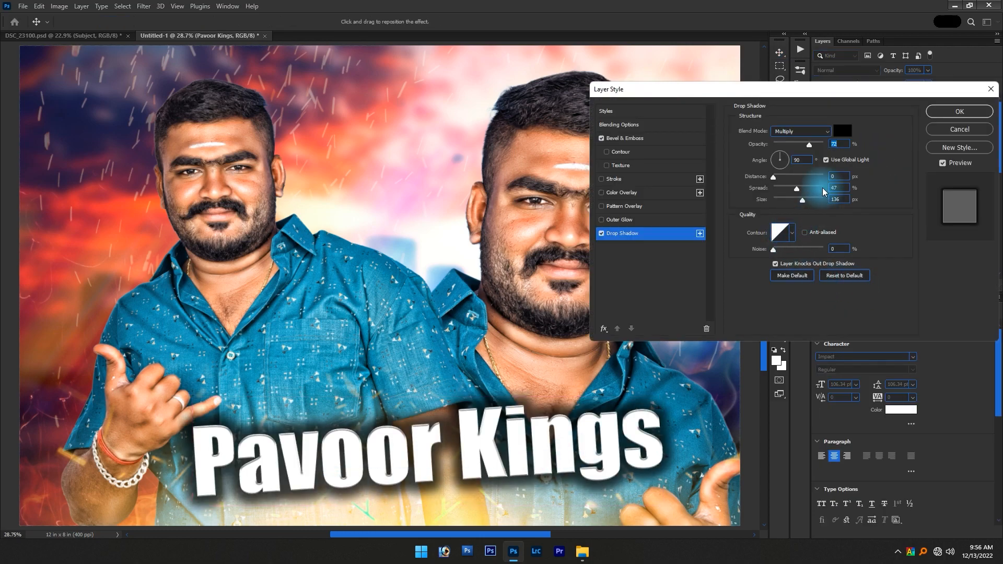
{"action": "left_click", "coordinate": [785, 186]}
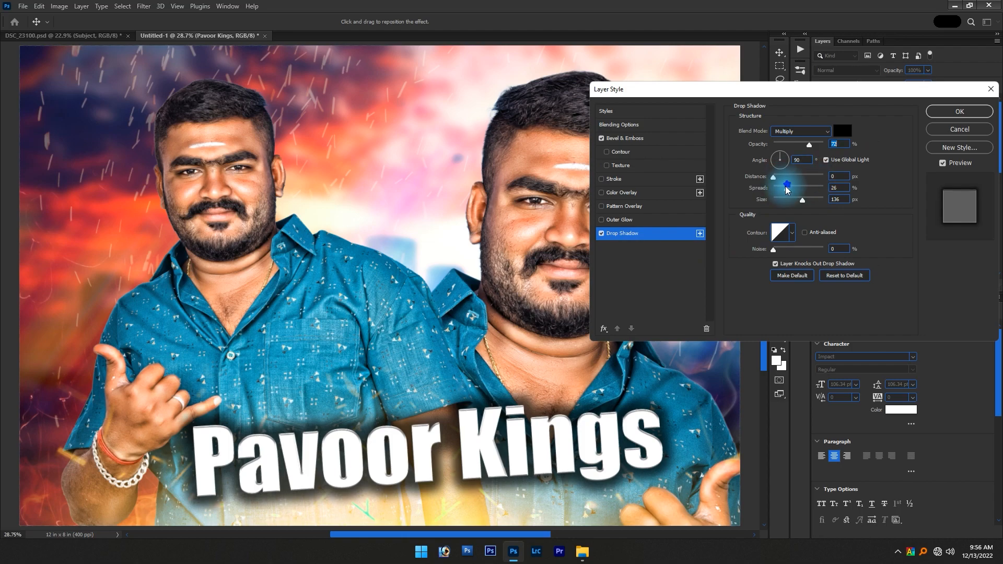
{"action": "left_click", "coordinate": [791, 187]}
{"action": "left_click", "coordinate": [797, 199]}
{"action": "left_click", "coordinate": [789, 188]}
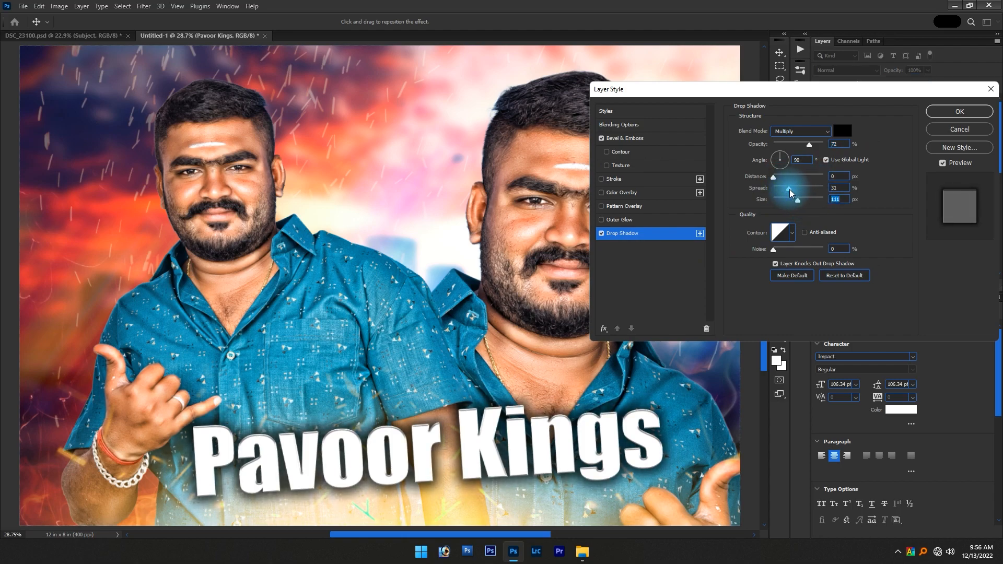
{"action": "left_click", "coordinate": [798, 200]}
{"action": "left_click", "coordinate": [794, 202]}
{"action": "key", "text": "Return"}
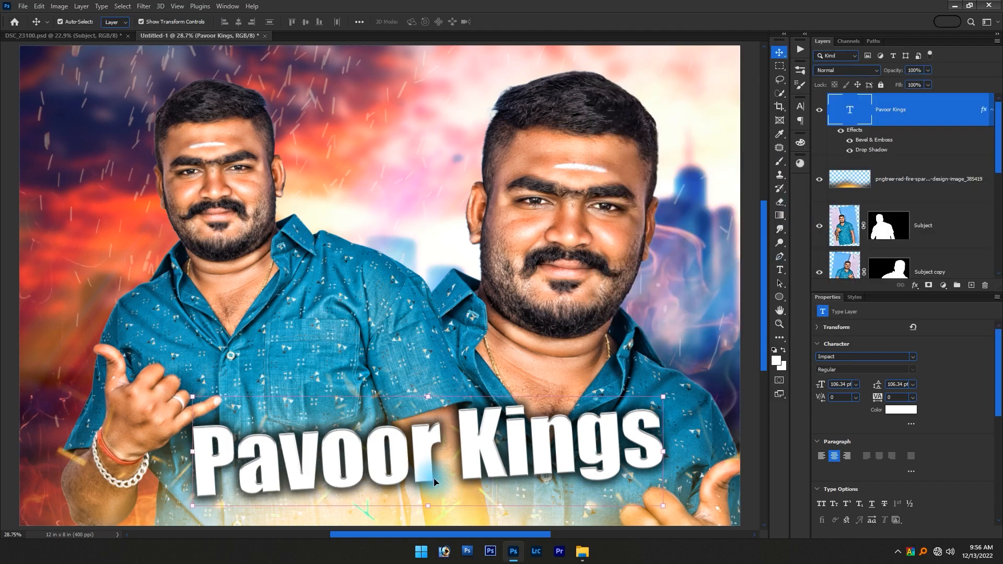
Duplicate the white title layer and set the copy's text color to yellow with a Y value of 100%
{"action": "key", "text": "ctrl+j"}
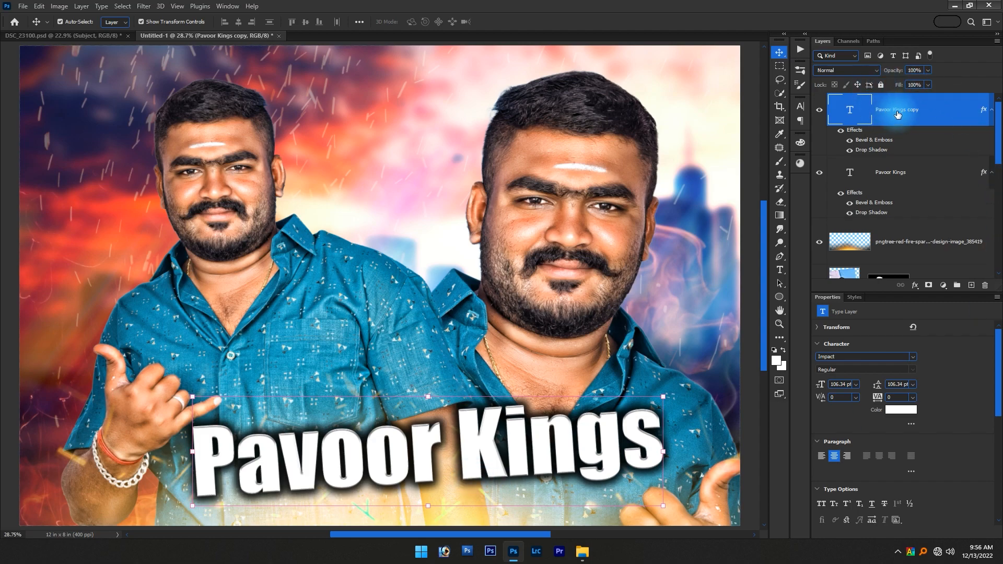
{"action": "left_click", "coordinate": [901, 410]}
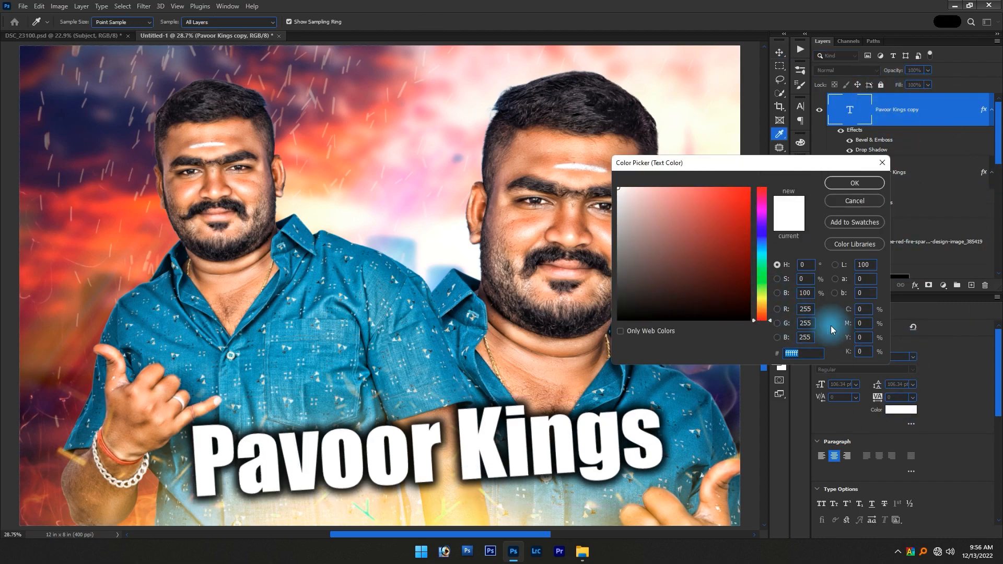
{"action": "left_click", "coordinate": [866, 309]}
{"action": "key", "text": "Tab"}
{"action": "key", "text": "Tab"}
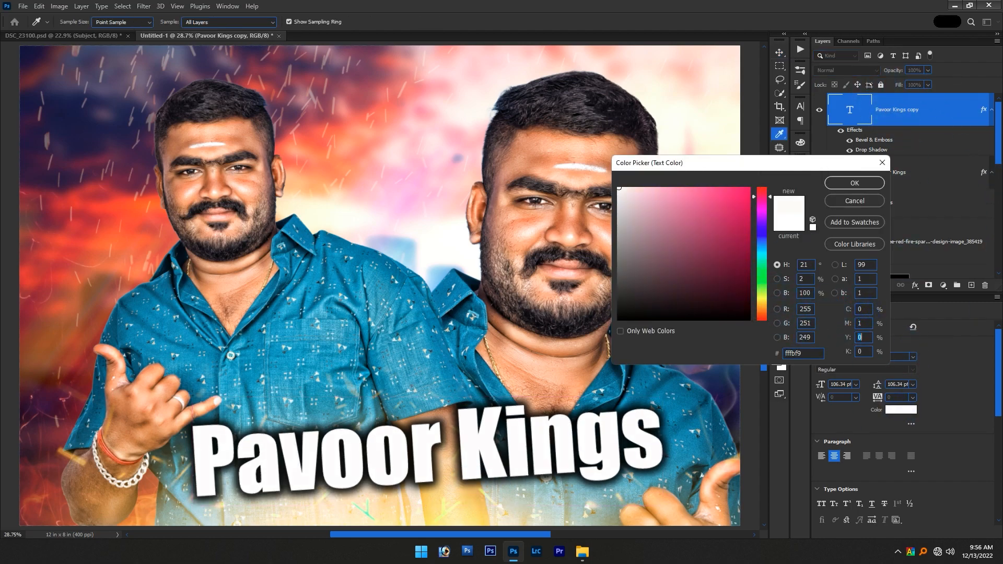
{"action": "type", "text": "100"}
{"action": "key", "text": "Return"}
Try offsetting the yellow title copy slightly to the right and down from the white title
{"action": "key", "text": "shift+Right"}
{"action": "key", "text": "shift+Right"}
{"action": "key", "text": "shift+Down"}
{"action": "key", "text": "shift+Down"}
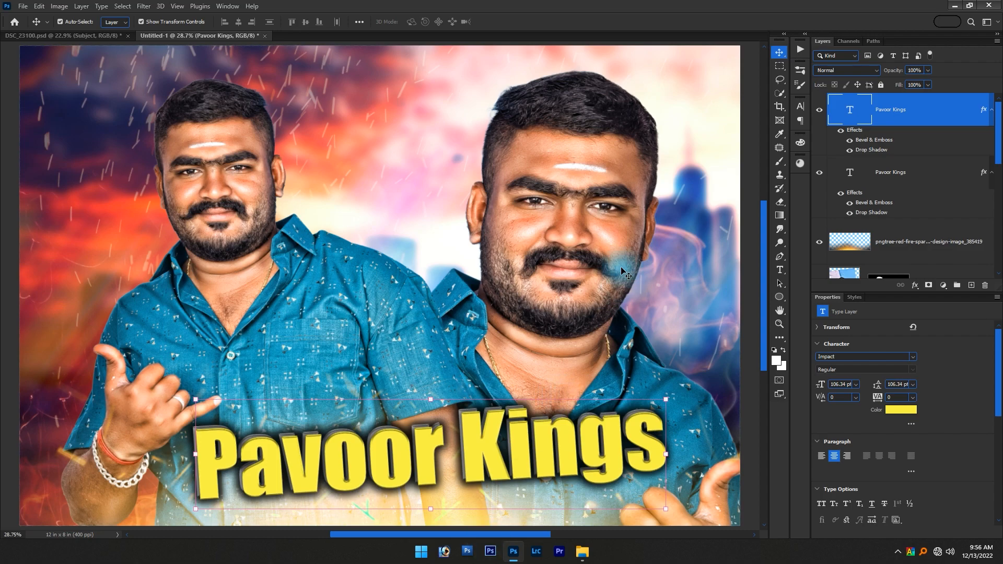
{"action": "left_click", "coordinate": [602, 225]}
{"action": "key", "text": "ctrl+z"}
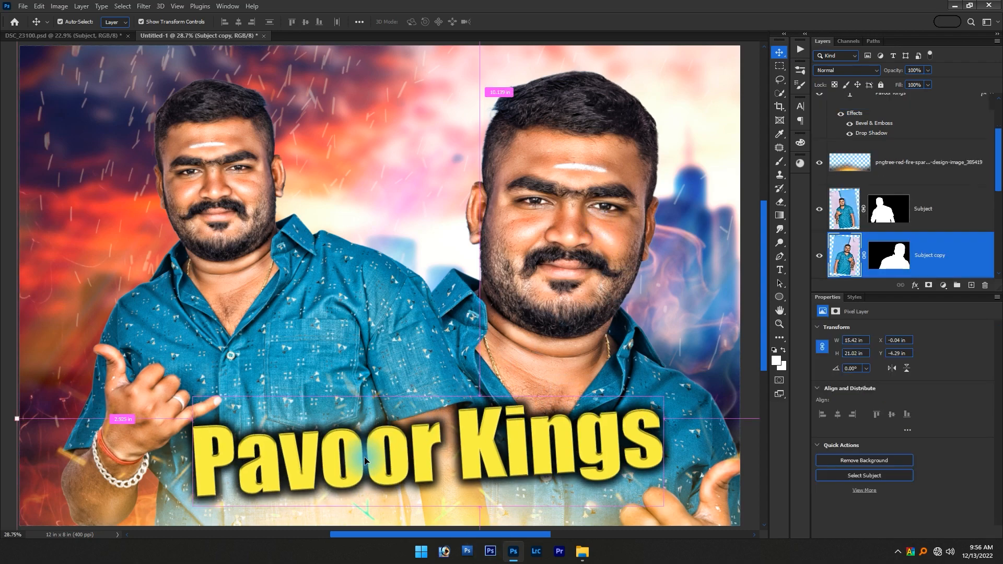
{"action": "key", "text": "shift+Right"}
{"action": "key", "text": "ctrl+z"}
Shift the yellow title copy slightly to the right, keeping it level with the white title underneath
{"action": "left_click", "coordinate": [351, 453]}
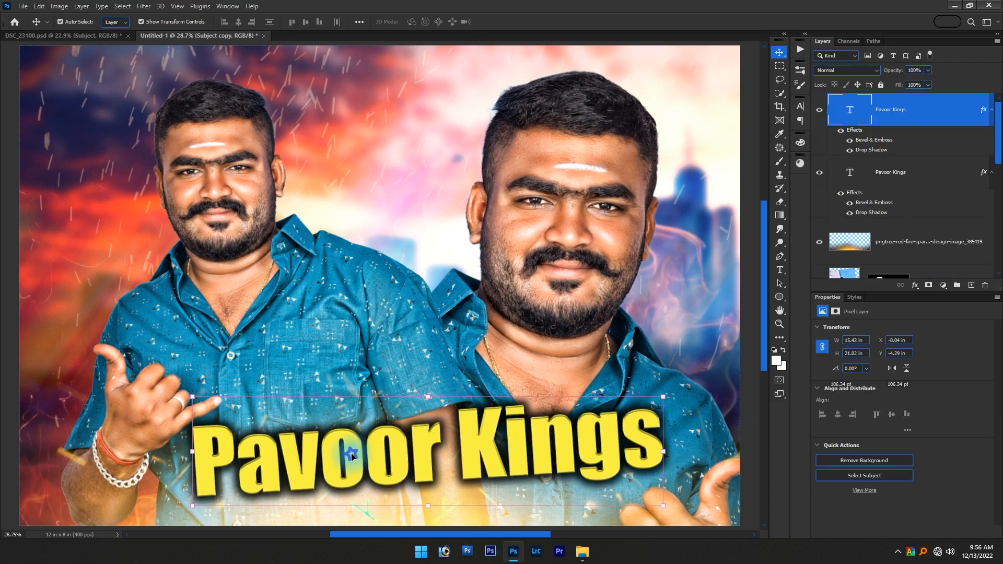
{"action": "key", "text": "shift+Right"}
{"action": "key", "text": "shift+Right"}
{"action": "key", "text": "shift+Right"}
{"action": "key", "text": "shift+Right"}
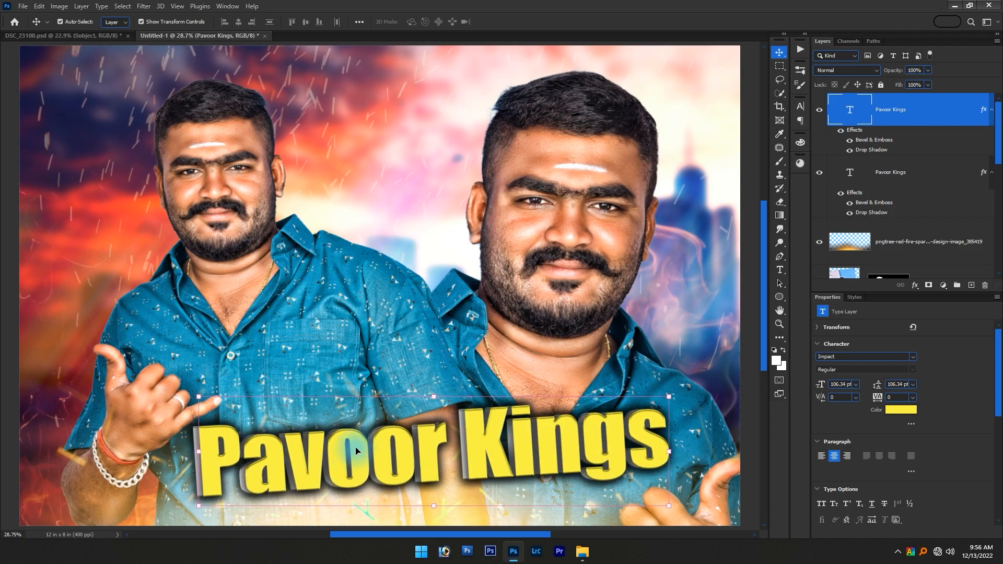
Examine the layered title up close and the whole composite with the panels hidden
{"action": "scroll", "coordinate": [359, 450], "scroll_direction": "down", "scroll_amount": 3}
{"action": "scroll", "coordinate": [361, 452], "scroll_direction": "down", "scroll_amount": 1}
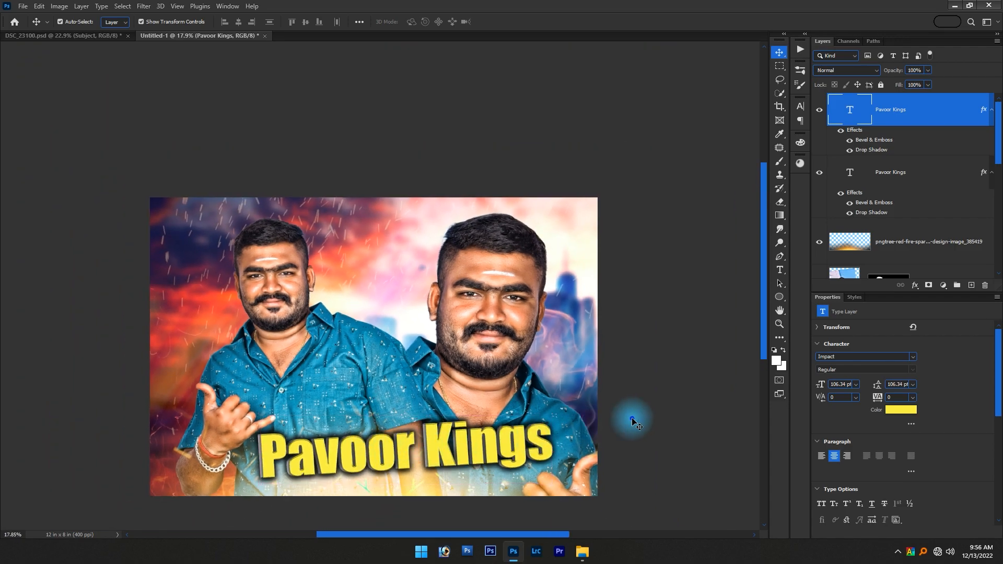
{"action": "left_click", "coordinate": [632, 419]}
{"action": "scroll", "coordinate": [337, 426], "scroll_direction": "up", "scroll_amount": 5}
{"action": "left_click_drag", "start_coordinate": [349, 476], "coordinate": [349, 339]}
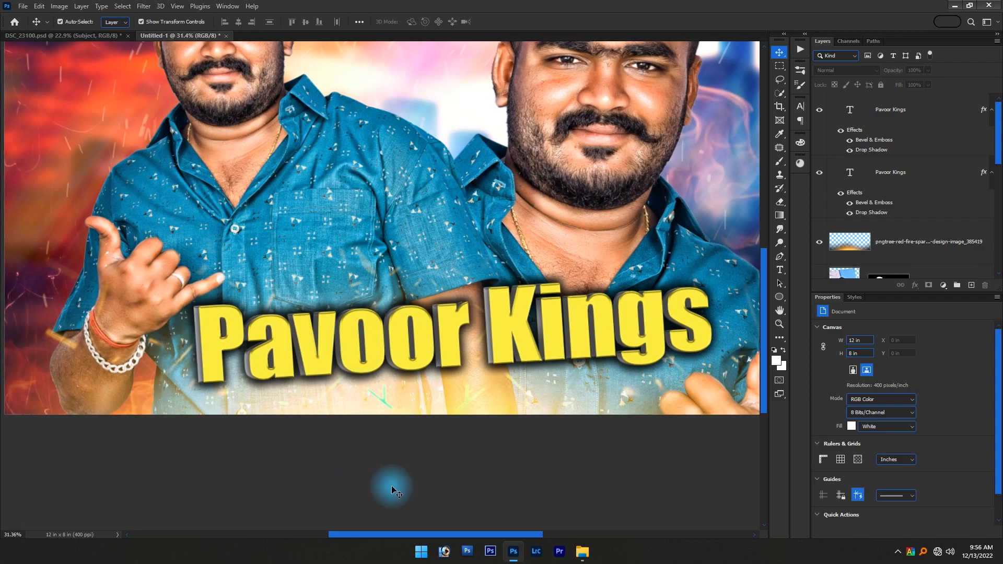
{"action": "scroll", "coordinate": [392, 490], "scroll_direction": "down", "scroll_amount": 3}
{"action": "key", "text": "Tab"}
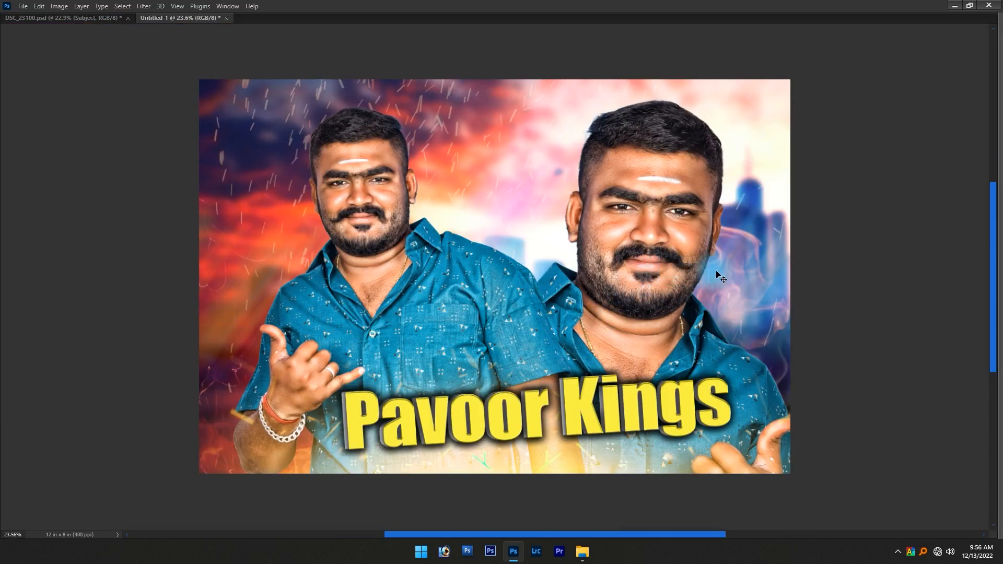
{"action": "key", "text": "Tab"}
Group the yellow and white "Pavoor Kings" title layers together
{"action": "left_click", "coordinate": [915, 114]}
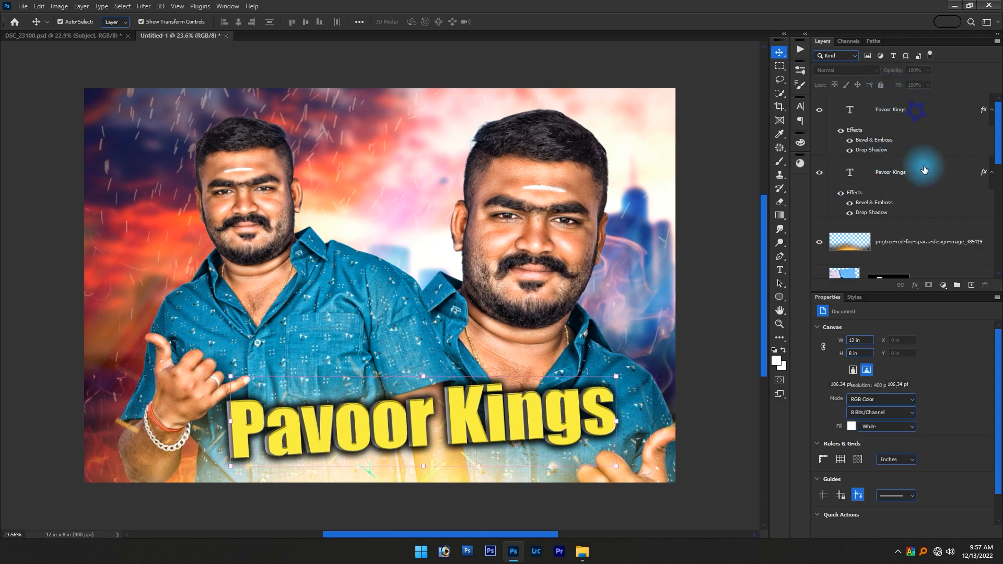
{"action": "left_click", "coordinate": [909, 173], "text": "shift"}
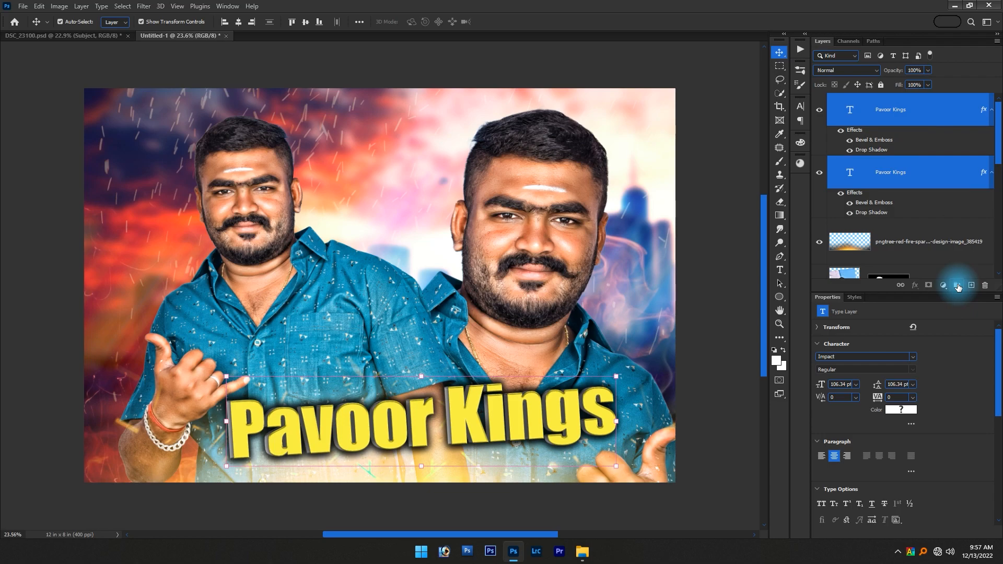
{"action": "left_click", "coordinate": [957, 286]}
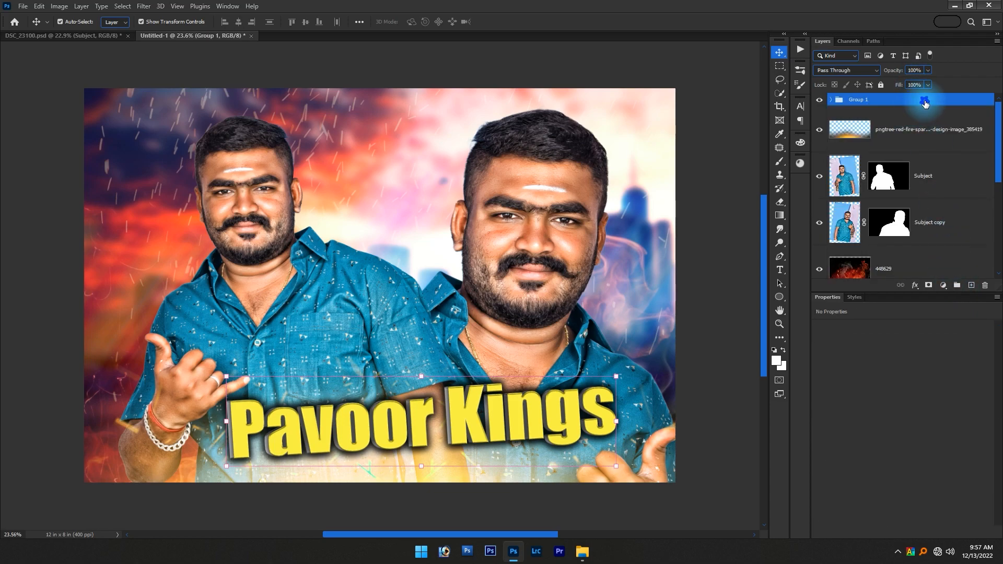
Add a drop shadow to the title group with 5% spread and a size of 158 px
{"action": "double_click", "coordinate": [924, 103]}
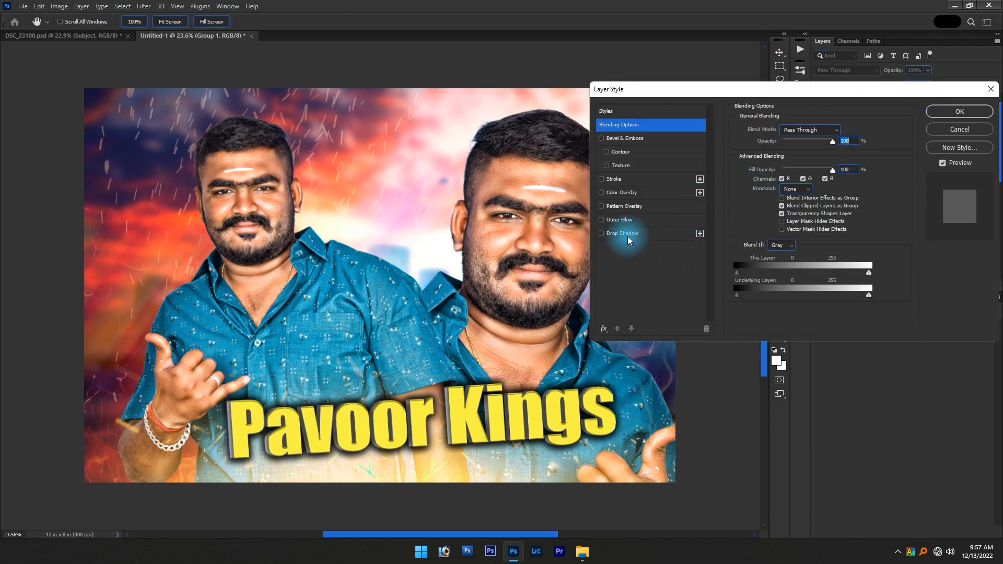
{"action": "left_click", "coordinate": [627, 235]}
{"action": "left_click_drag", "start_coordinate": [789, 190], "coordinate": [807, 200]}
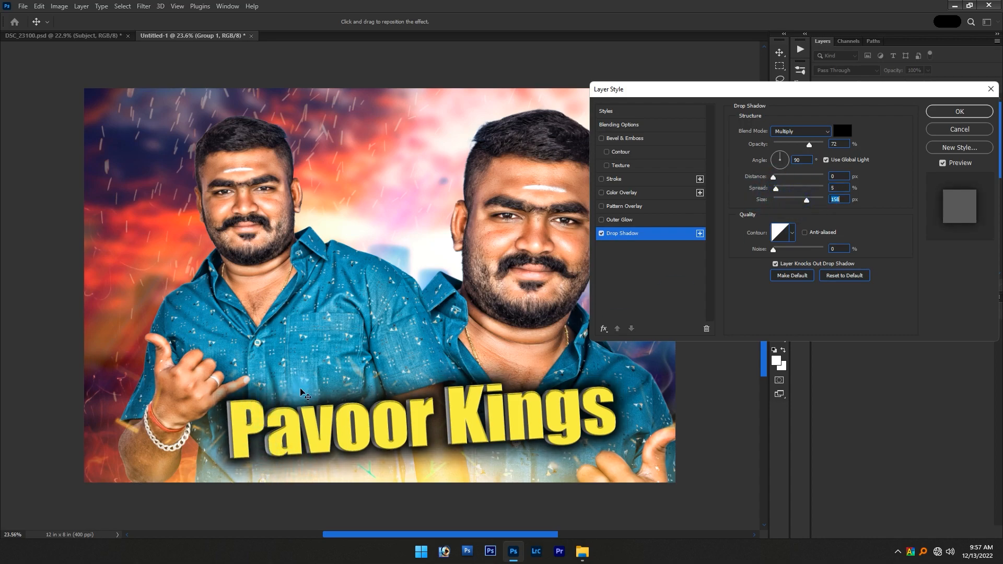
{"action": "key", "text": "Return"}
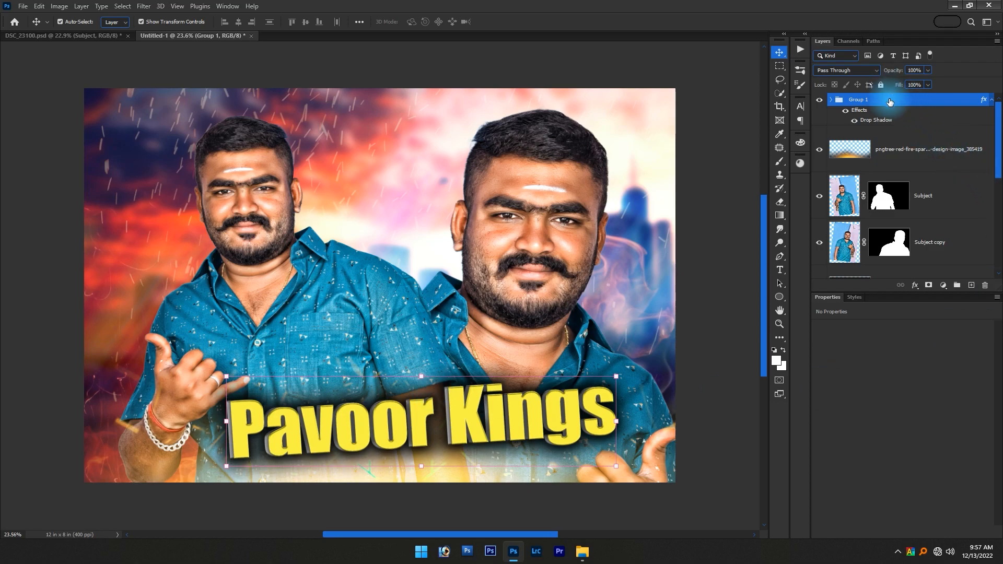
Add a layer mask to the title group and switch to the Polygonal Lasso tool
{"action": "left_click", "coordinate": [928, 286]}
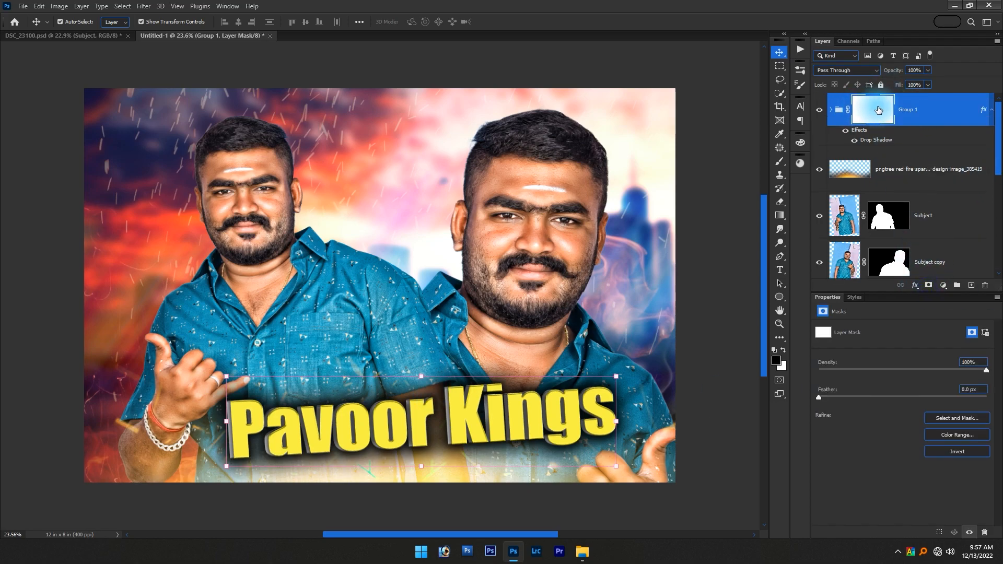
{"action": "scroll", "coordinate": [351, 450], "scroll_direction": "up", "scroll_amount": 5}
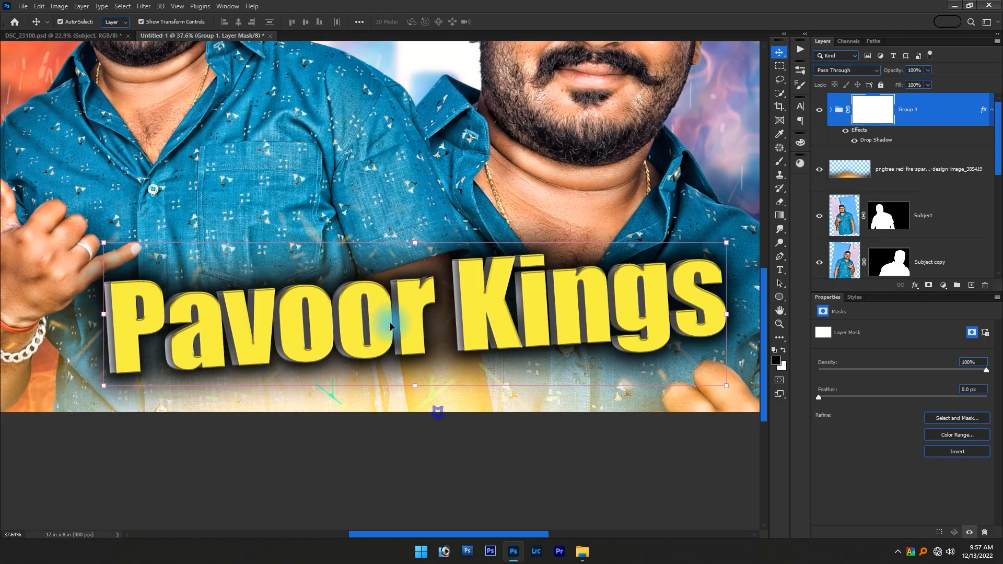
{"action": "key", "text": "l"}
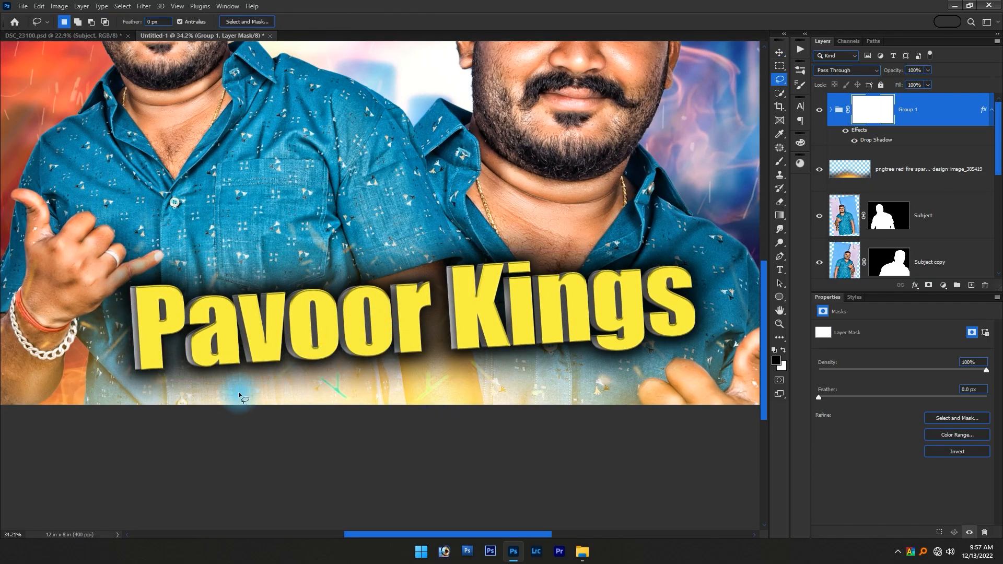
{"action": "right_click", "coordinate": [781, 81]}
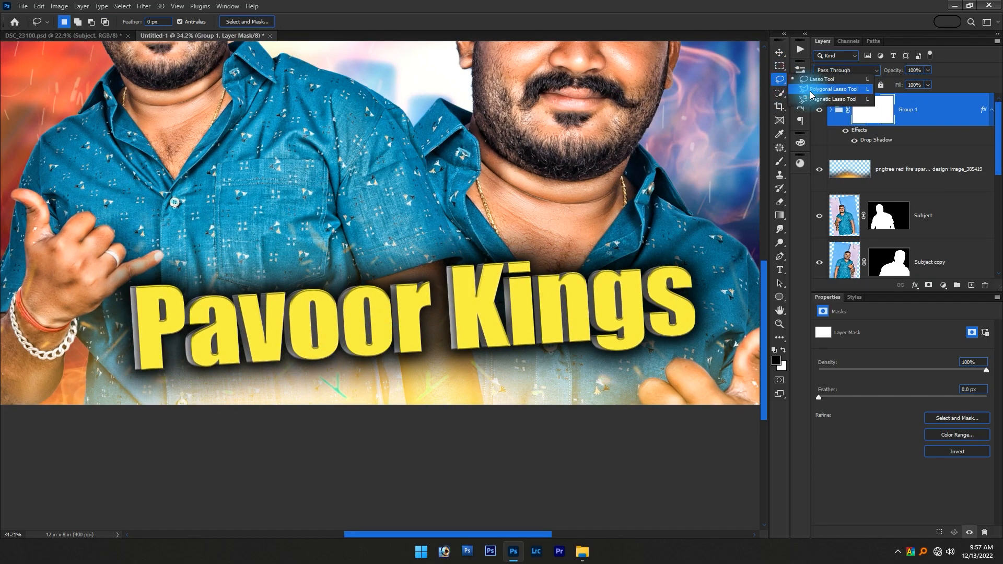
{"action": "left_click", "coordinate": [810, 94]}
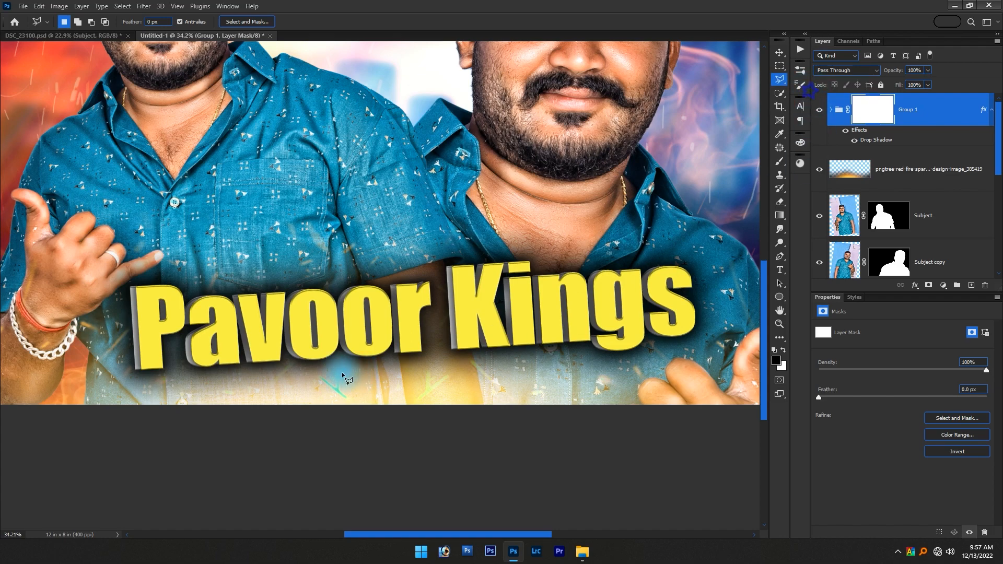
{"action": "left_click", "coordinate": [94, 353]}
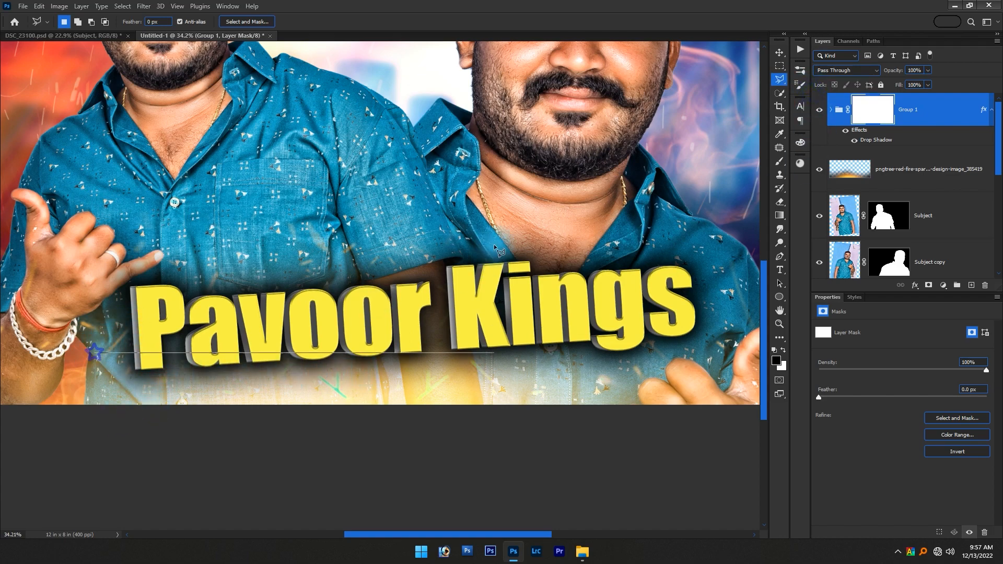
{"action": "left_click", "coordinate": [446, 286]}
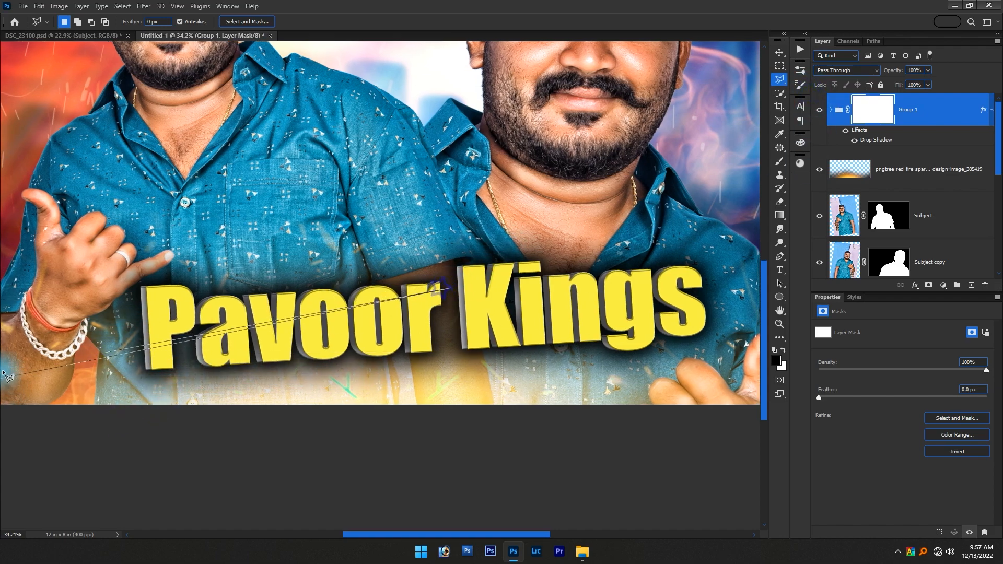
{"action": "left_click", "coordinate": [20, 373]}
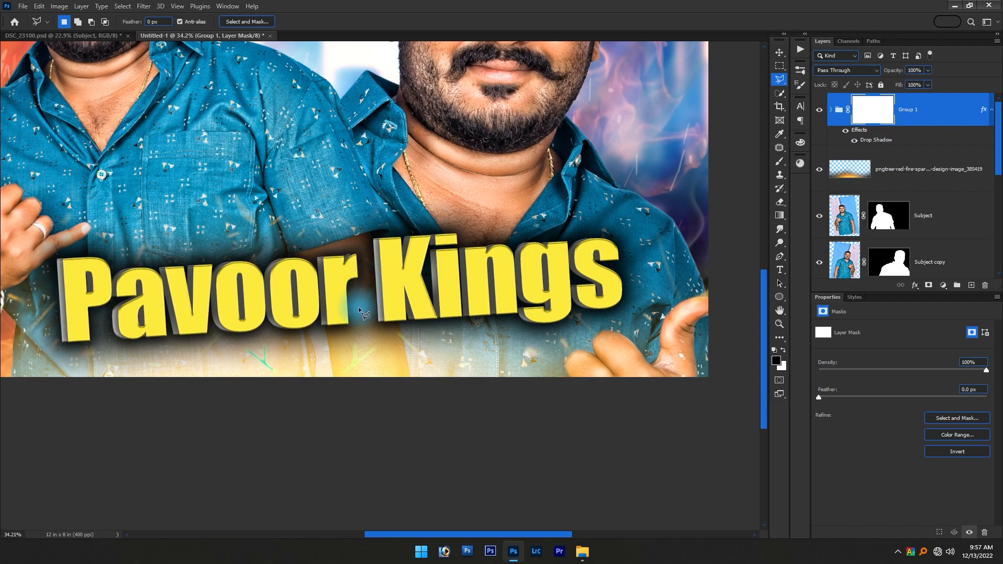
Cut thin slanted slashes through "Pavoor" and "Kings" by filling two narrow polygonal selections with black on the title group's mask
{"action": "left_click", "coordinate": [366, 264]}
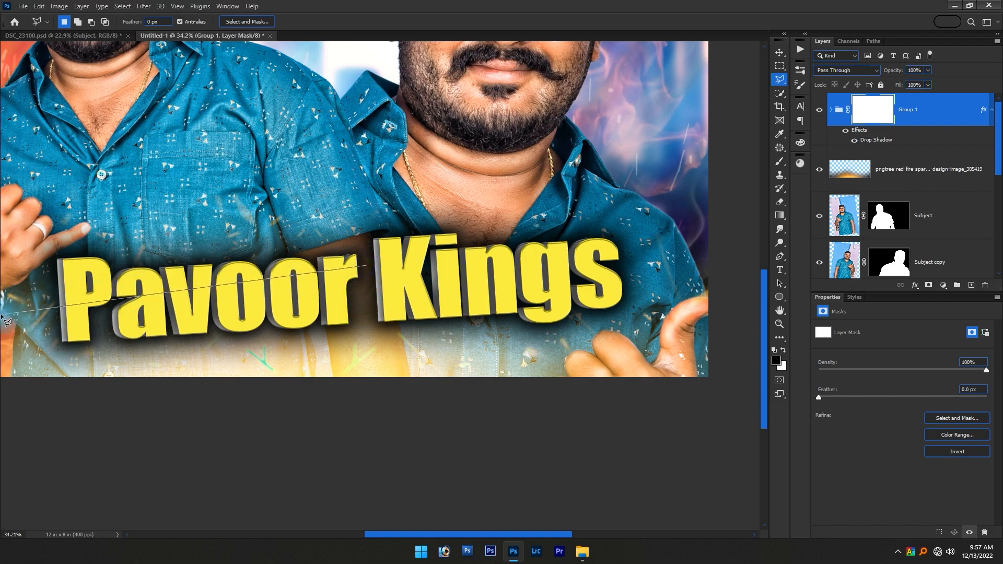
{"action": "left_click", "coordinate": [11, 328]}
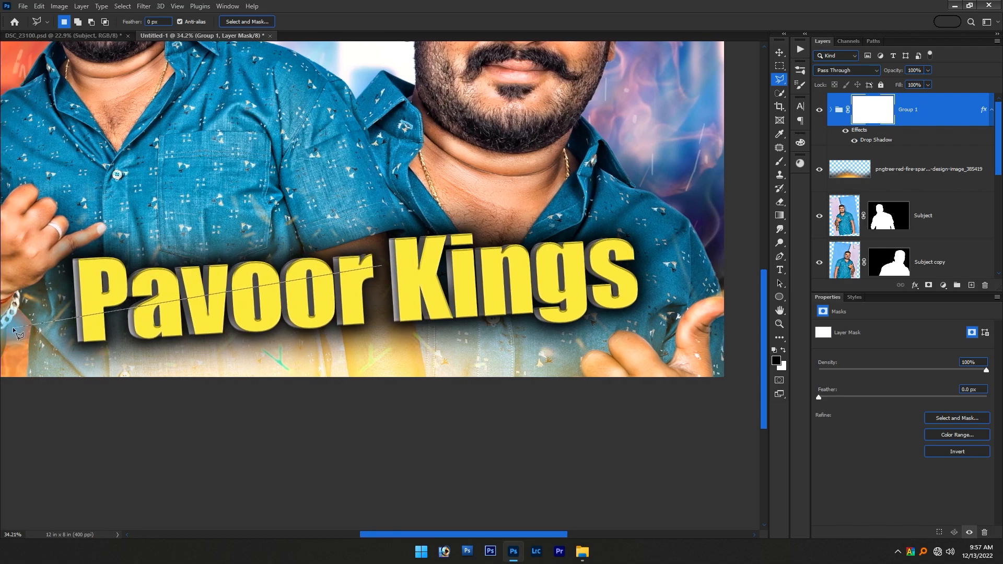
{"action": "left_click", "coordinate": [387, 269]}
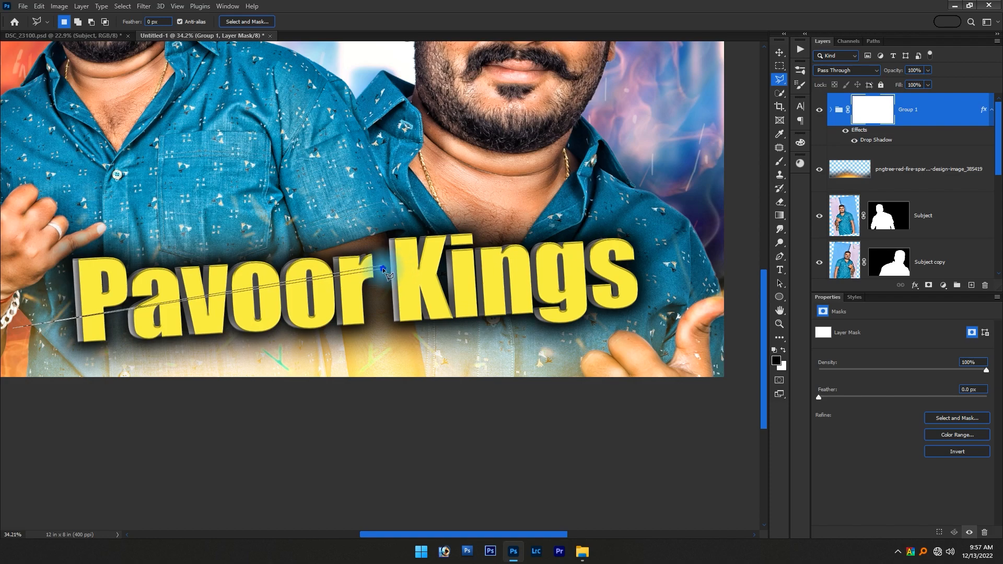
{"action": "left_click", "coordinate": [649, 293]}
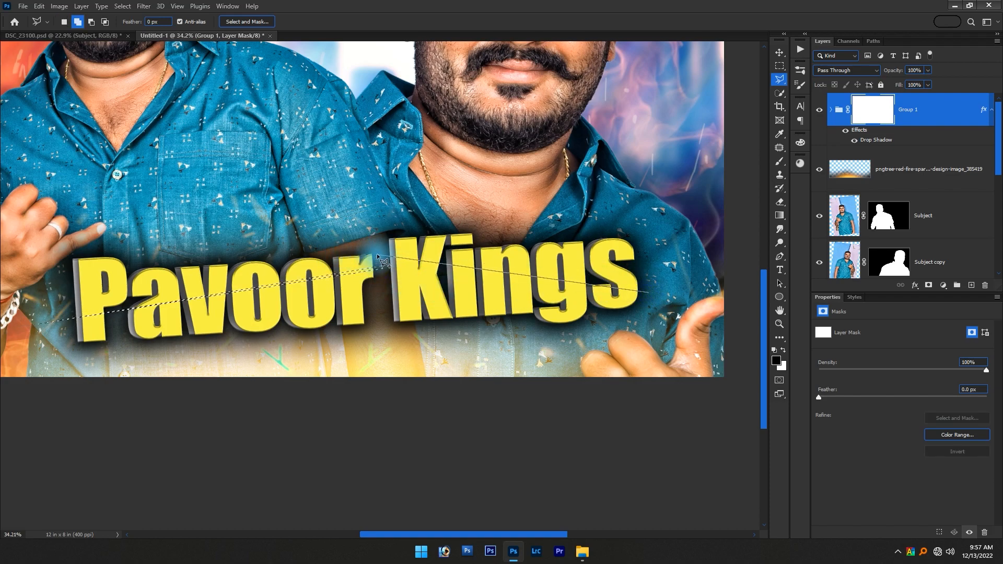
{"action": "double_click", "coordinate": [669, 303]}
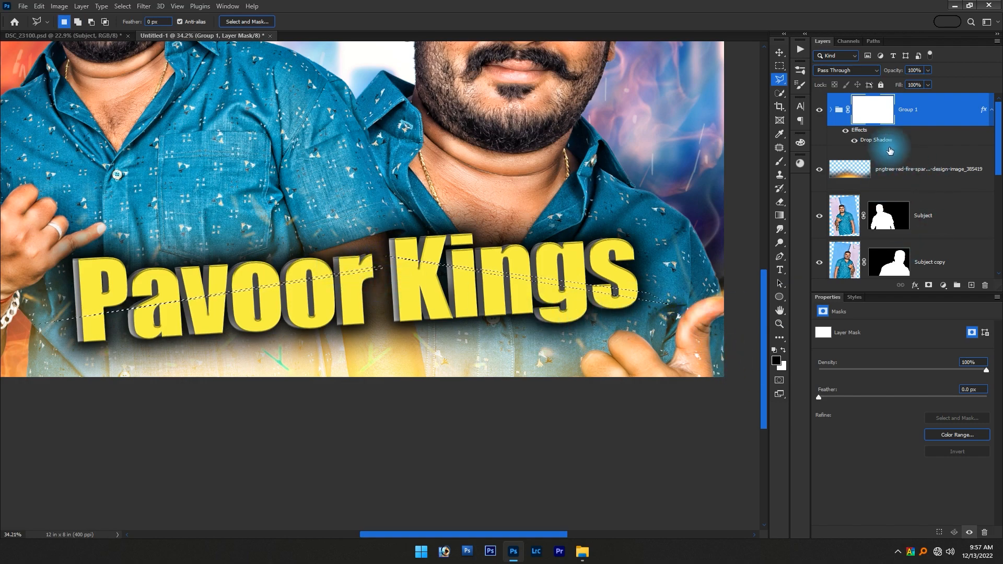
{"action": "key", "text": "alt+BackSpace"}
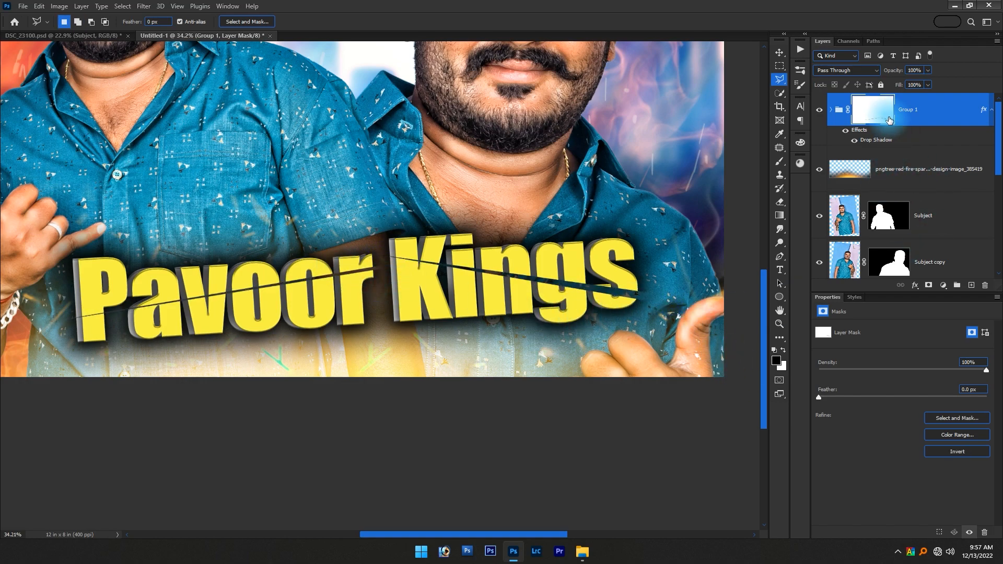
{"action": "key", "text": "v"}
{"action": "key", "text": "ctrl+0"}
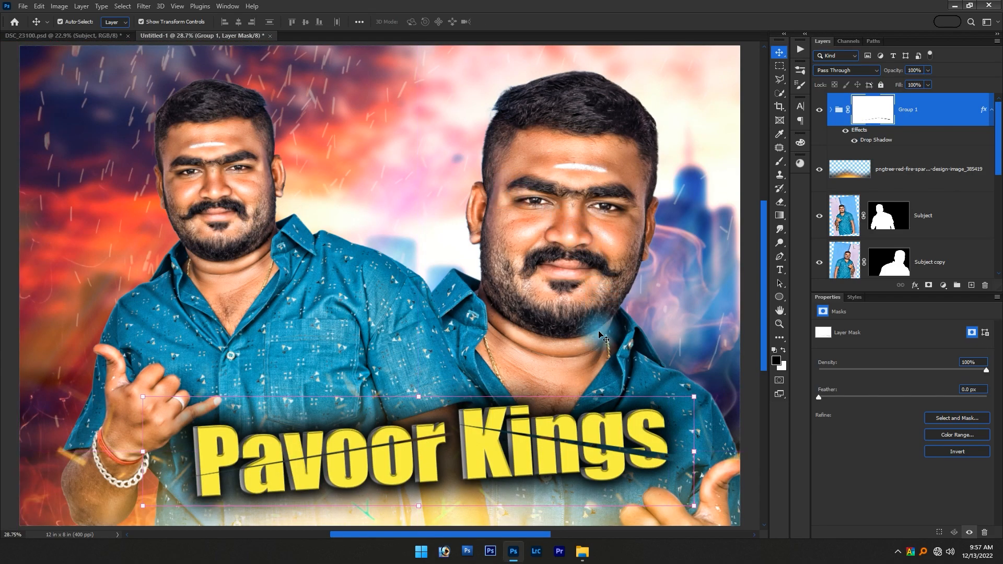
Choose the KYLE Ultimate Inking Thick 'n Thin brush for painting on the title group's mask
{"action": "scroll", "coordinate": [599, 331], "scroll_direction": "down", "scroll_amount": 2}
{"action": "left_click", "coordinate": [506, 515]}
{"action": "scroll", "coordinate": [517, 479], "scroll_direction": "up", "scroll_amount": 4}
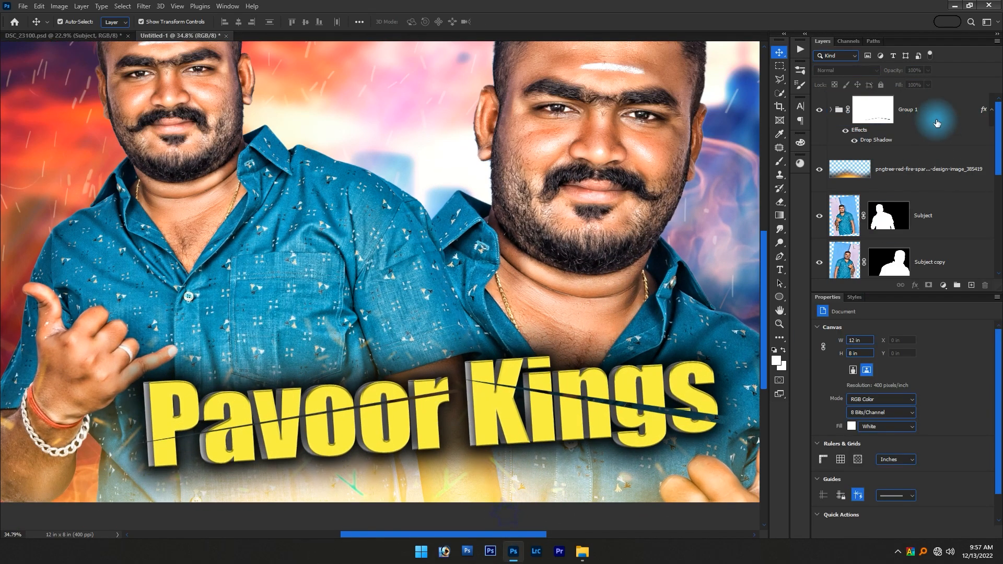
{"action": "left_click", "coordinate": [872, 111]}
{"action": "scroll", "coordinate": [427, 360], "scroll_direction": "up", "scroll_amount": 4}
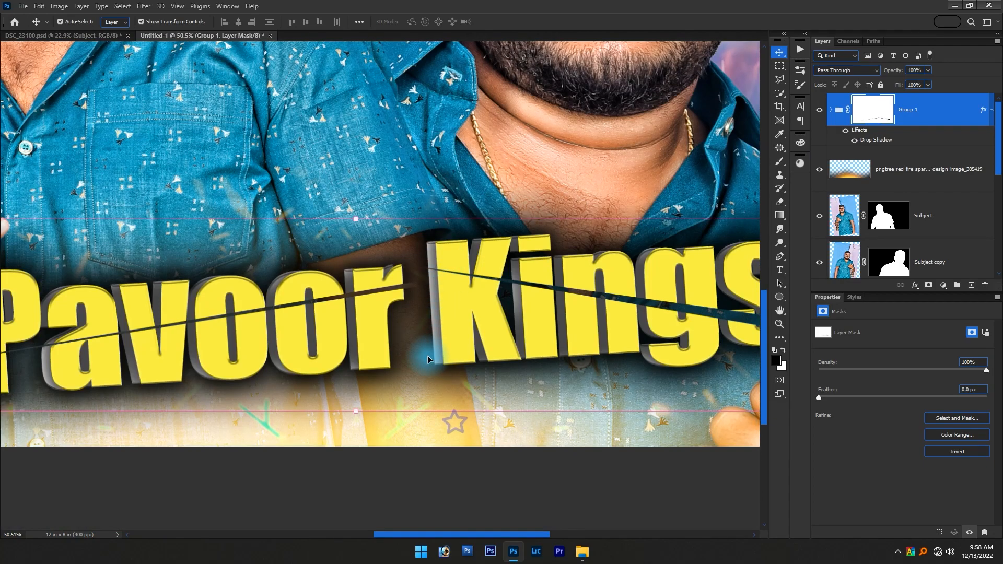
{"action": "key", "text": "b"}
{"action": "right_click", "coordinate": [373, 265]}
{"action": "scroll", "coordinate": [459, 397], "scroll_direction": "down", "scroll_amount": 6}
{"action": "scroll", "coordinate": [427, 421], "scroll_direction": "down", "scroll_amount": 2}
{"action": "scroll", "coordinate": [417, 413], "scroll_direction": "up", "scroll_amount": 5}
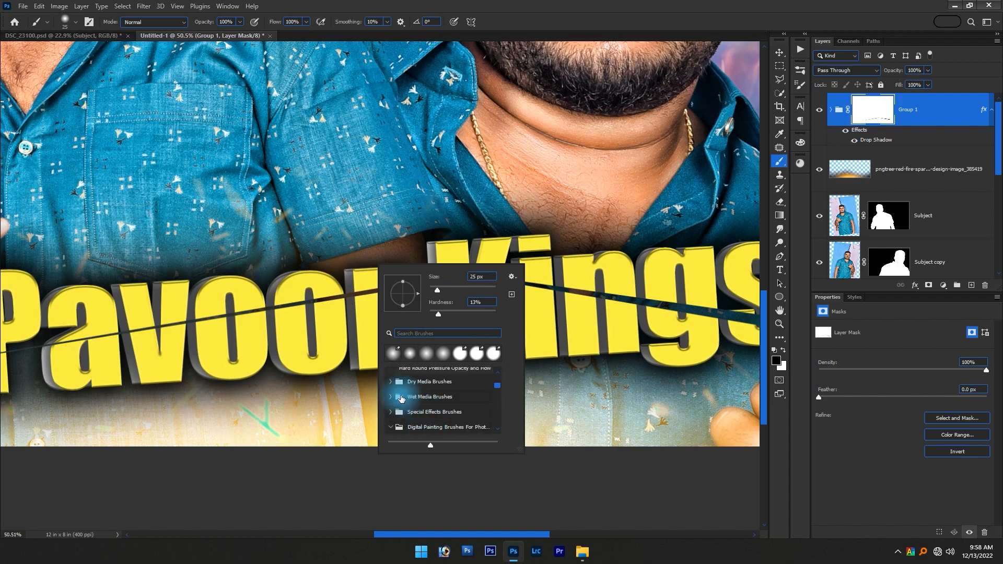
{"action": "scroll", "coordinate": [453, 410], "scroll_direction": "down", "scroll_amount": 3}
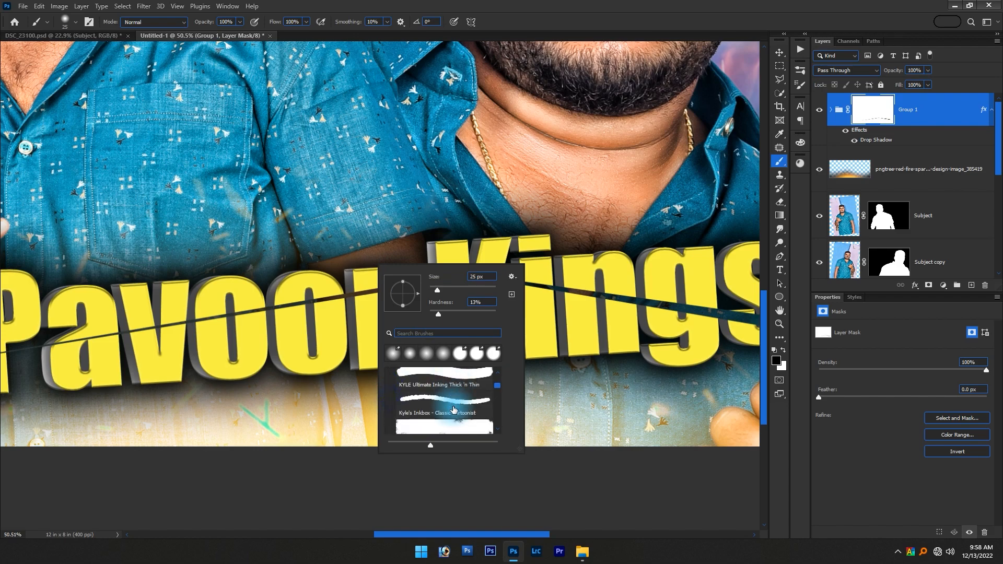
{"action": "left_click", "coordinate": [451, 375]}
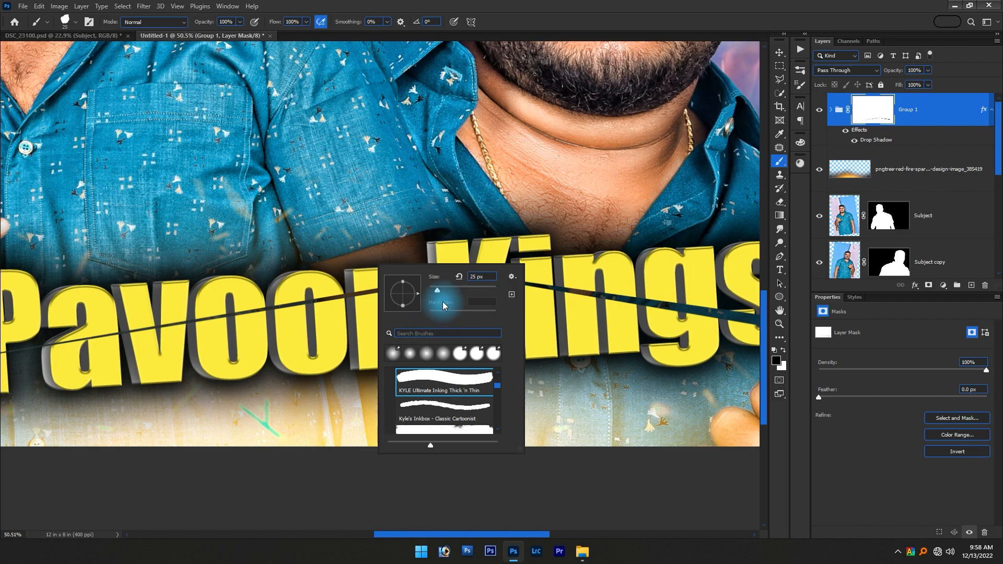
{"action": "key", "text": "Return"}
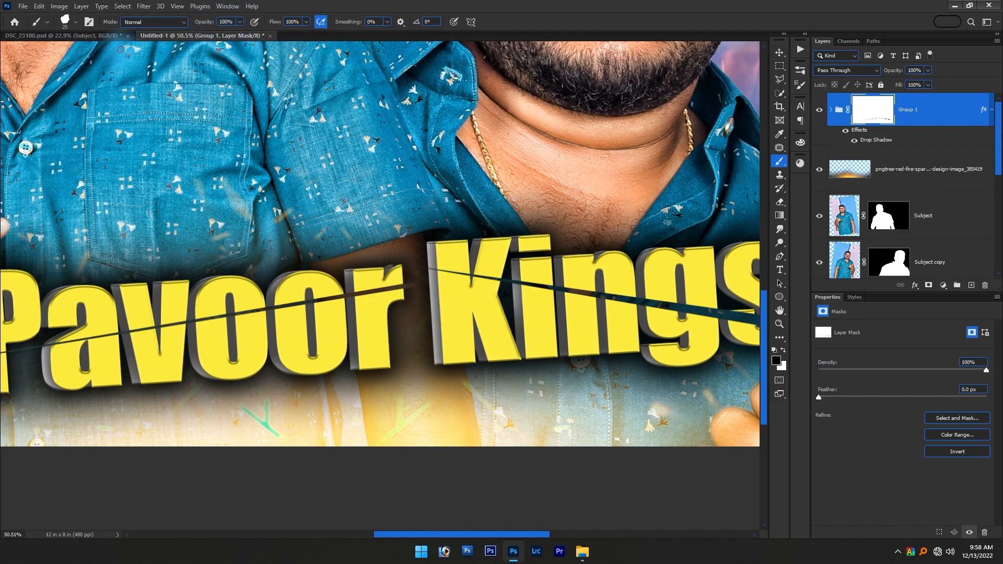
{"action": "left_click", "coordinate": [67, 24]}
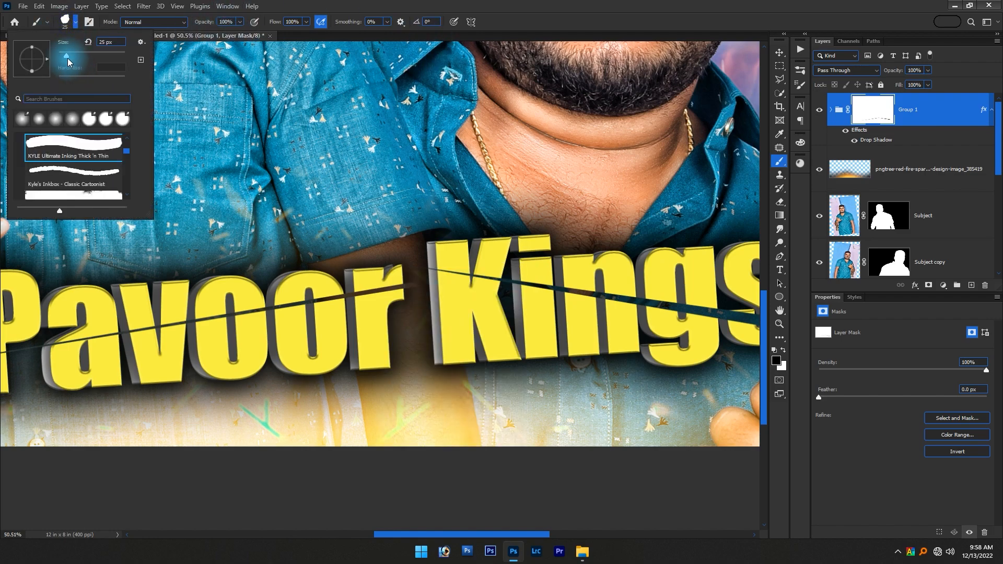
{"action": "key", "text": "Return"}
Test large black ink-brush dabs on the title group's mask, keep one beneath the end of "Kings" and undo the one across "Pavoor"
{"action": "mouse_move", "coordinate": [361, 378]}
{"action": "left_mouse_down"}
{"action": "mouse_move", "coordinate": [422, 399]}
{"action": "mouse_move", "coordinate": [409, 391]}
{"action": "left_mouse_up"}
{"action": "key", "text": "ctrl+z"}
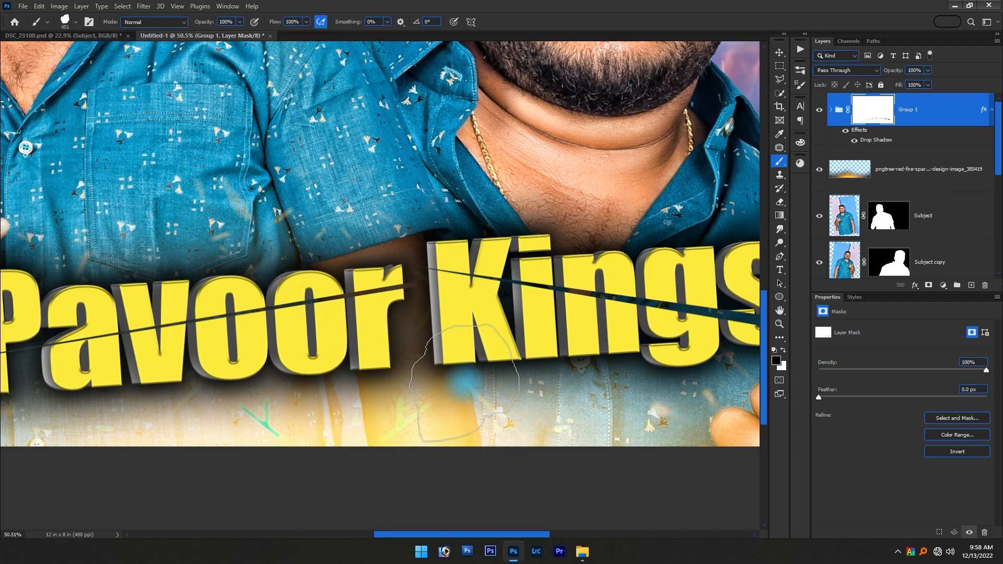
{"action": "left_click_drag", "start_coordinate": [609, 388], "coordinate": [419, 355]}
{"action": "scroll", "coordinate": [419, 356], "scroll_direction": "down", "scroll_amount": 3}
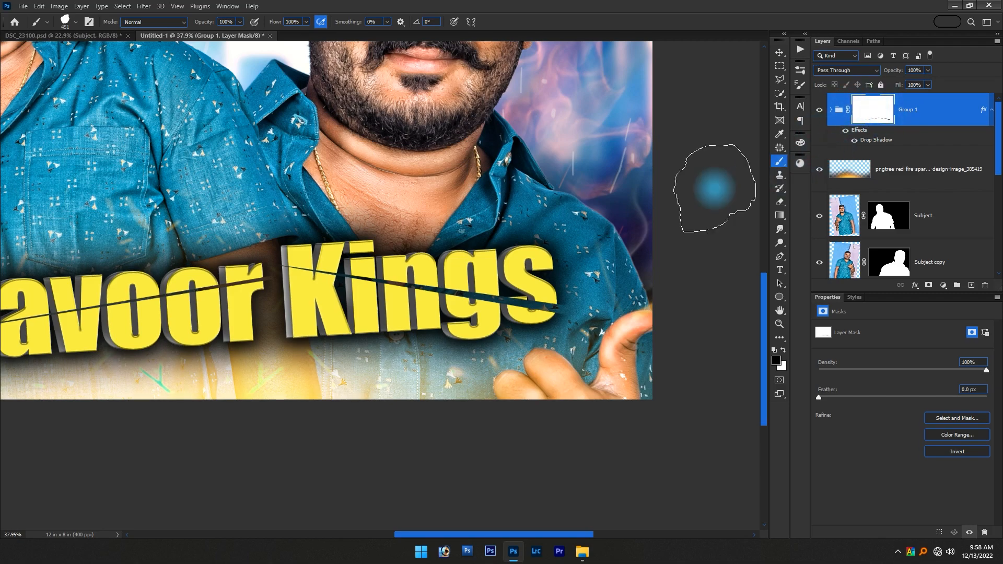
{"action": "left_click_drag", "start_coordinate": [494, 368], "coordinate": [515, 385]}
{"action": "left_click", "coordinate": [518, 379]}
{"action": "left_click", "coordinate": [317, 372]}
{"action": "left_click_drag", "start_coordinate": [224, 382], "coordinate": [433, 376]}
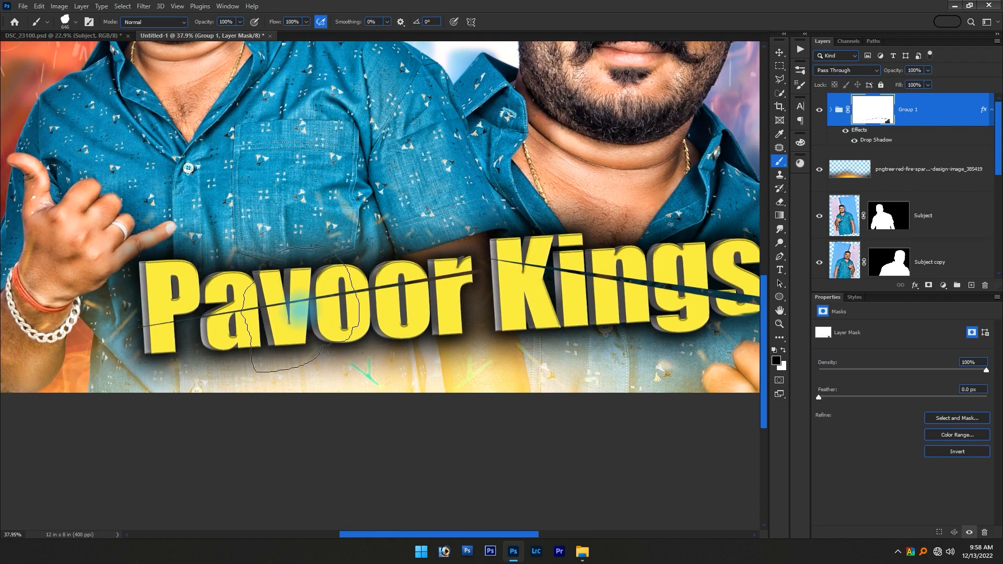
{"action": "left_click", "coordinate": [282, 303]}
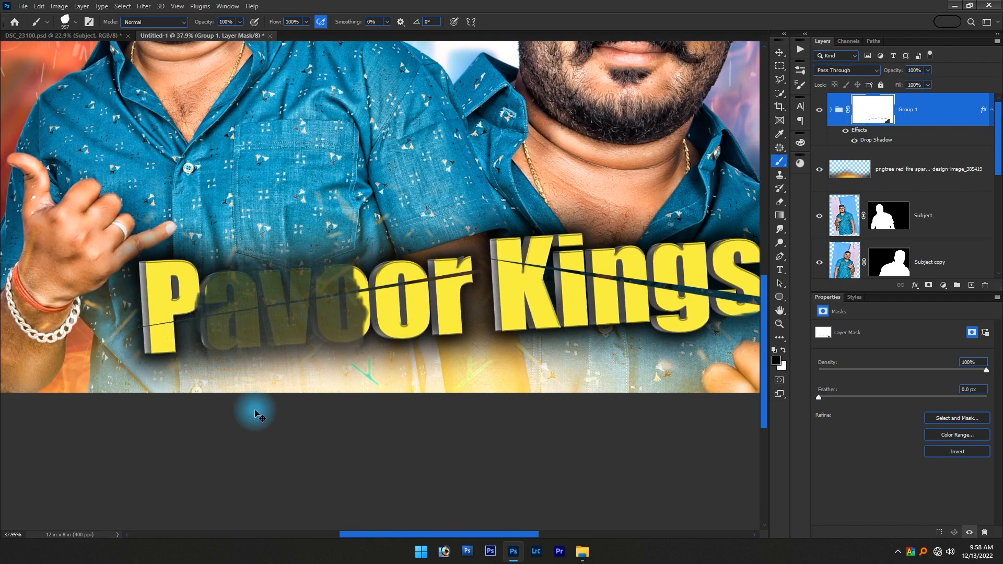
{"action": "key", "text": "ctrl+z"}
Try chipping the edges of the "Pavoor Kings" letters with smaller ink-brush dabs on the group's mask, and undo the dabs
{"action": "left_click_drag", "start_coordinate": [306, 292], "coordinate": [125, 249]}
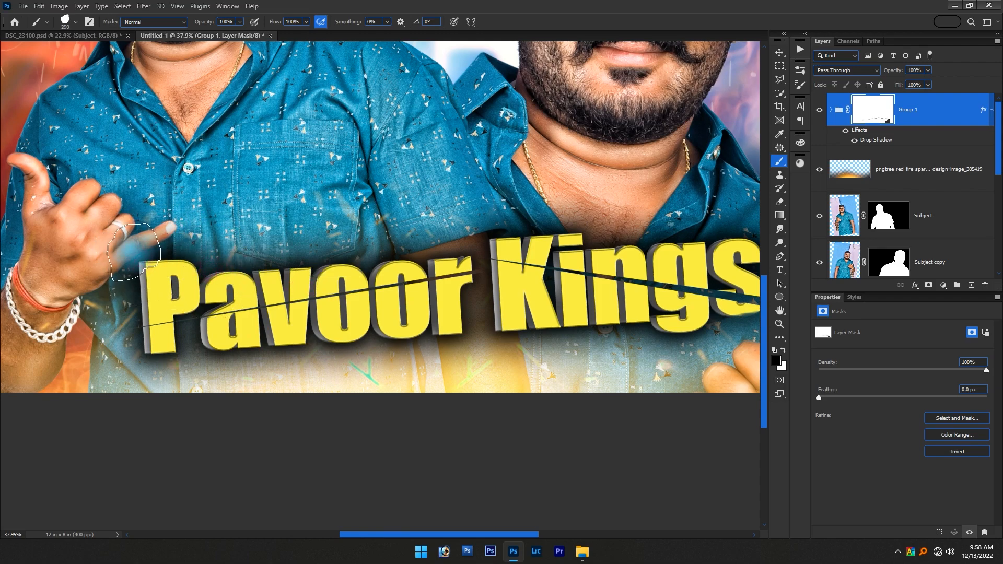
{"action": "left_click", "coordinate": [177, 367]}
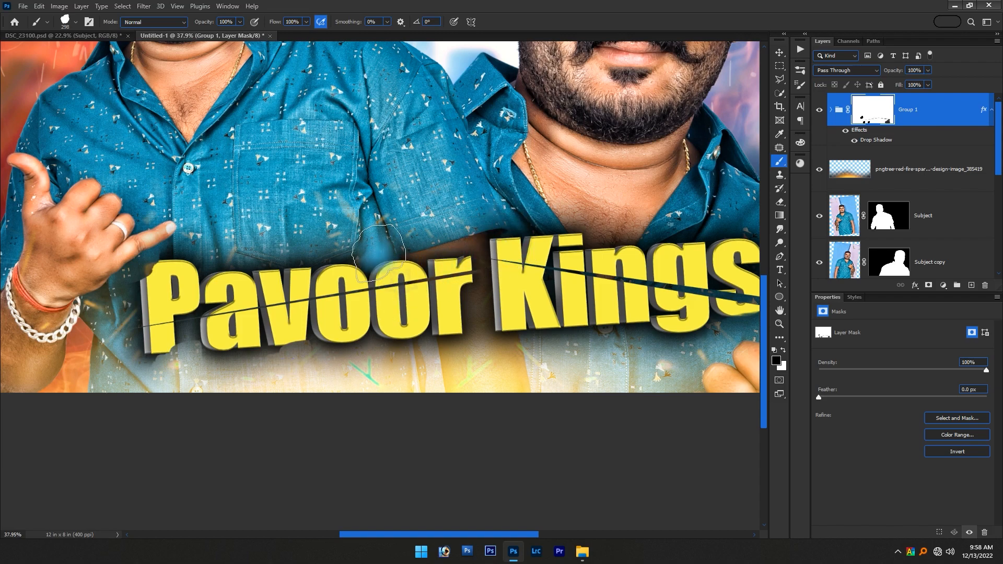
{"action": "left_click", "coordinate": [571, 233]}
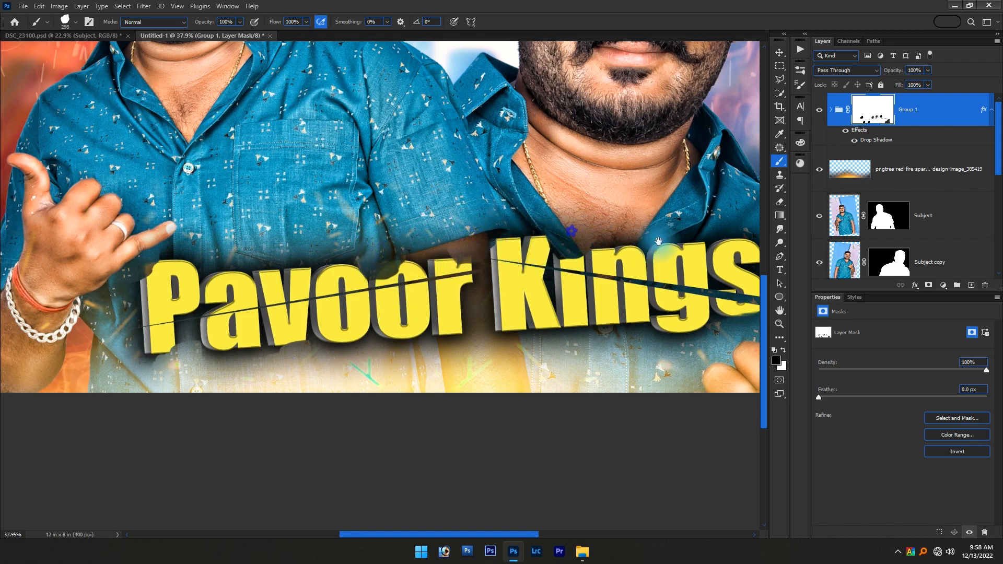
{"action": "left_click_drag", "start_coordinate": [657, 241], "coordinate": [562, 220]}
{"action": "left_click", "coordinate": [671, 310]}
{"action": "left_click", "coordinate": [512, 323]}
{"action": "scroll", "coordinate": [490, 333], "scroll_direction": "down", "scroll_amount": 1}
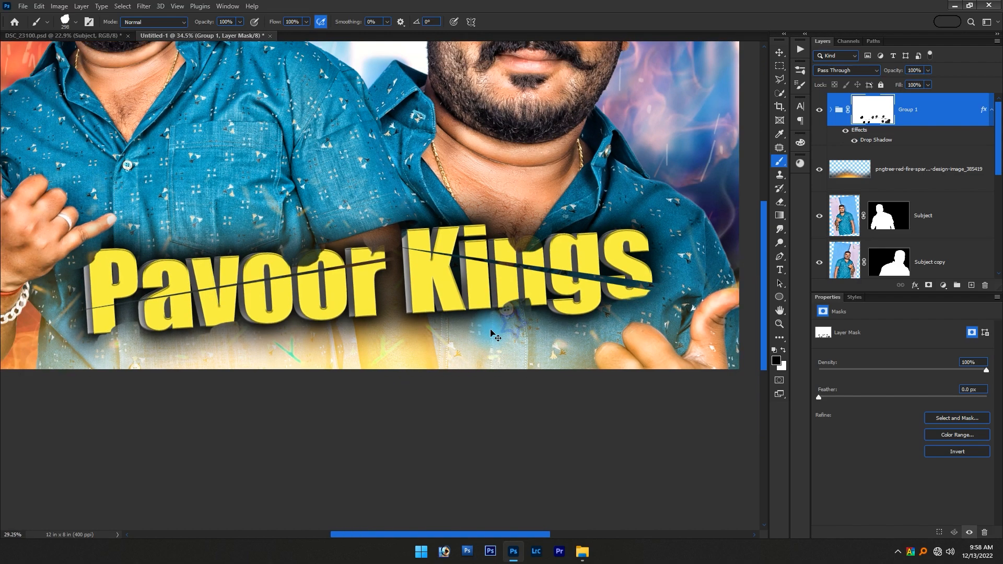
{"action": "key", "text": "ctrl+0"}
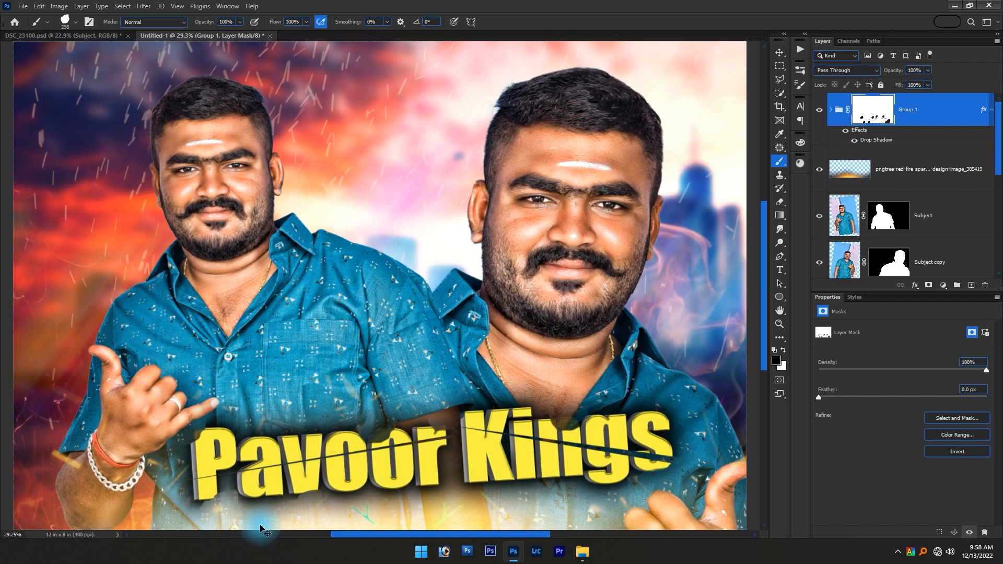
{"action": "left_click", "coordinate": [340, 499]}
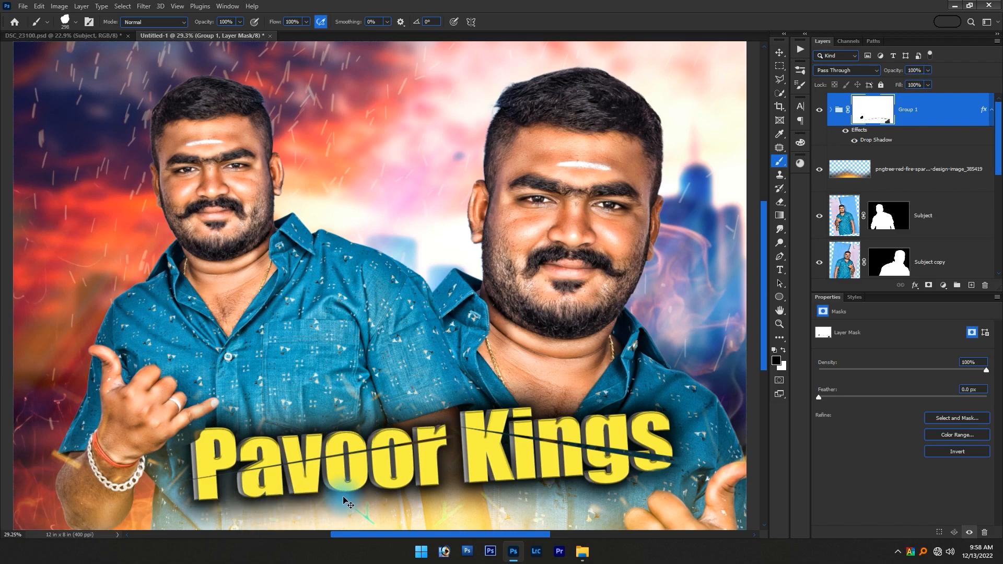
Place the orange flare image a4eeea8bb881019068e1f7977ebdc27c from the Editing folder above the title group and set its blend mode to Screen
{"action": "key", "text": "v"}
{"action": "scroll", "coordinate": [342, 467], "scroll_direction": "down", "scroll_amount": 4}
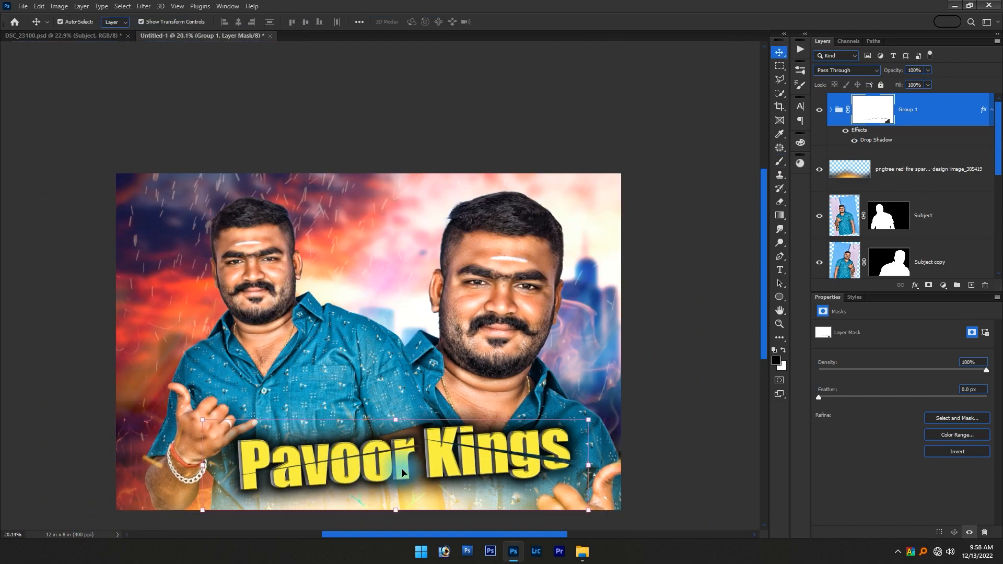
{"action": "left_click", "coordinate": [725, 351]}
{"action": "key", "text": "alt+Tab"}
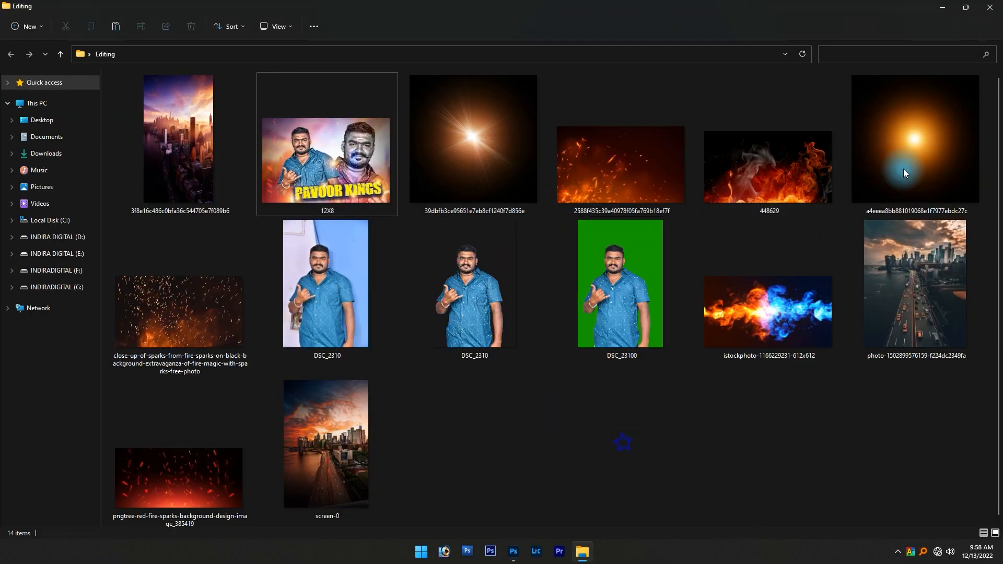
{"action": "left_click_drag", "start_coordinate": [923, 139], "coordinate": [365, 449]}
{"action": "left_click", "coordinate": [846, 70]}
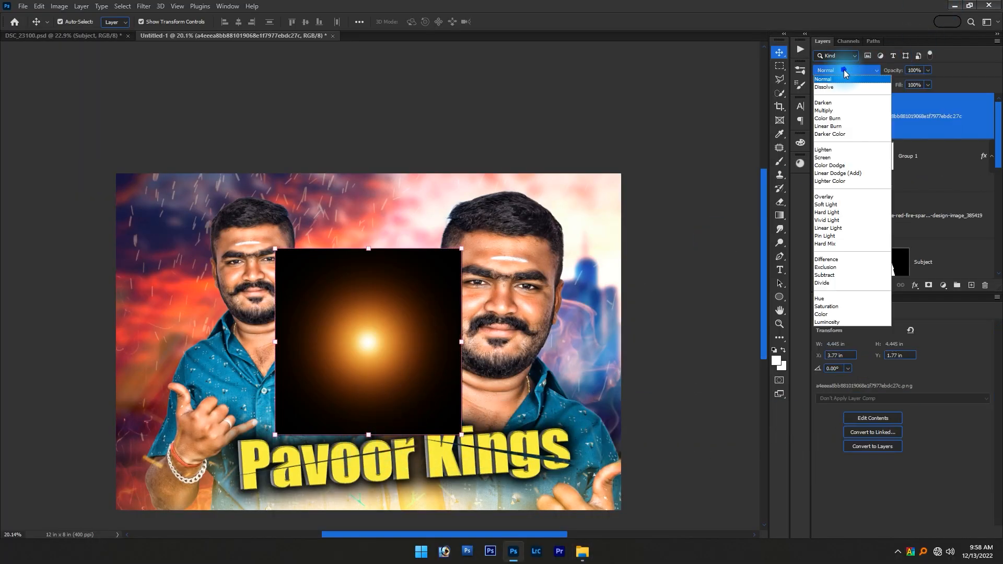
{"action": "left_click", "coordinate": [841, 157]}
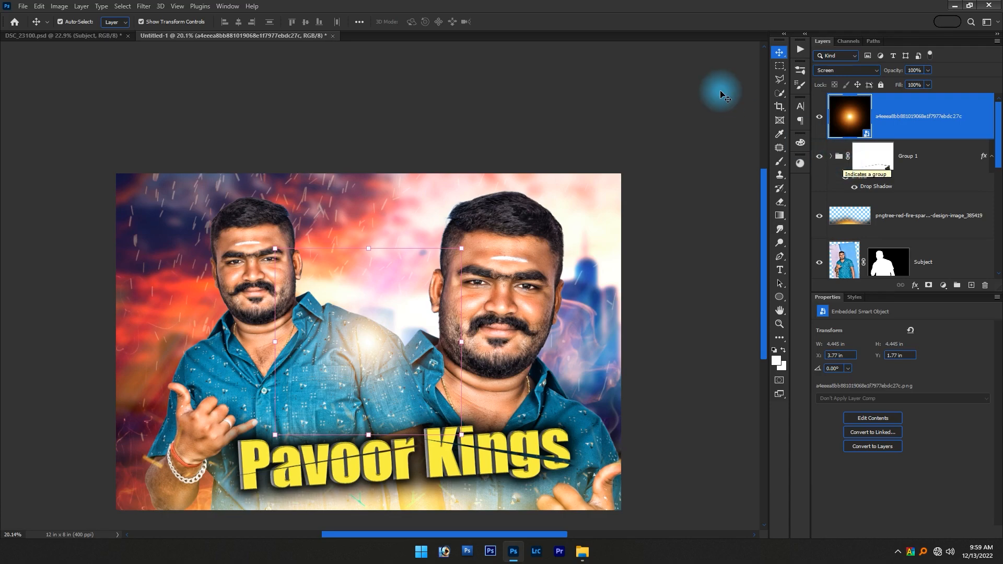
Rasterize the flare layer, move it to the shoulder where the two figures meet, and resize it slightly
{"action": "key", "text": "F2"}
{"action": "left_click_drag", "start_coordinate": [365, 342], "coordinate": [402, 340]}
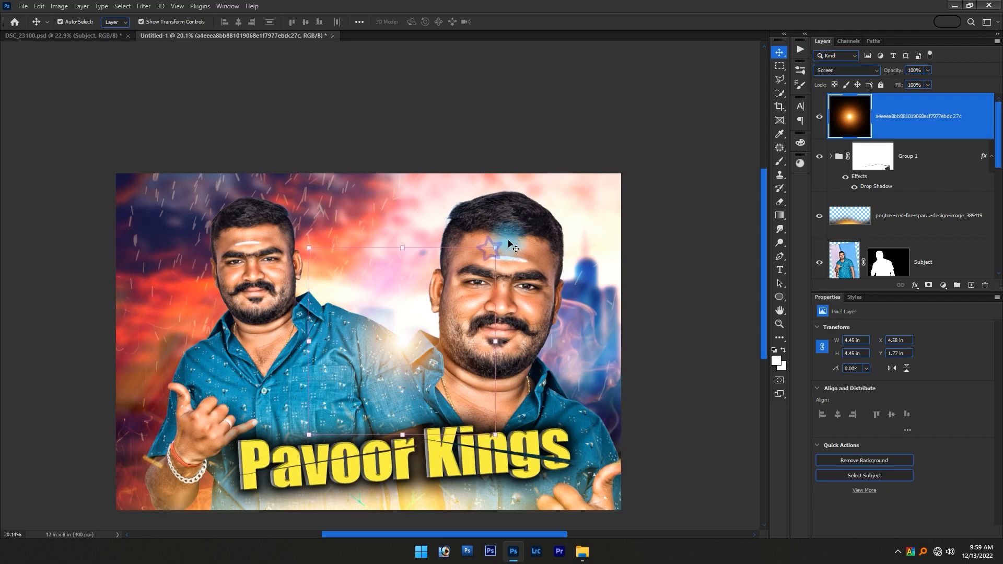
{"action": "left_click_drag", "start_coordinate": [495, 248], "coordinate": [483, 260]}
{"action": "key", "text": "Return"}
{"action": "scroll", "coordinate": [461, 275], "scroll_direction": "down", "scroll_amount": 1}
{"action": "left_click_drag", "start_coordinate": [433, 315], "coordinate": [444, 245]}
Place resized duplicates of the flare over the smaller figure's bracelet and the larger figure's outer shoulder
{"action": "left_click_drag", "start_coordinate": [331, 312], "coordinate": [308, 288]}
{"action": "mouse_move", "coordinate": [196, 416]}
{"action": "left_mouse_down"}
{"action": "mouse_move", "coordinate": [180, 405]}
{"action": "mouse_move", "coordinate": [199, 416]}
{"action": "left_mouse_up"}
{"action": "left_click_drag", "start_coordinate": [208, 403], "coordinate": [604, 318]}
{"action": "key", "text": "Return"}
{"action": "left_click_drag", "start_coordinate": [702, 200], "coordinate": [678, 225]}
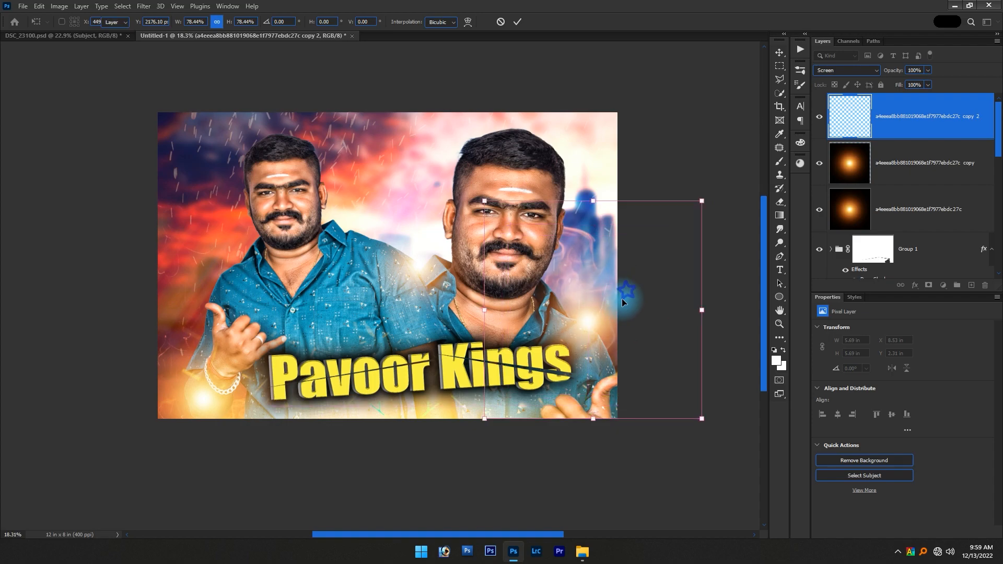
{"action": "key", "text": "Return"}
Set the larger figure's Subject copy layer to the Luminosity blend mode
{"action": "left_click", "coordinate": [519, 150]}
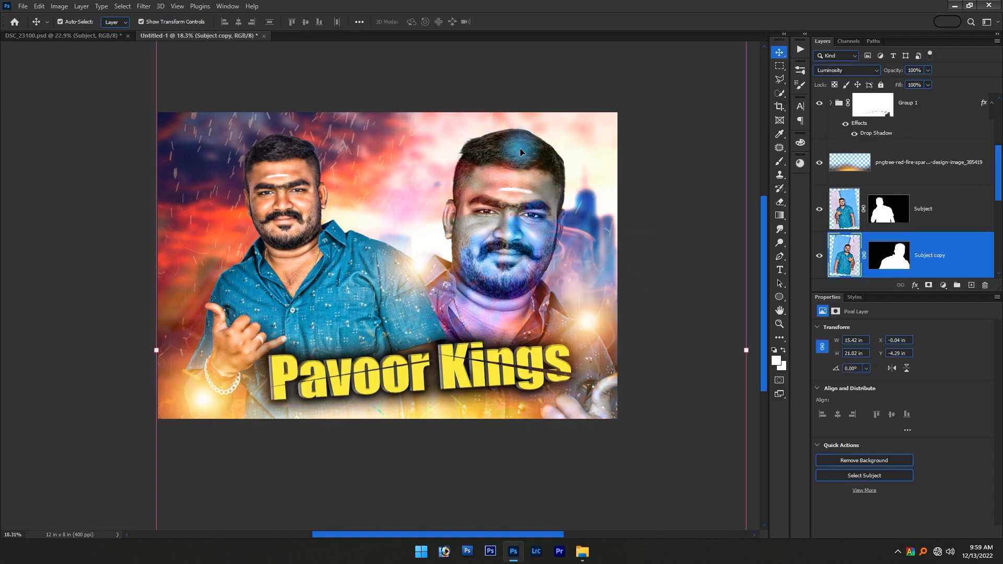
{"action": "scroll", "coordinate": [519, 148], "scroll_direction": "up", "scroll_amount": 5}
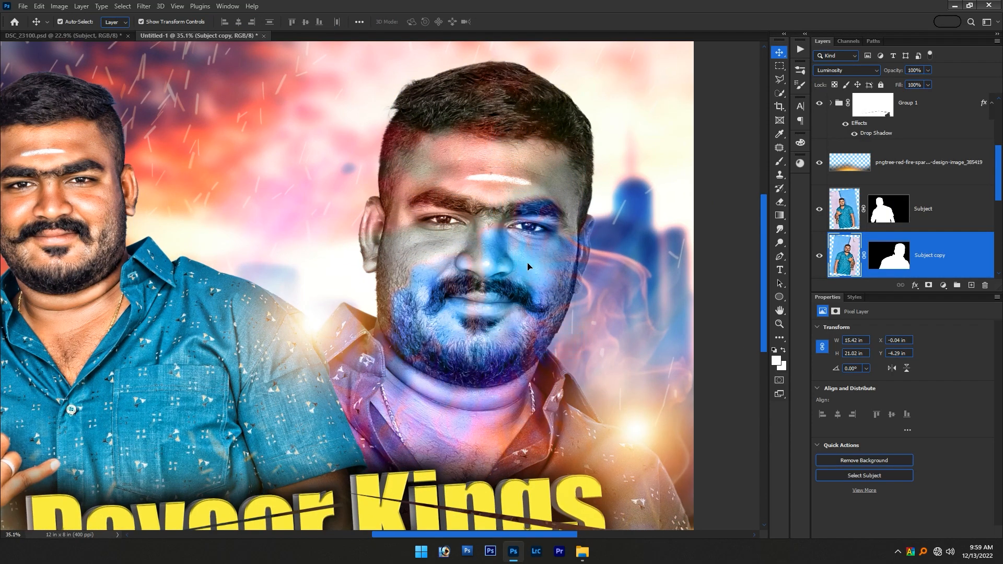
{"action": "scroll", "coordinate": [525, 272], "scroll_direction": "down", "scroll_amount": 5}
{"action": "scroll", "coordinate": [521, 278], "scroll_direction": "up", "scroll_amount": 3}
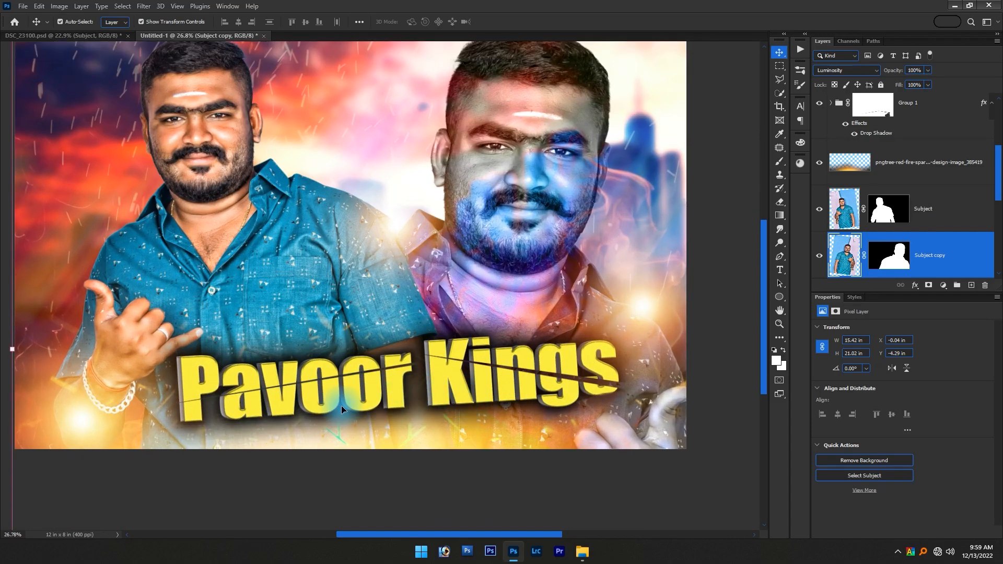
Duplicate the flare, shrink the copy to about 1.49 in, and scatter further copies along the edges of the "Pavoor Kings" letters
{"action": "left_click_drag", "start_coordinate": [650, 312], "coordinate": [404, 362]}
{"action": "left_click_drag", "start_coordinate": [523, 229], "coordinate": [439, 311]}
{"action": "key", "text": "Return"}
{"action": "key", "text": "3"}
{"action": "scroll", "coordinate": [335, 378], "scroll_direction": "up", "scroll_amount": 2}
{"action": "scroll", "coordinate": [340, 375], "scroll_direction": "up", "scroll_amount": 1}
{"action": "key", "text": "0"}
{"action": "left_click_drag", "start_coordinate": [437, 331], "coordinate": [317, 323]}
{"action": "scroll", "coordinate": [446, 329], "scroll_direction": "down", "scroll_amount": 2}
{"action": "scroll", "coordinate": [498, 313], "scroll_direction": "down", "scroll_amount": 4}
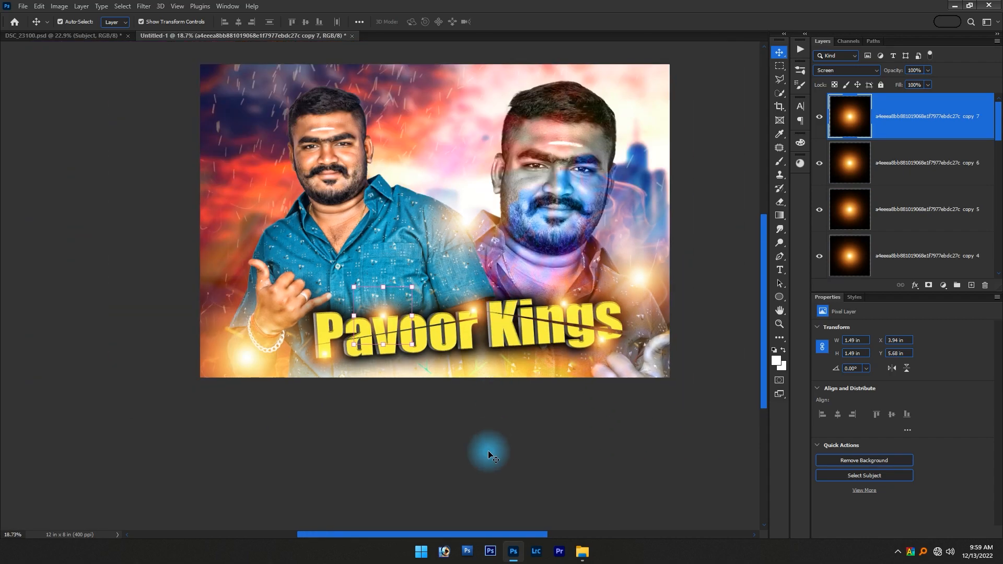
Deselect all layers and examine the whole composite in full-screen view
{"action": "left_click", "coordinate": [487, 443]}
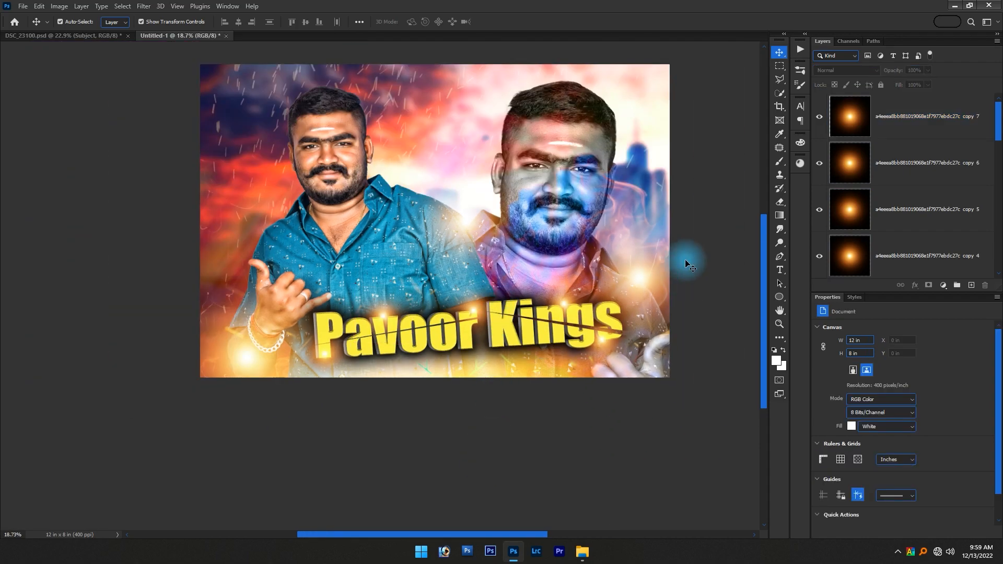
{"action": "key", "text": "ctrl+0"}
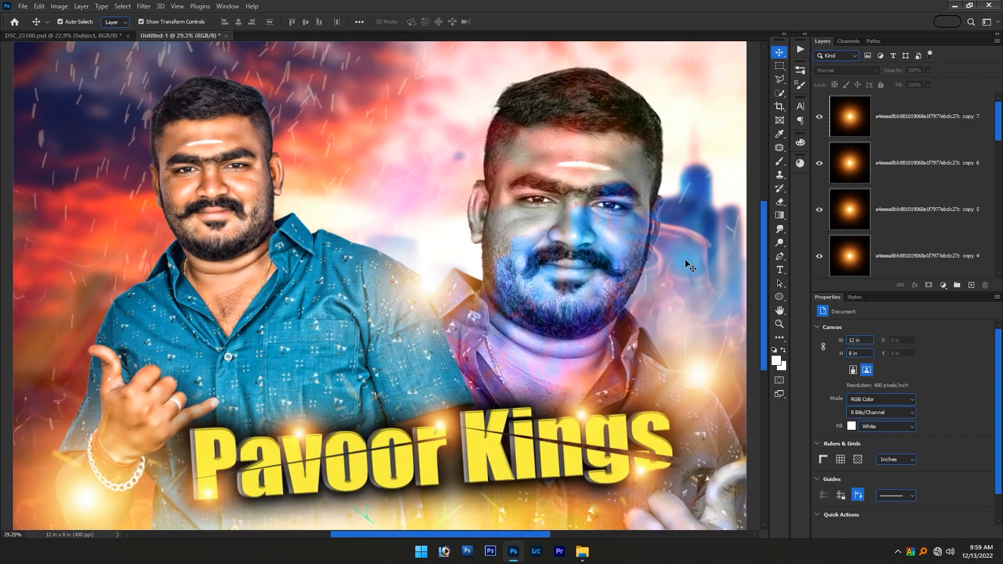
{"action": "key", "text": "f"}
{"action": "key", "text": "f"}
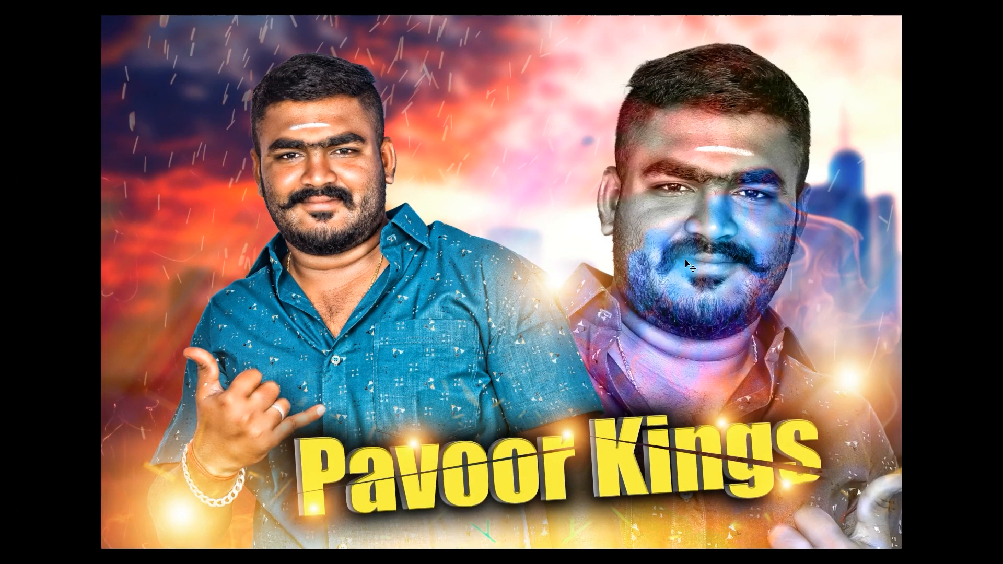